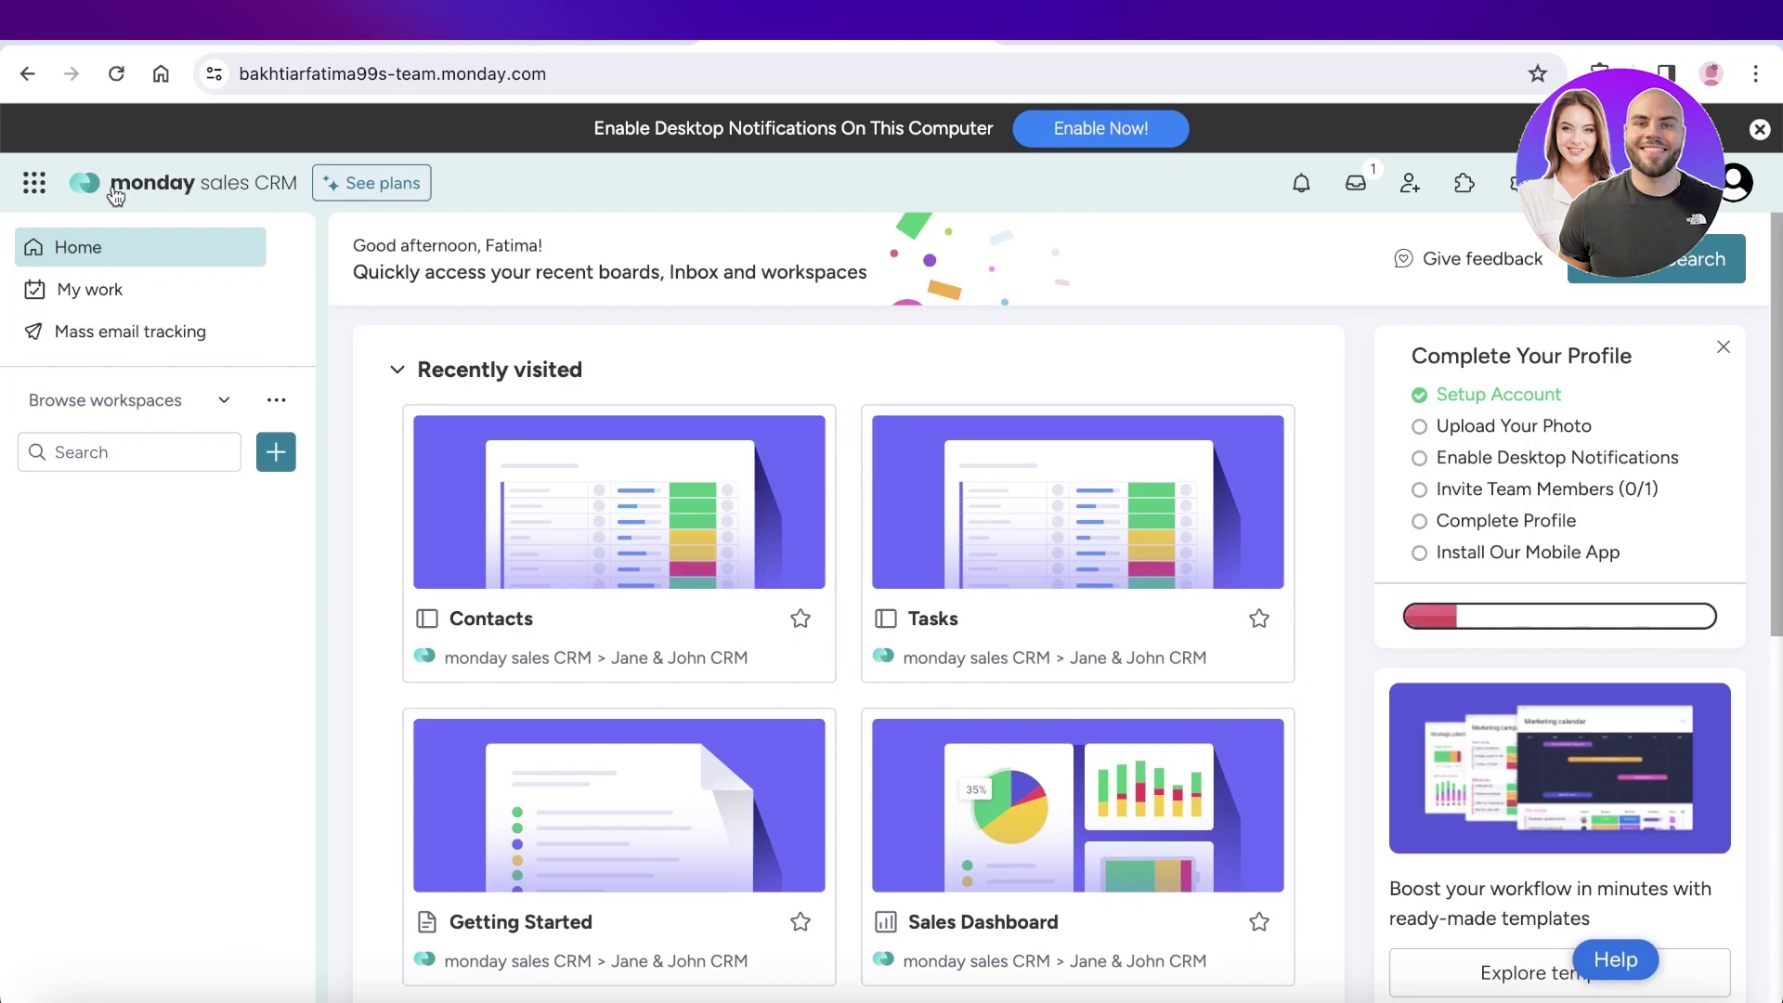
Look through the pricing plans overview, then close it
left_click(372, 186)
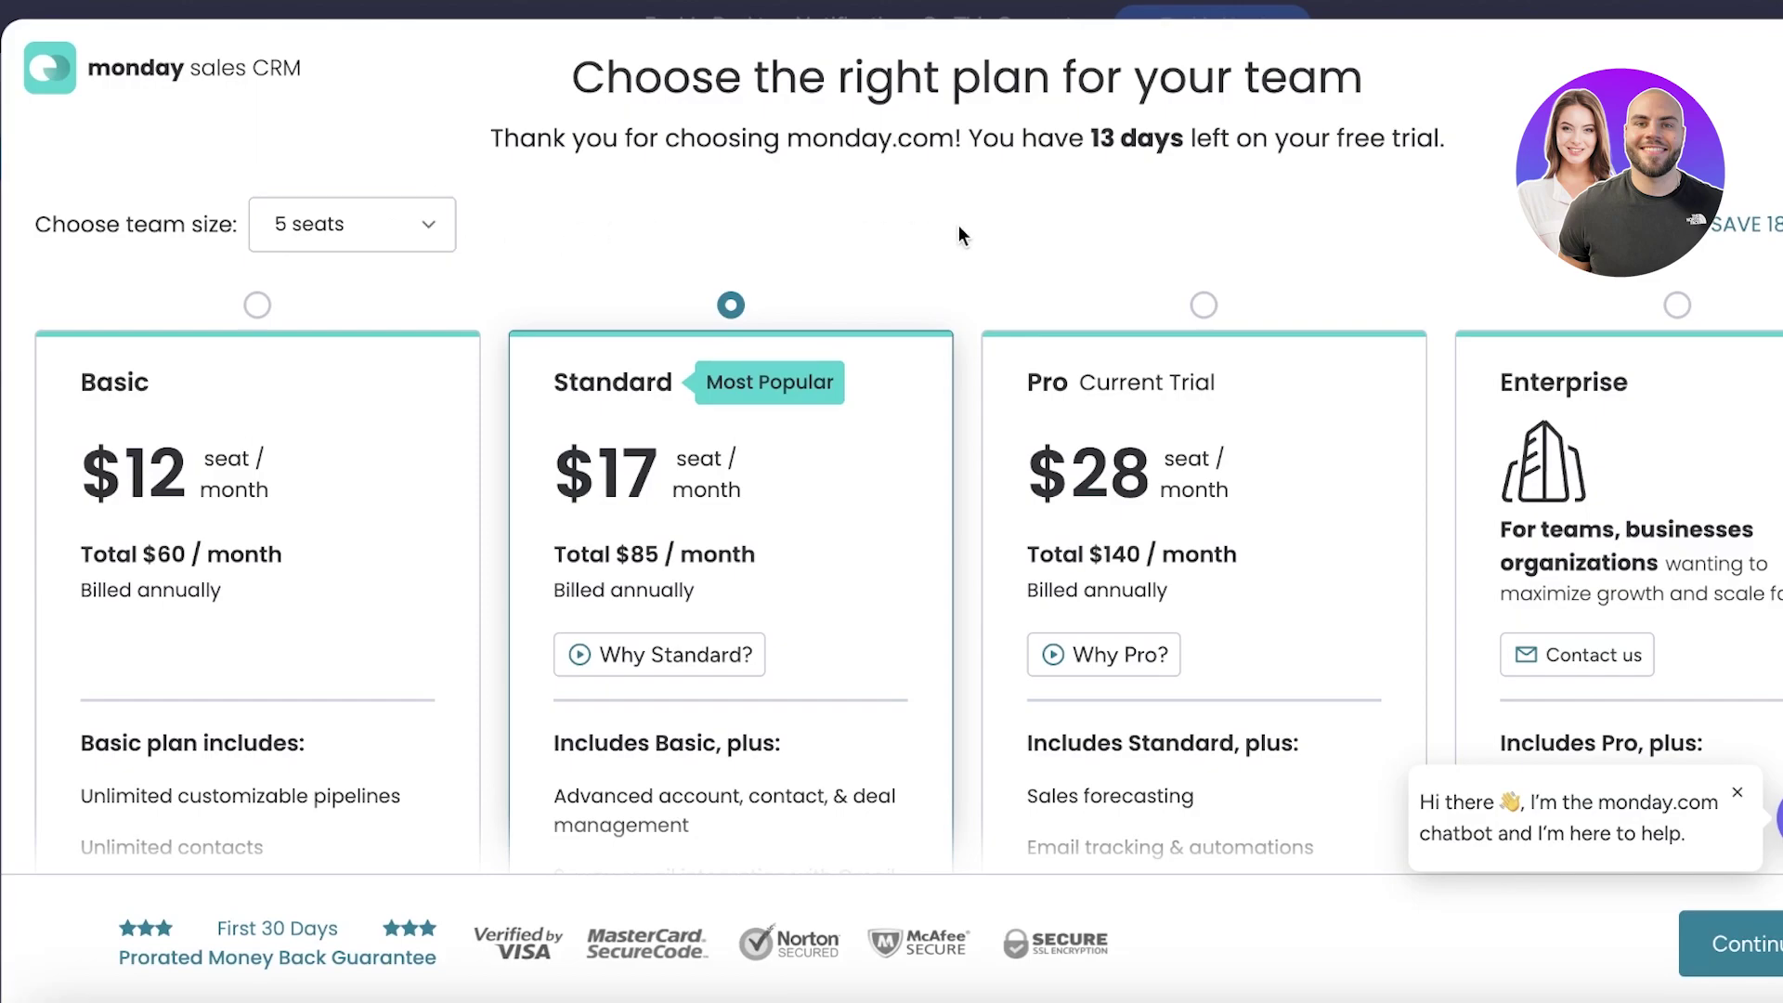
scroll(958, 229, "down", 8)
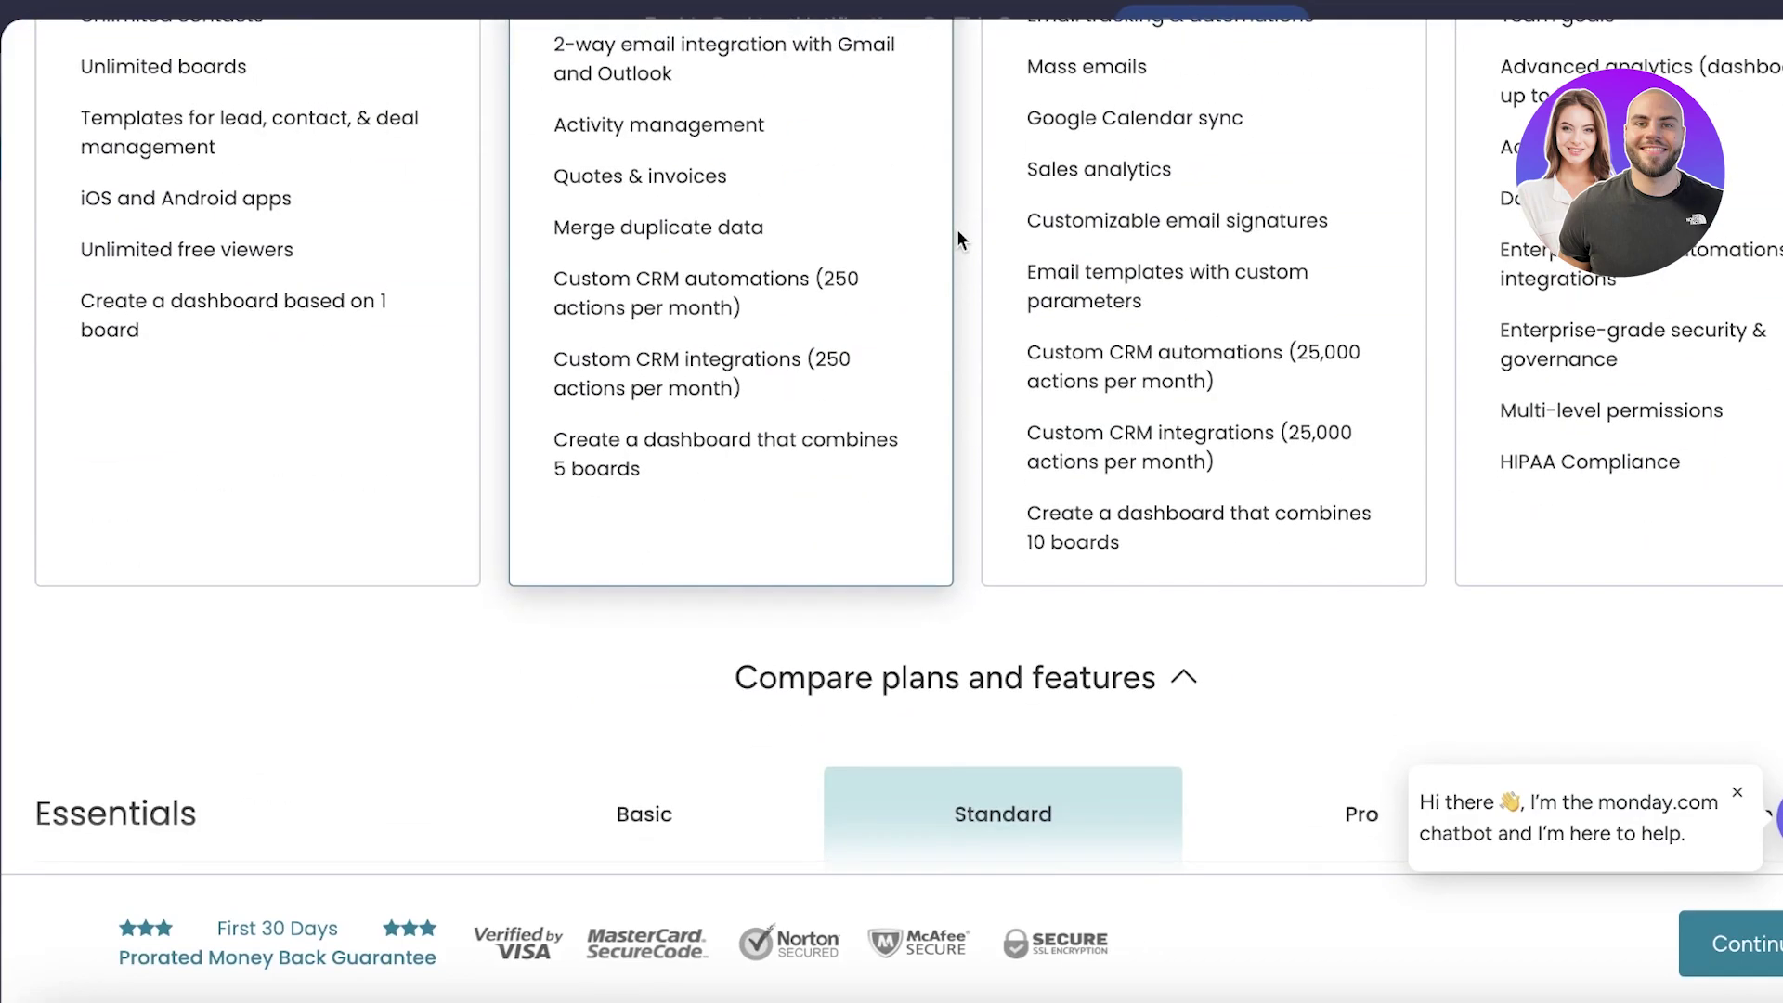
scroll(960, 234, "up", 4)
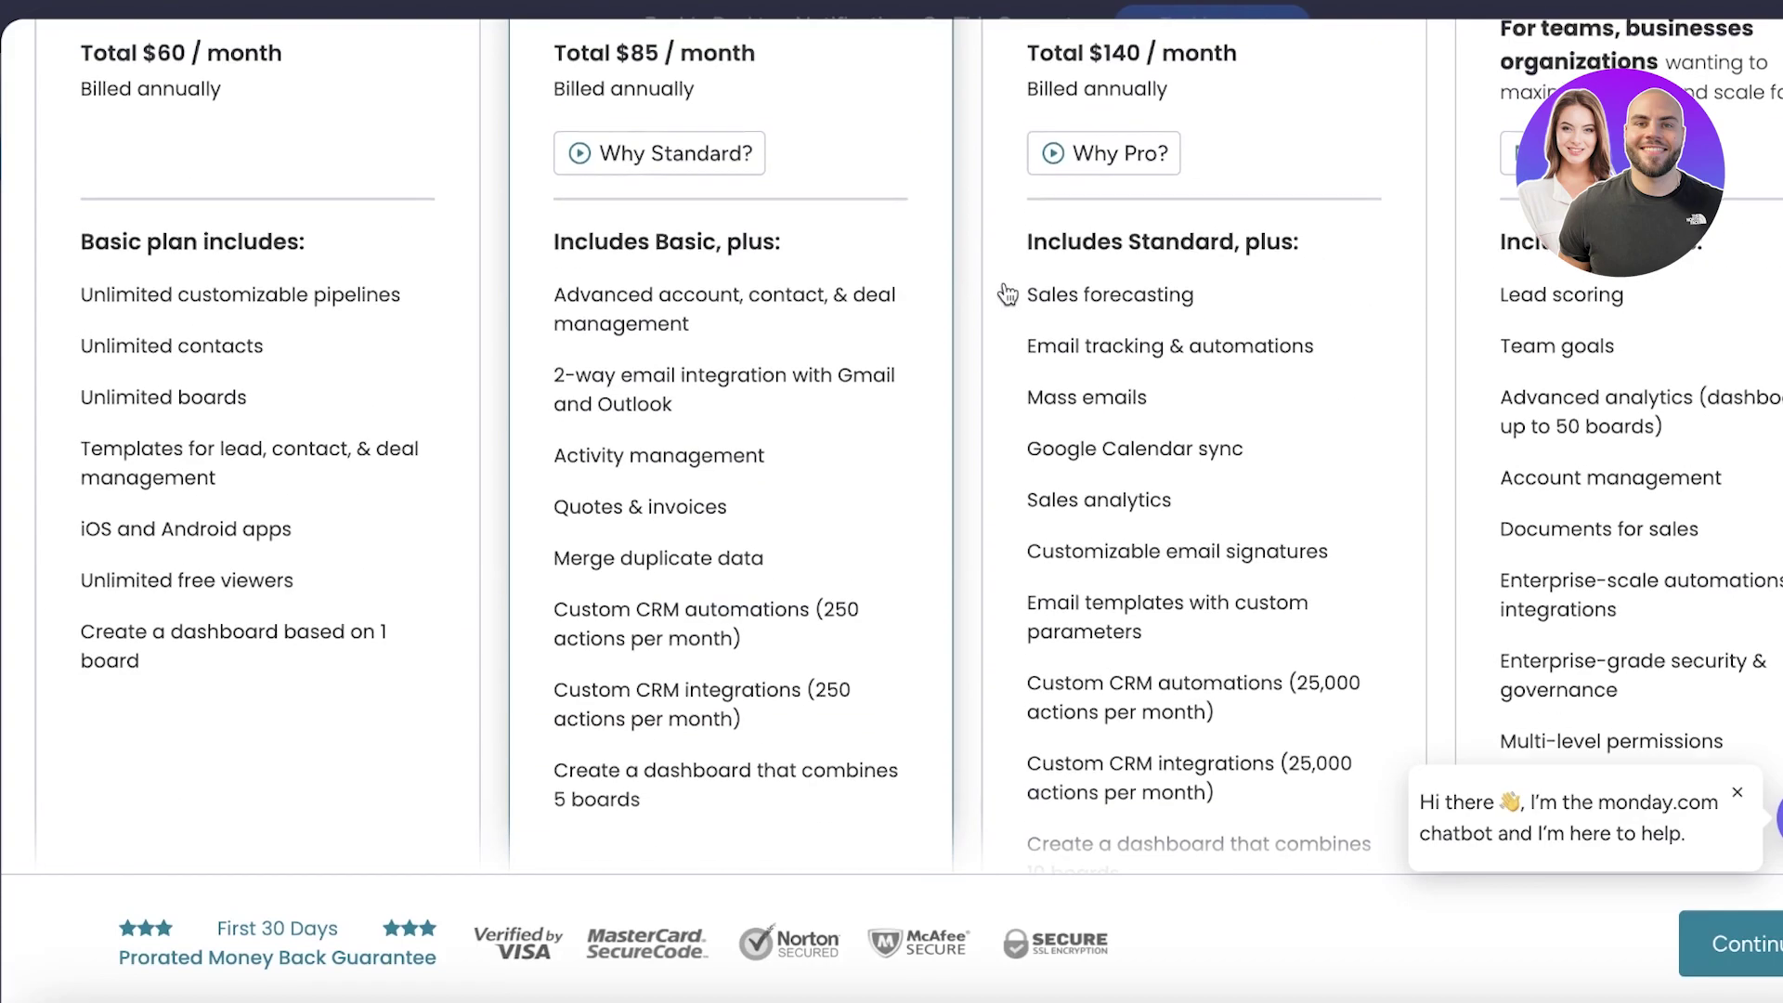
scroll(1124, 460, "up", 4)
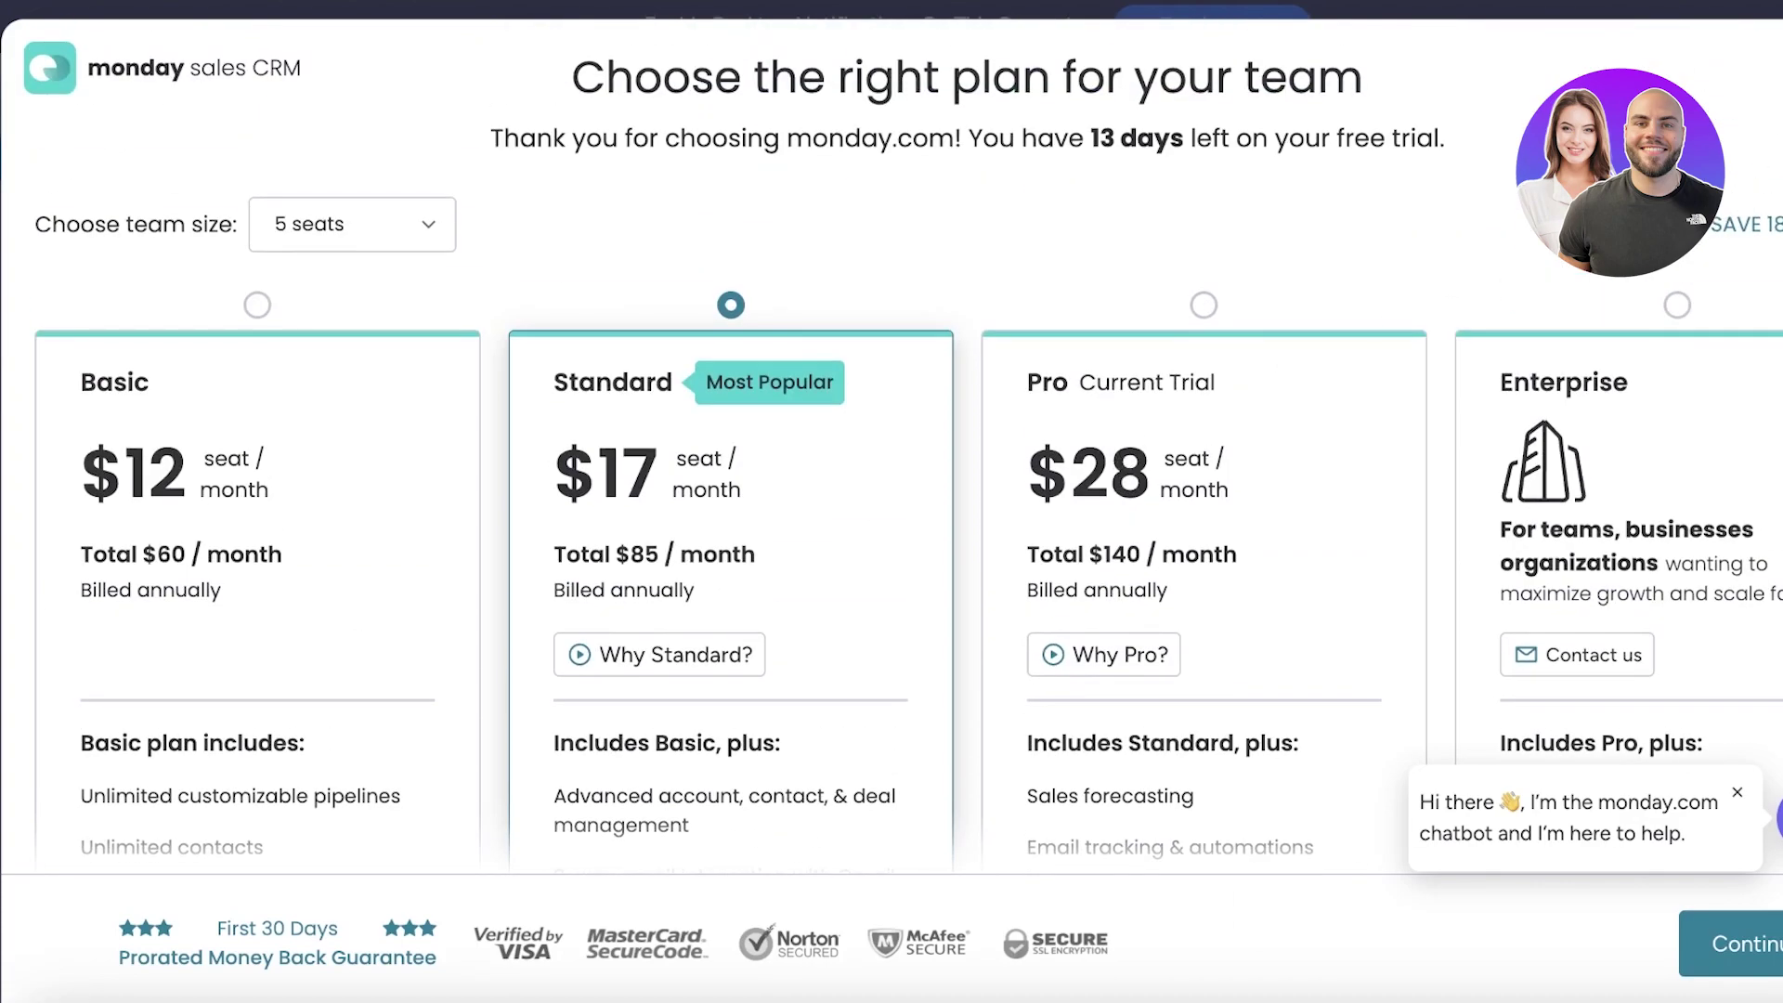
key("Escape")
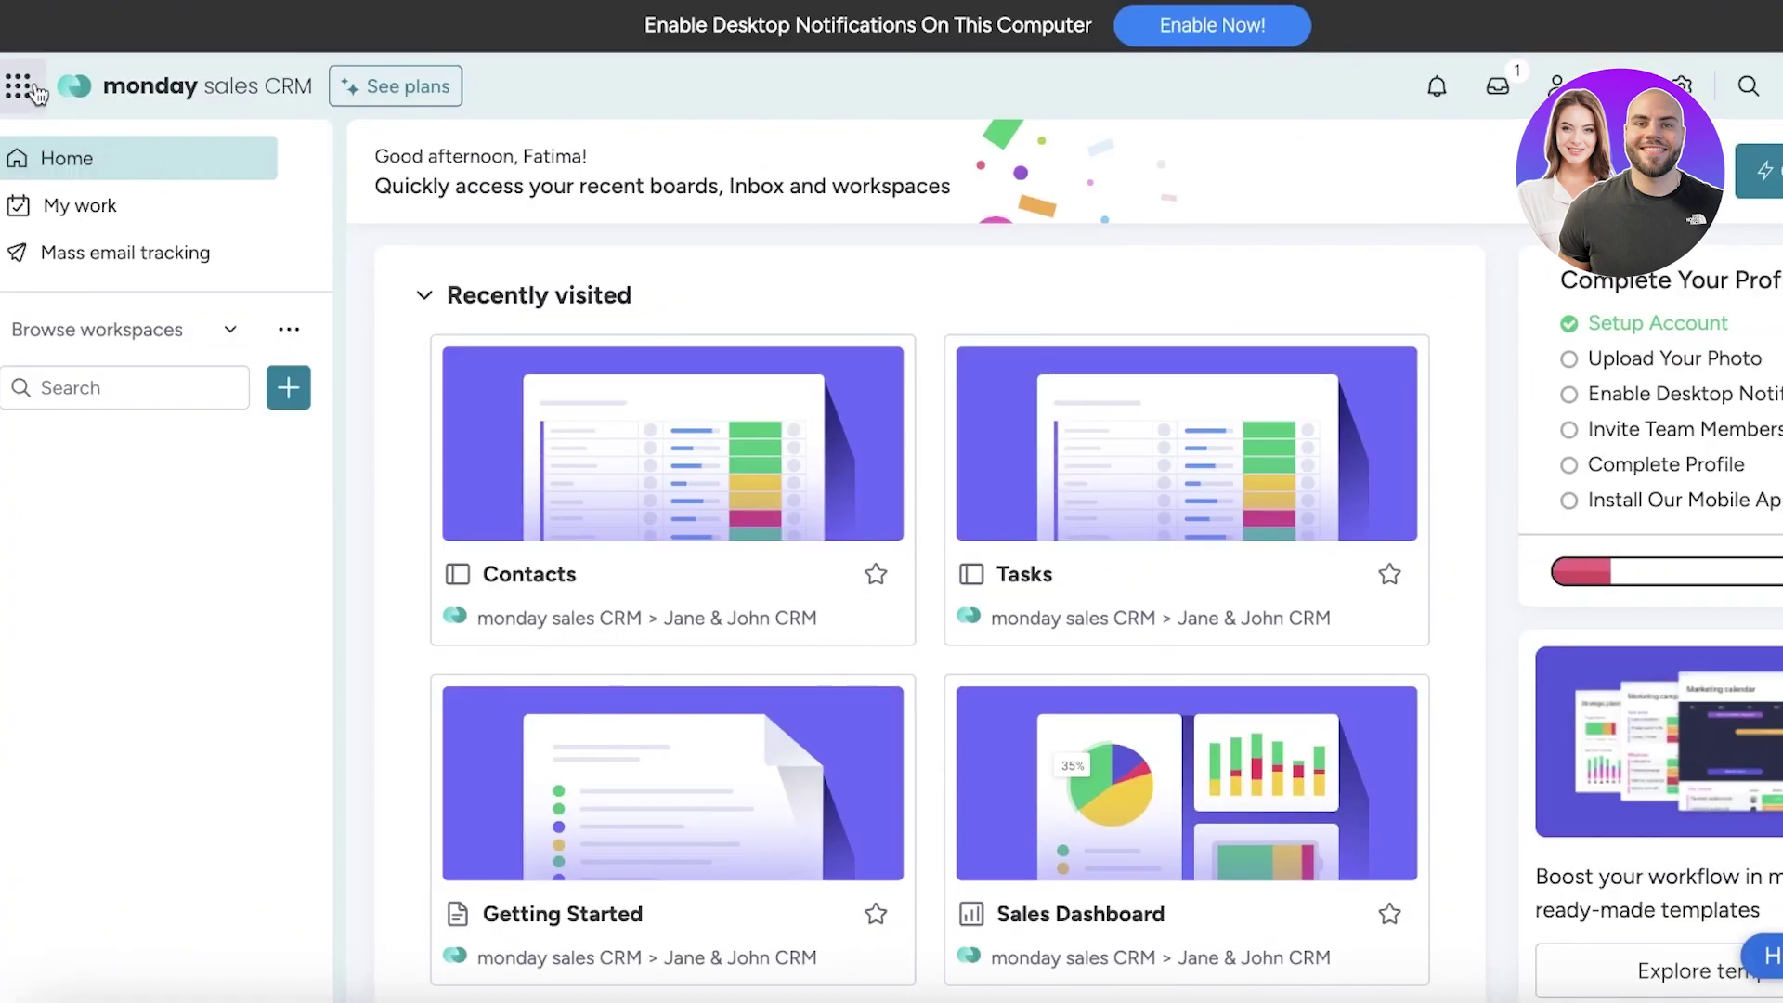
Switch to the Sales CRM product from the Installed products list to show the Contacts board
left_click(26, 86)
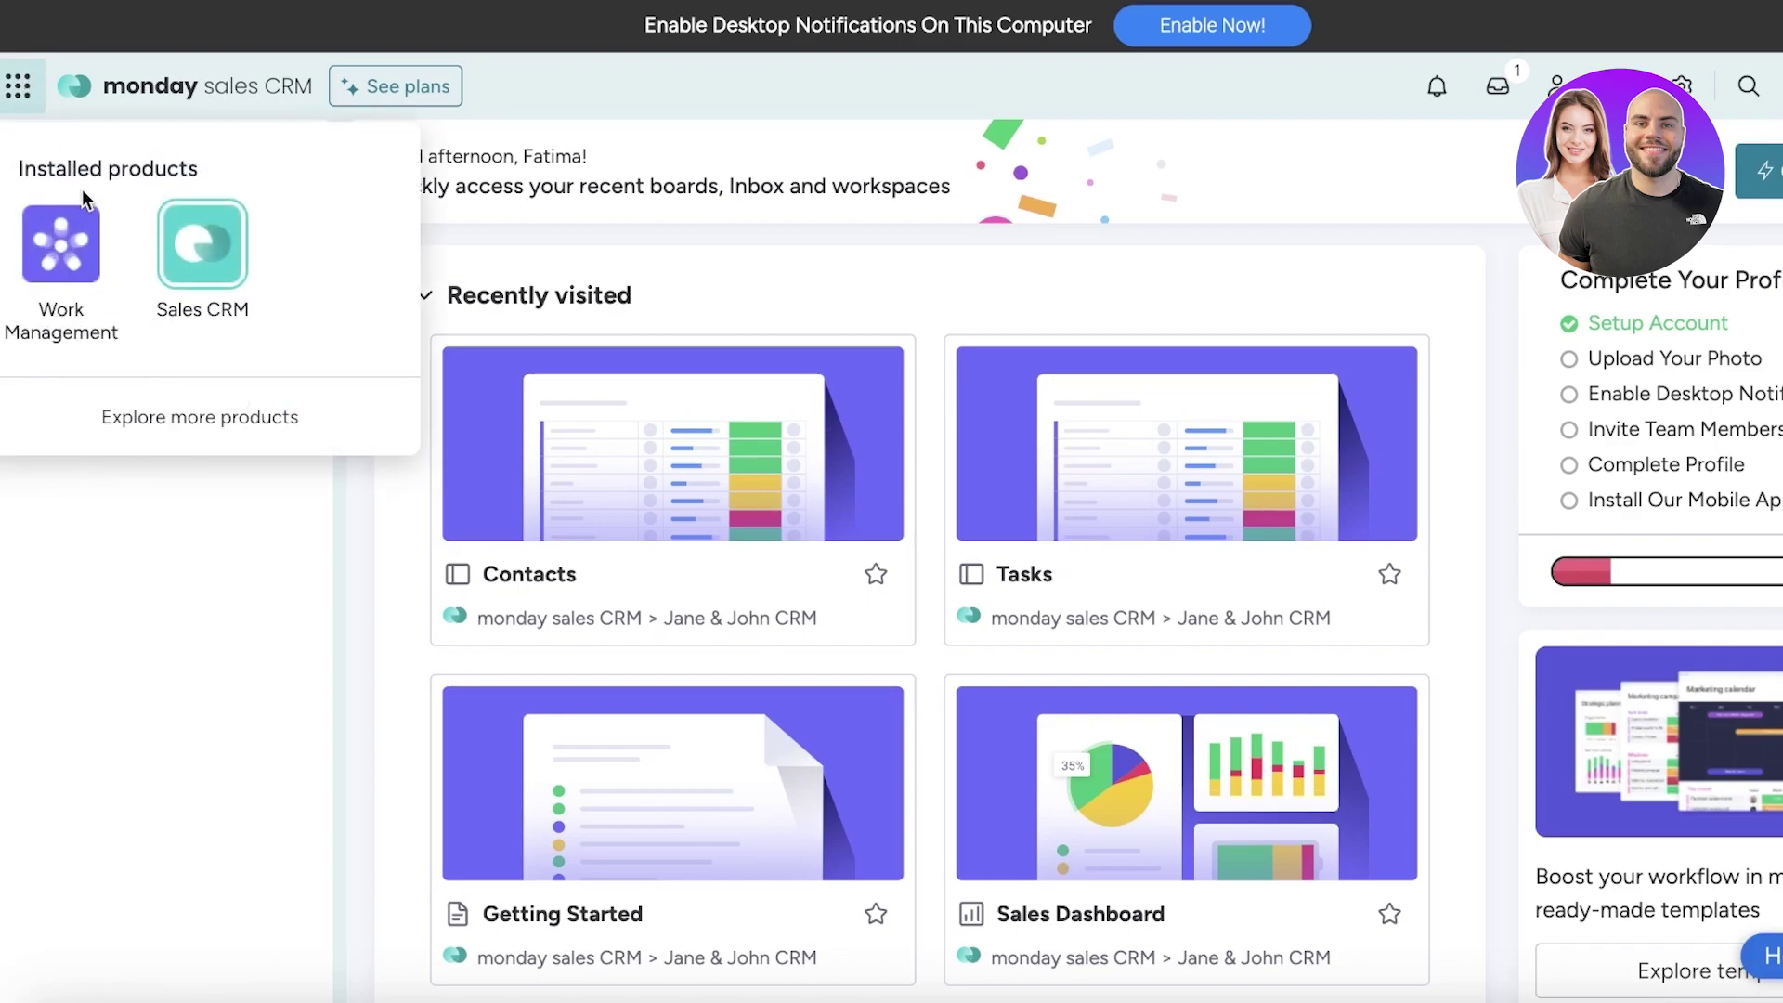
mouse_move(71, 221)
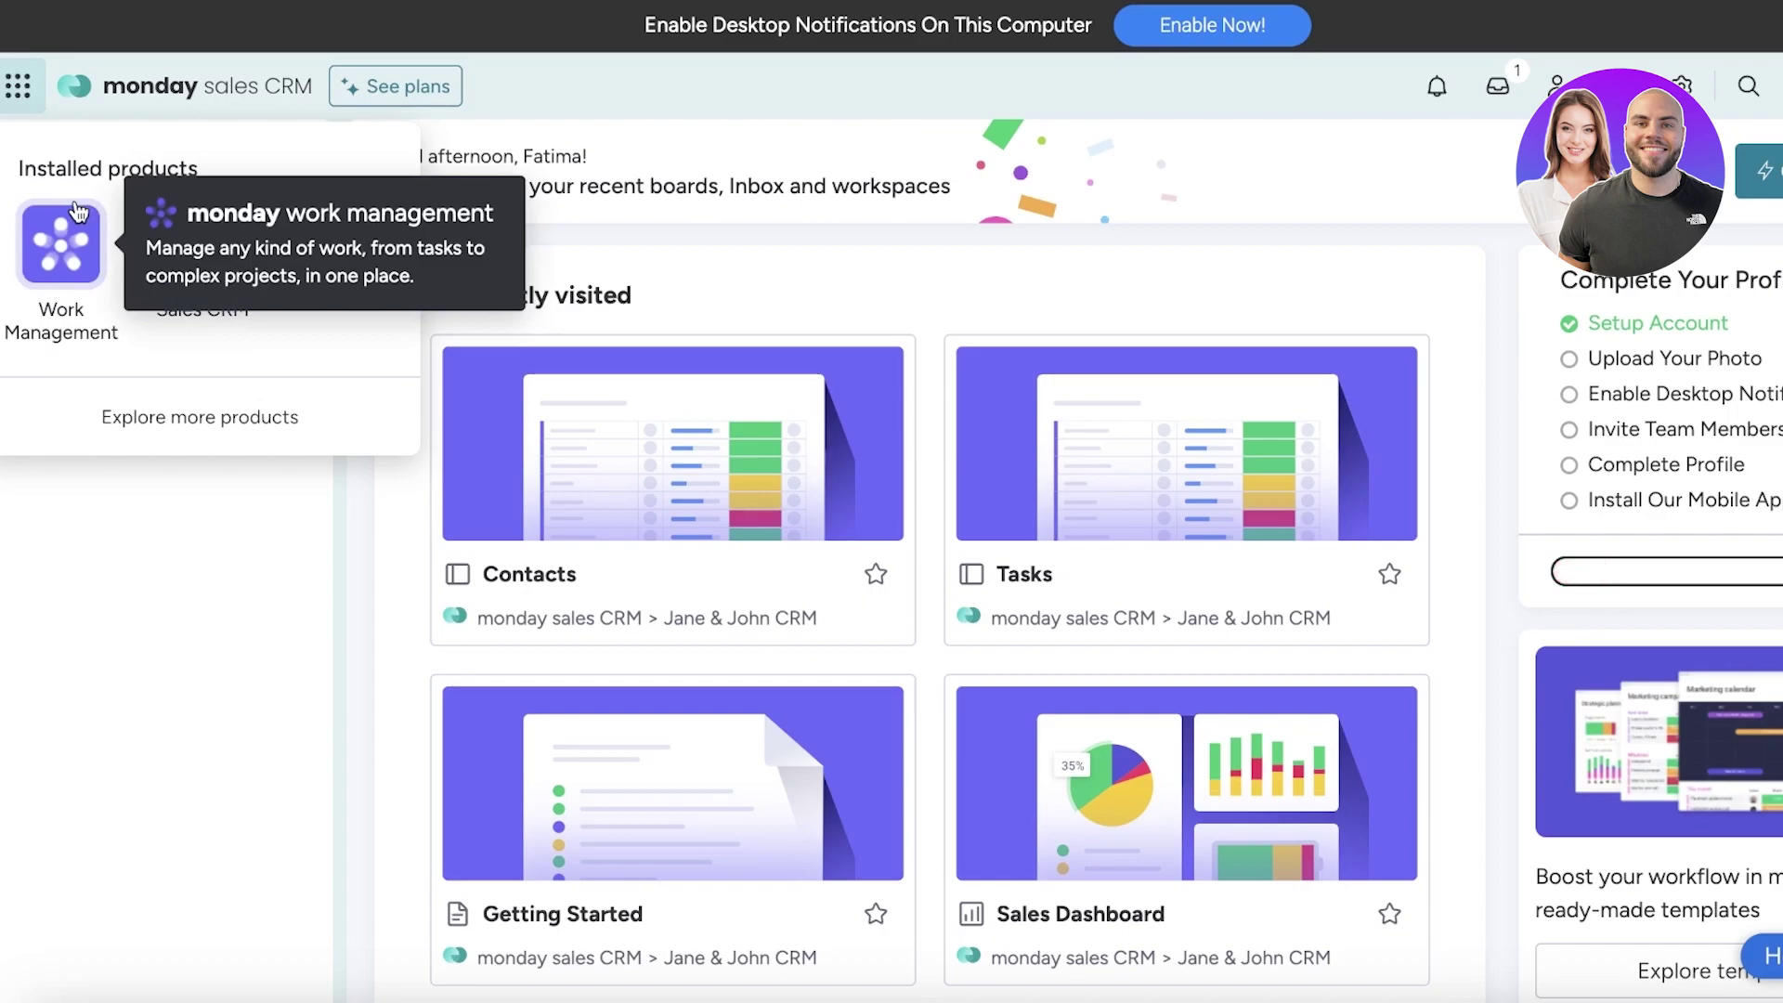
left_click(101, 86)
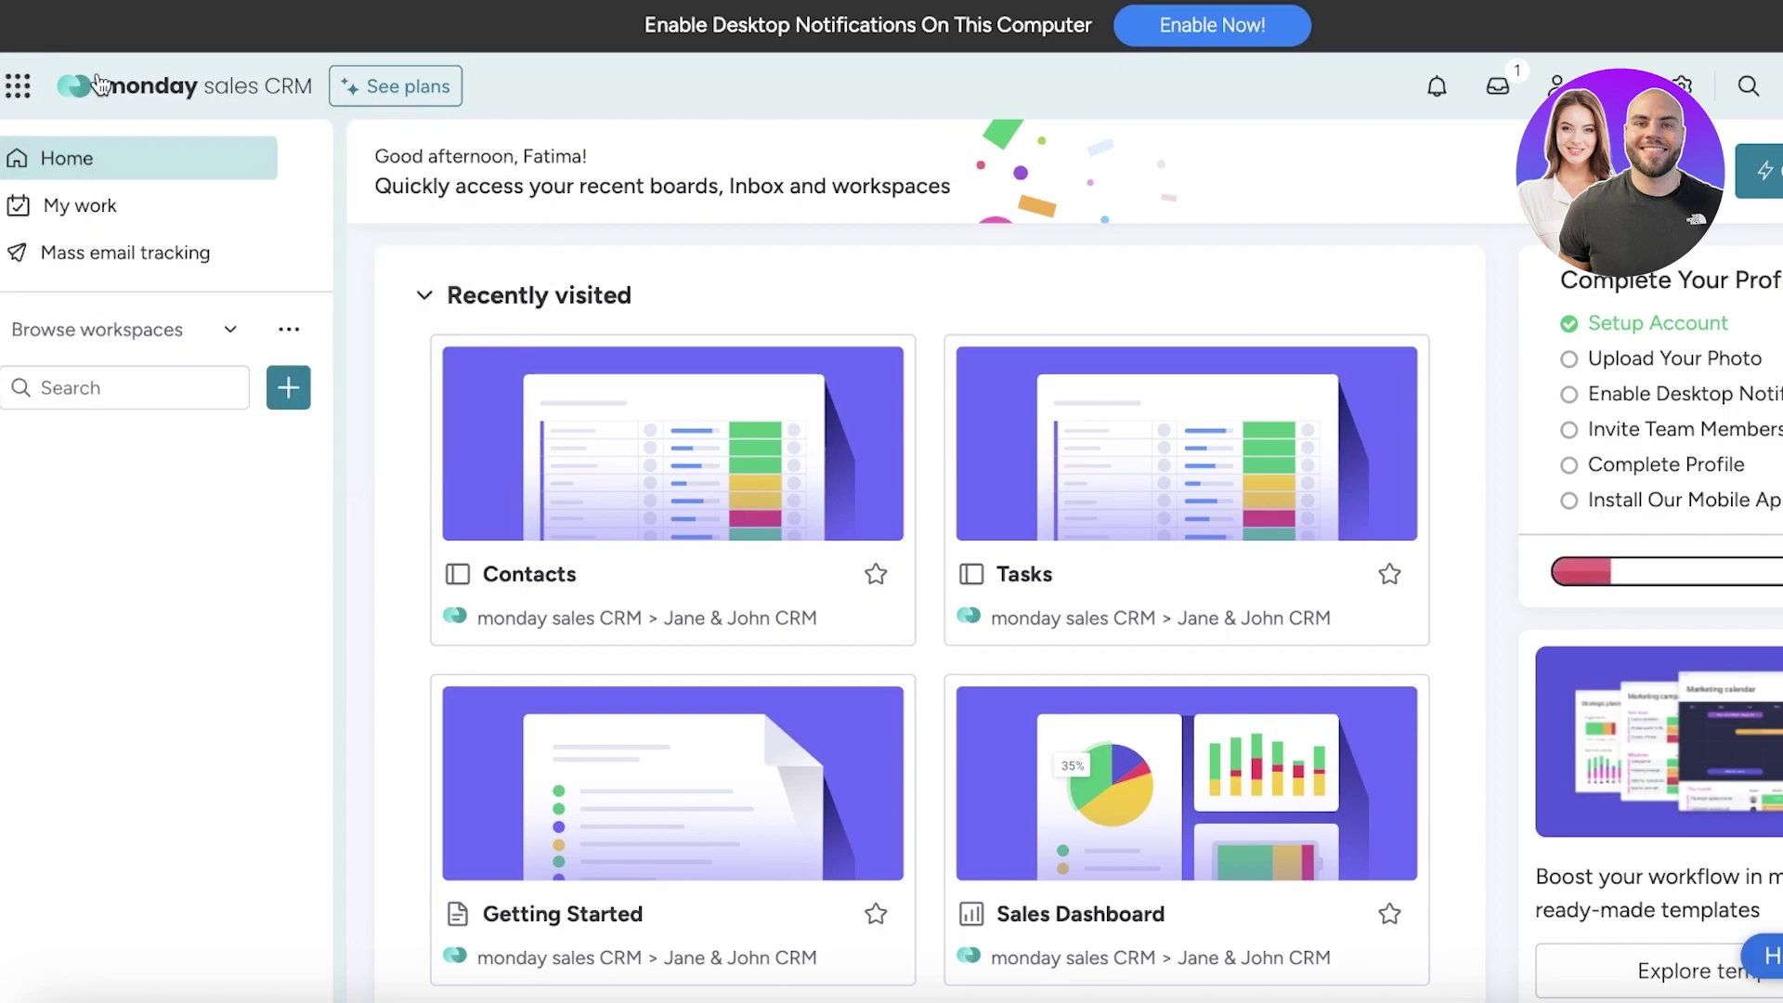
left_click(17, 85)
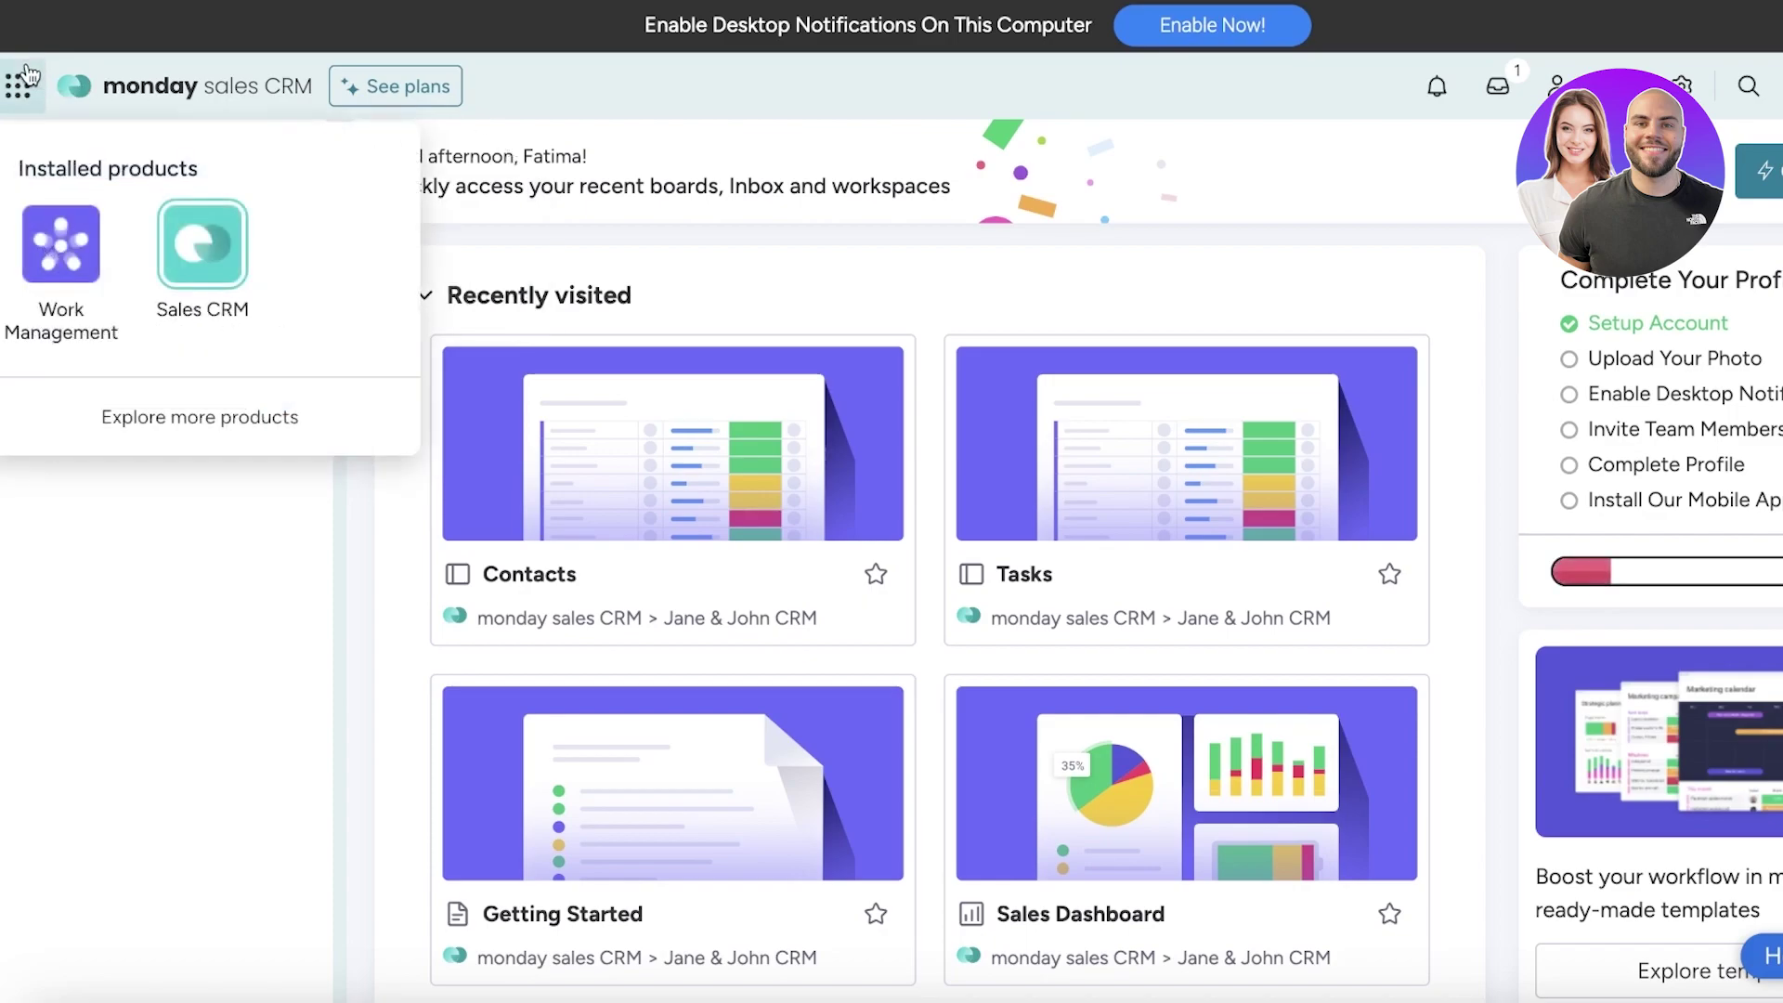
left_click(240, 264)
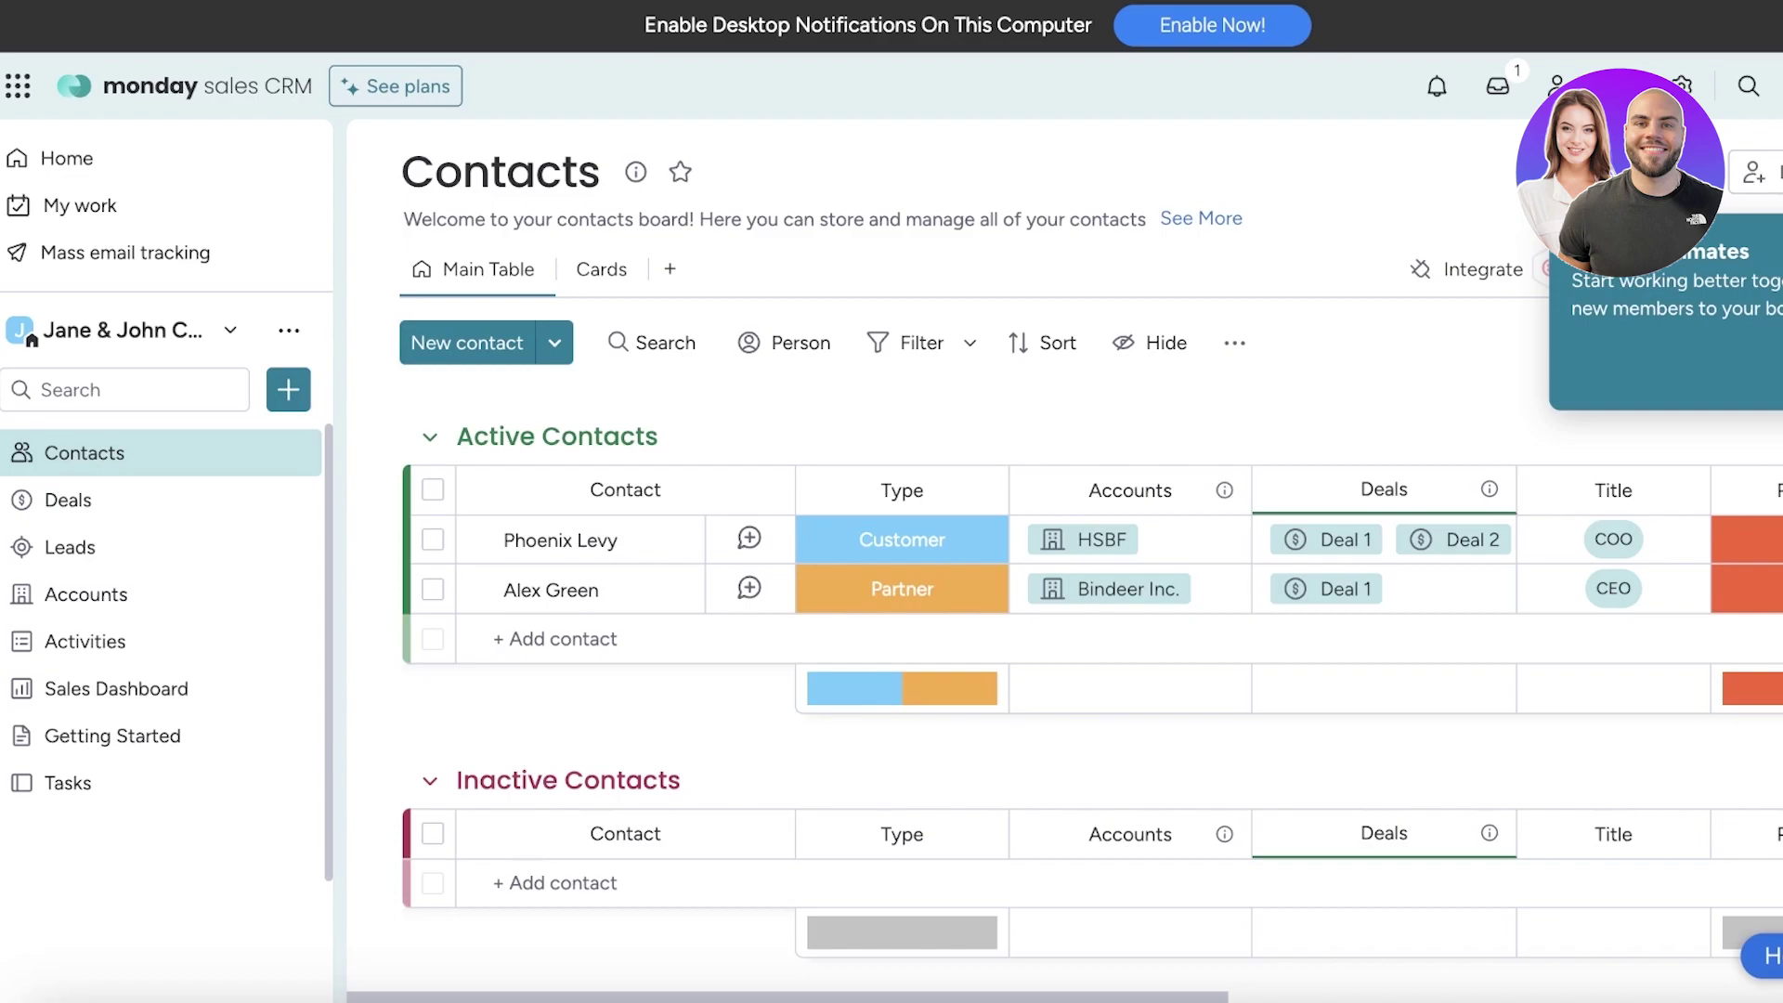
left_click(420, 96)
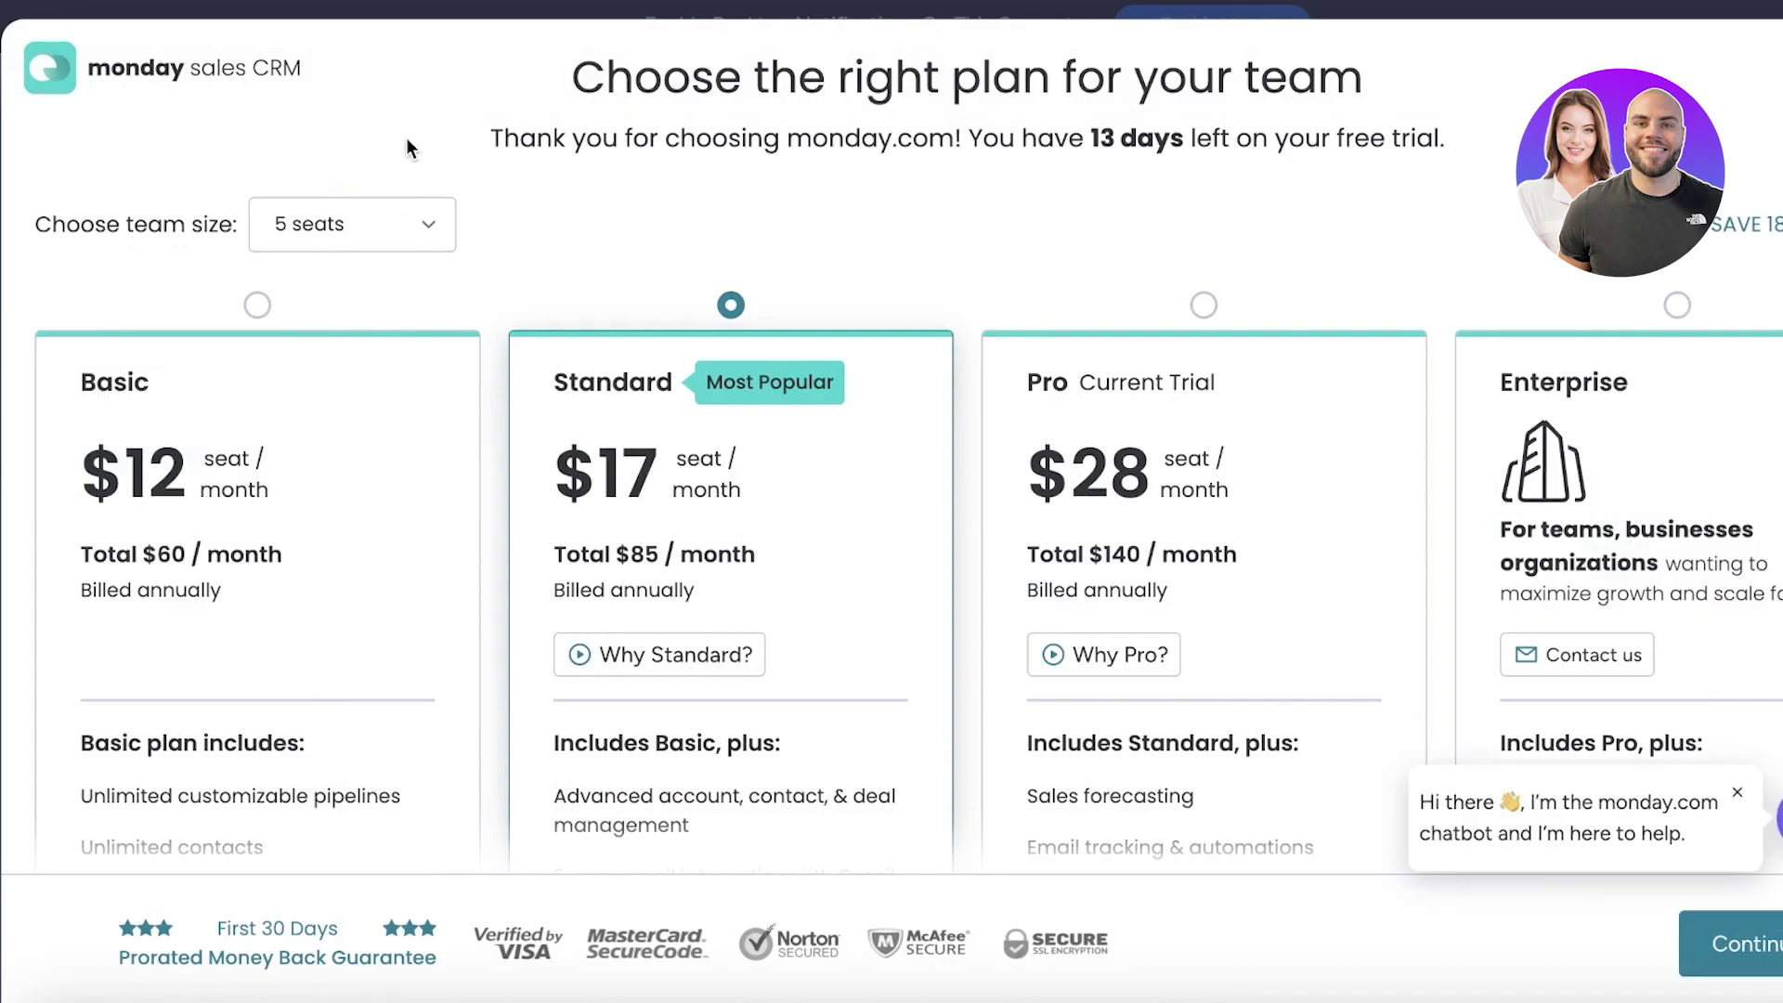
scroll(409, 153, "down", 5)
scroll(199, 270, "up", 4)
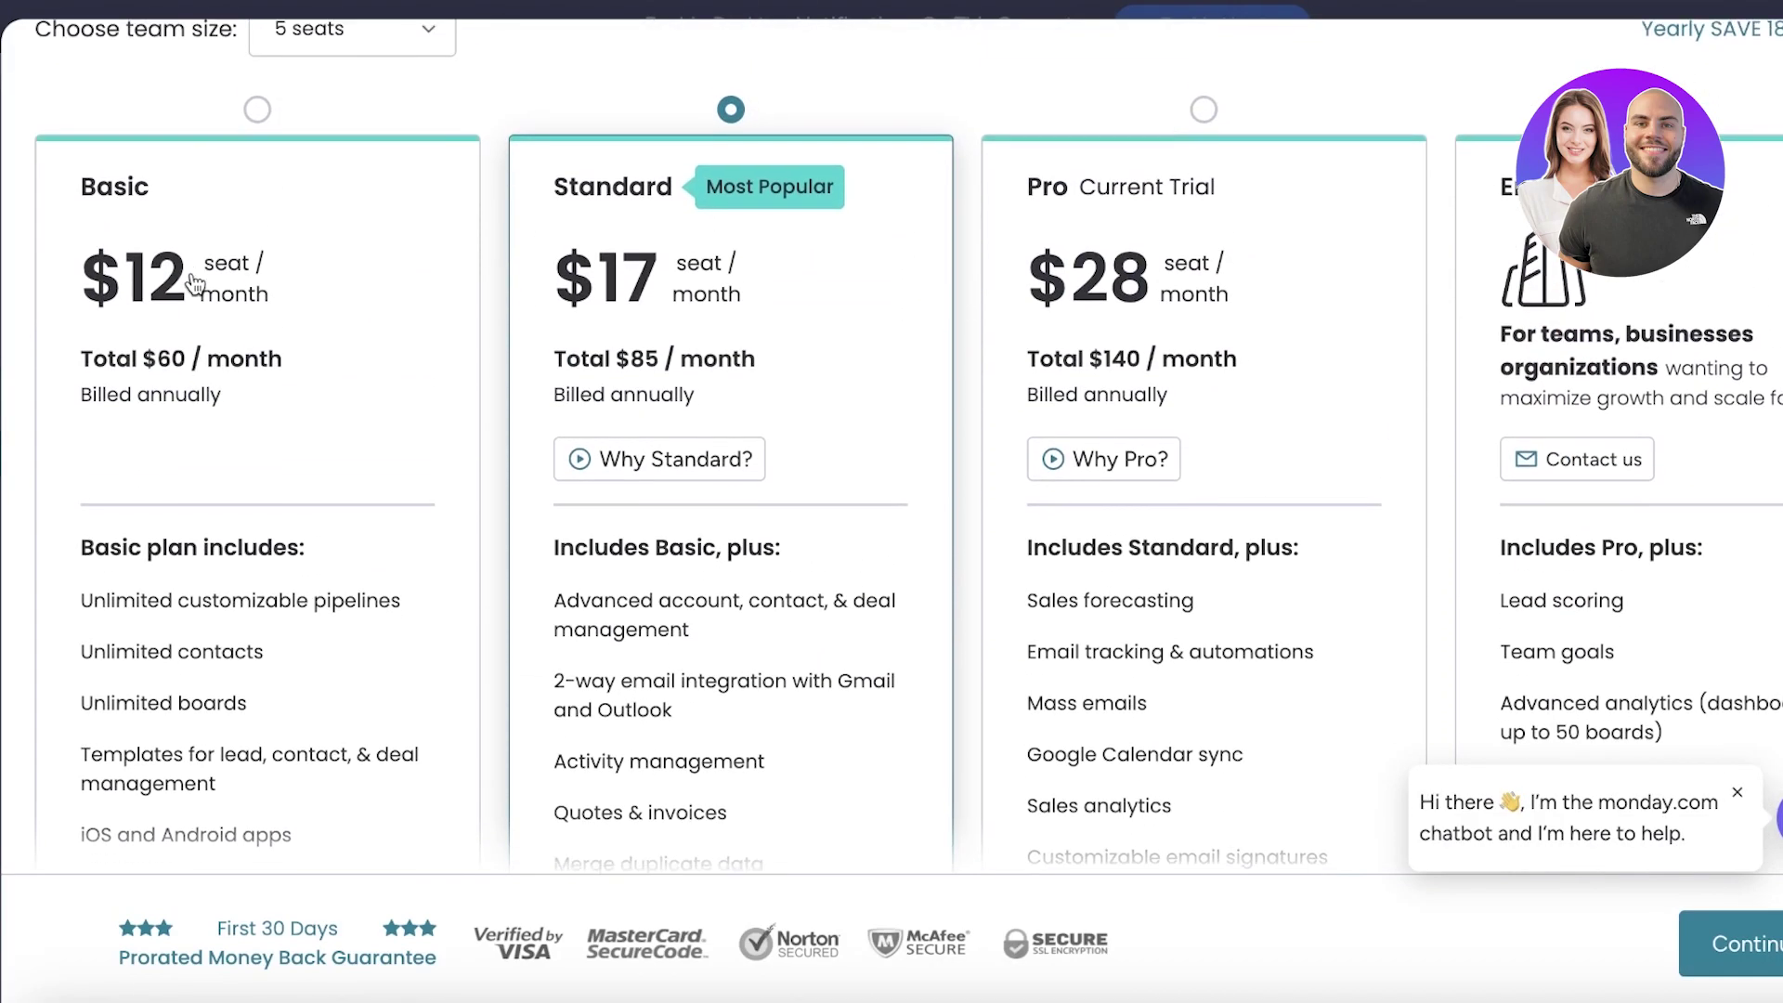
scroll(843, 297, "down", 1)
scroll(843, 297, "up", 2)
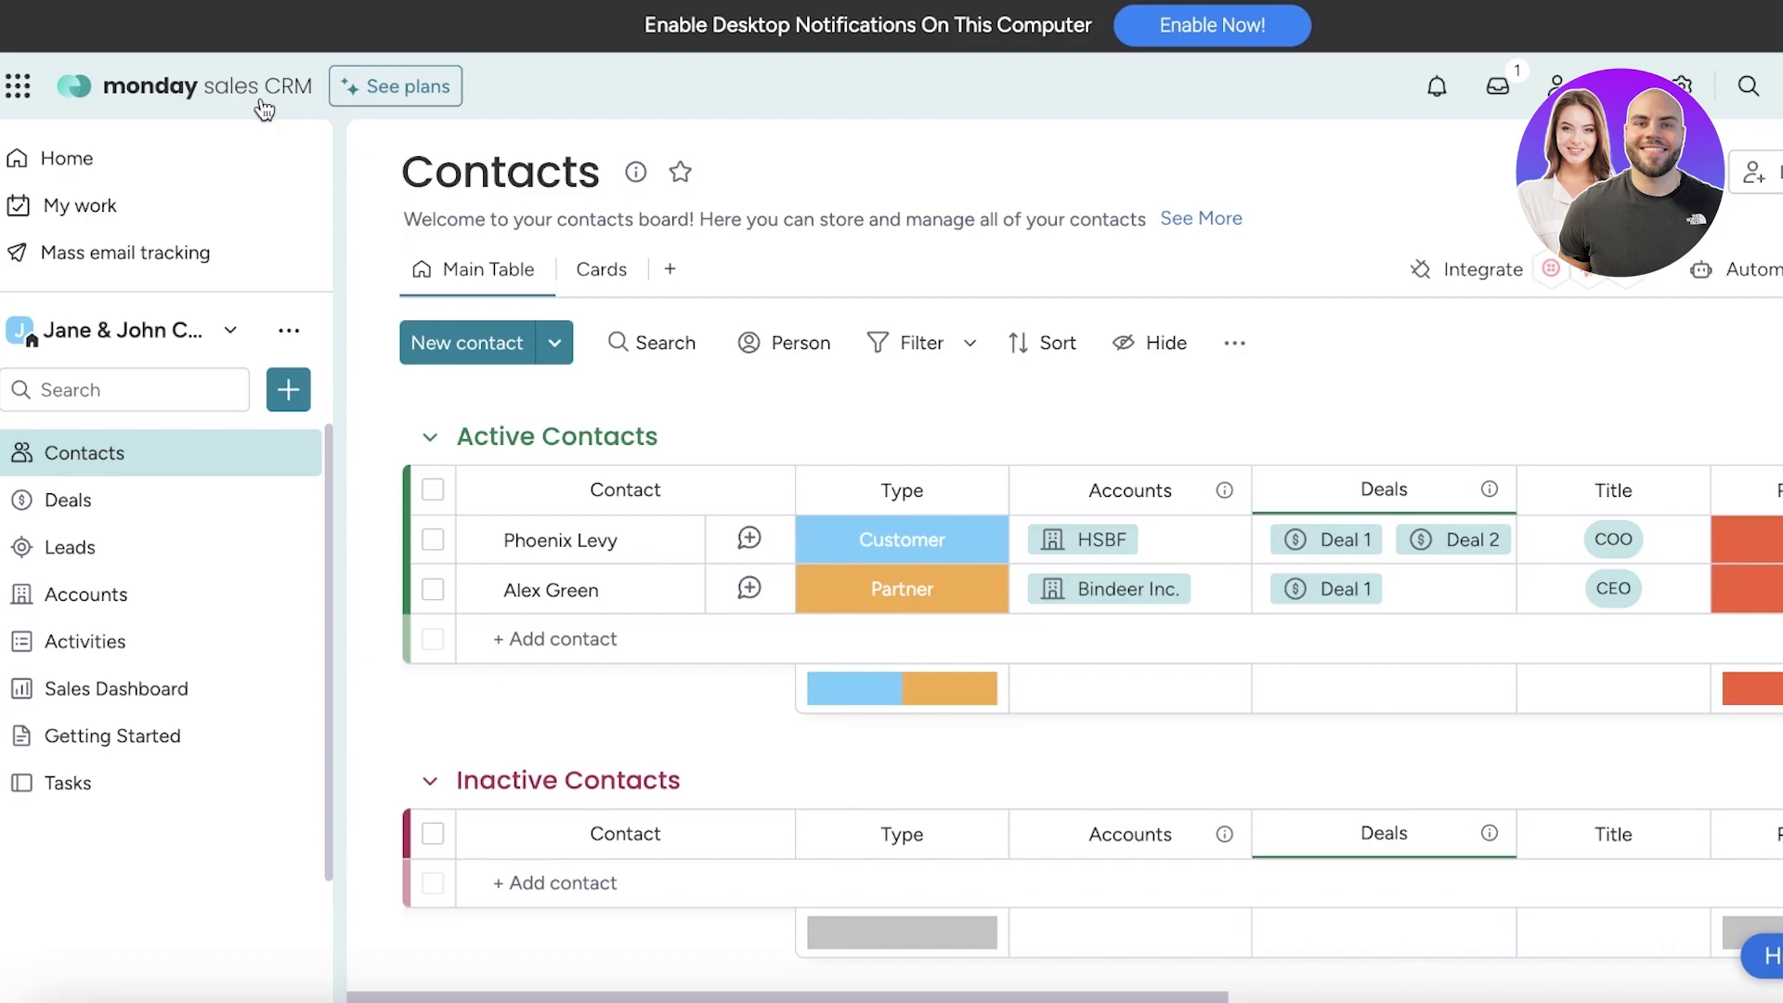
Add a workspace named Meraki and leave its description empty
left_click(234, 329)
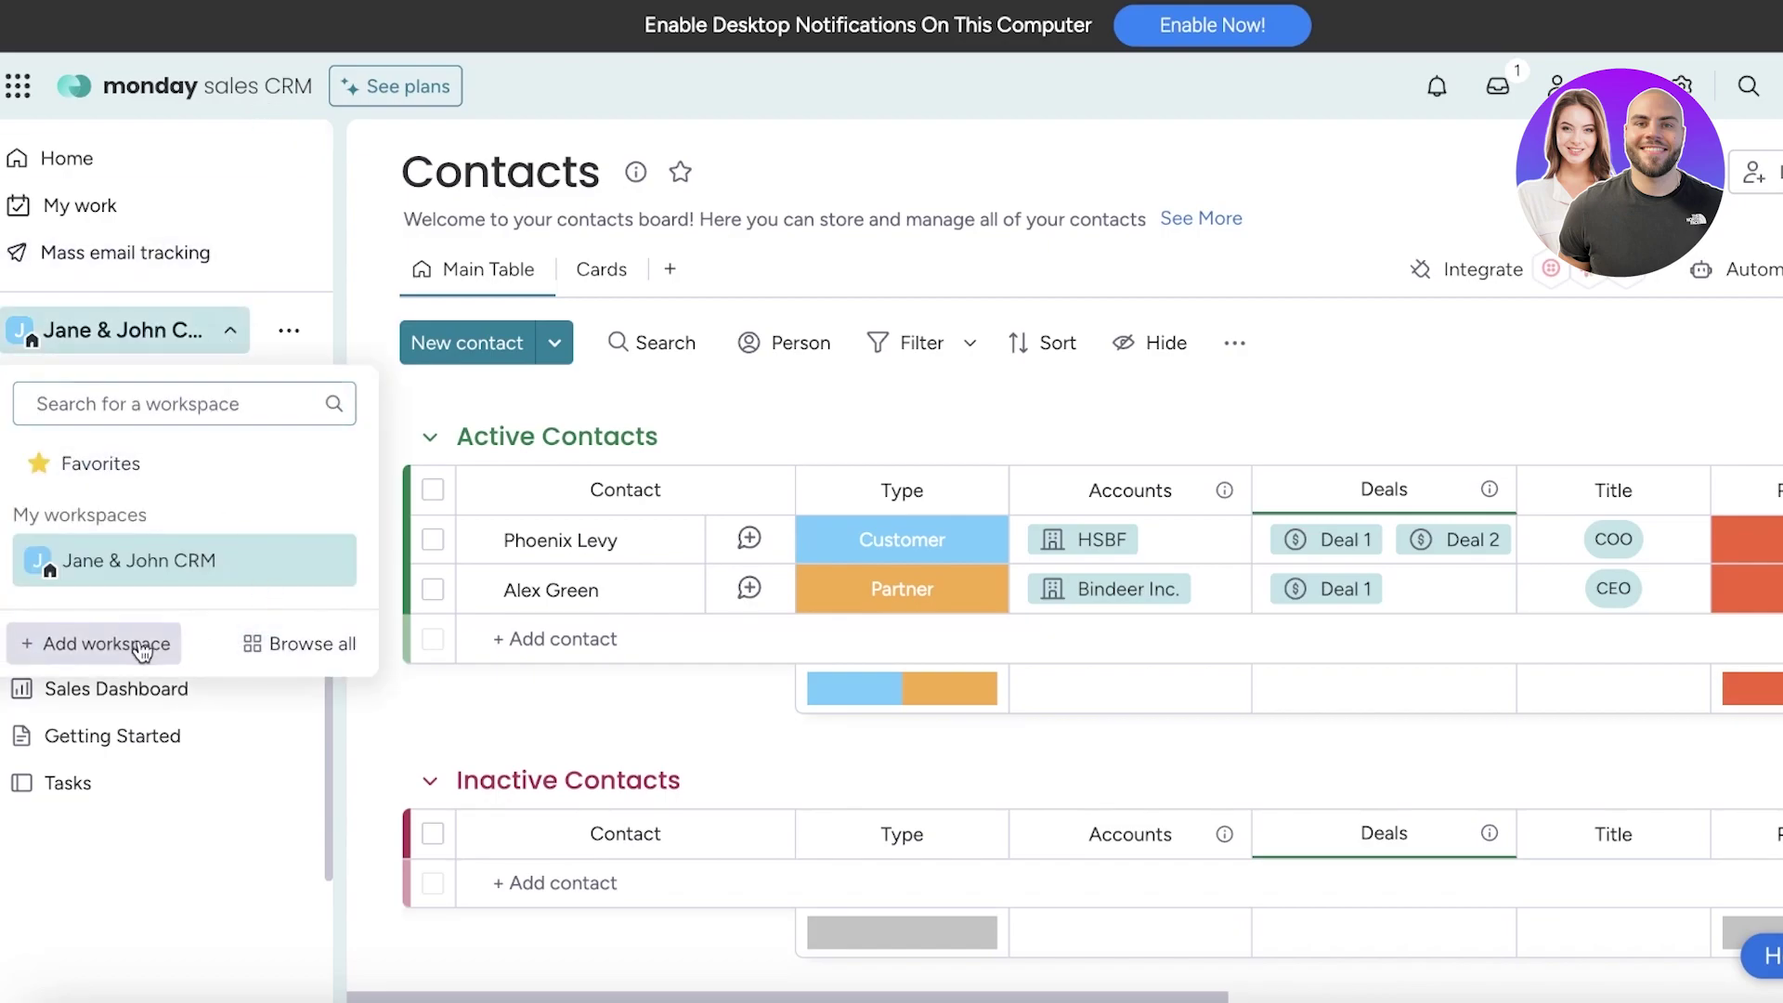
left_click(102, 643)
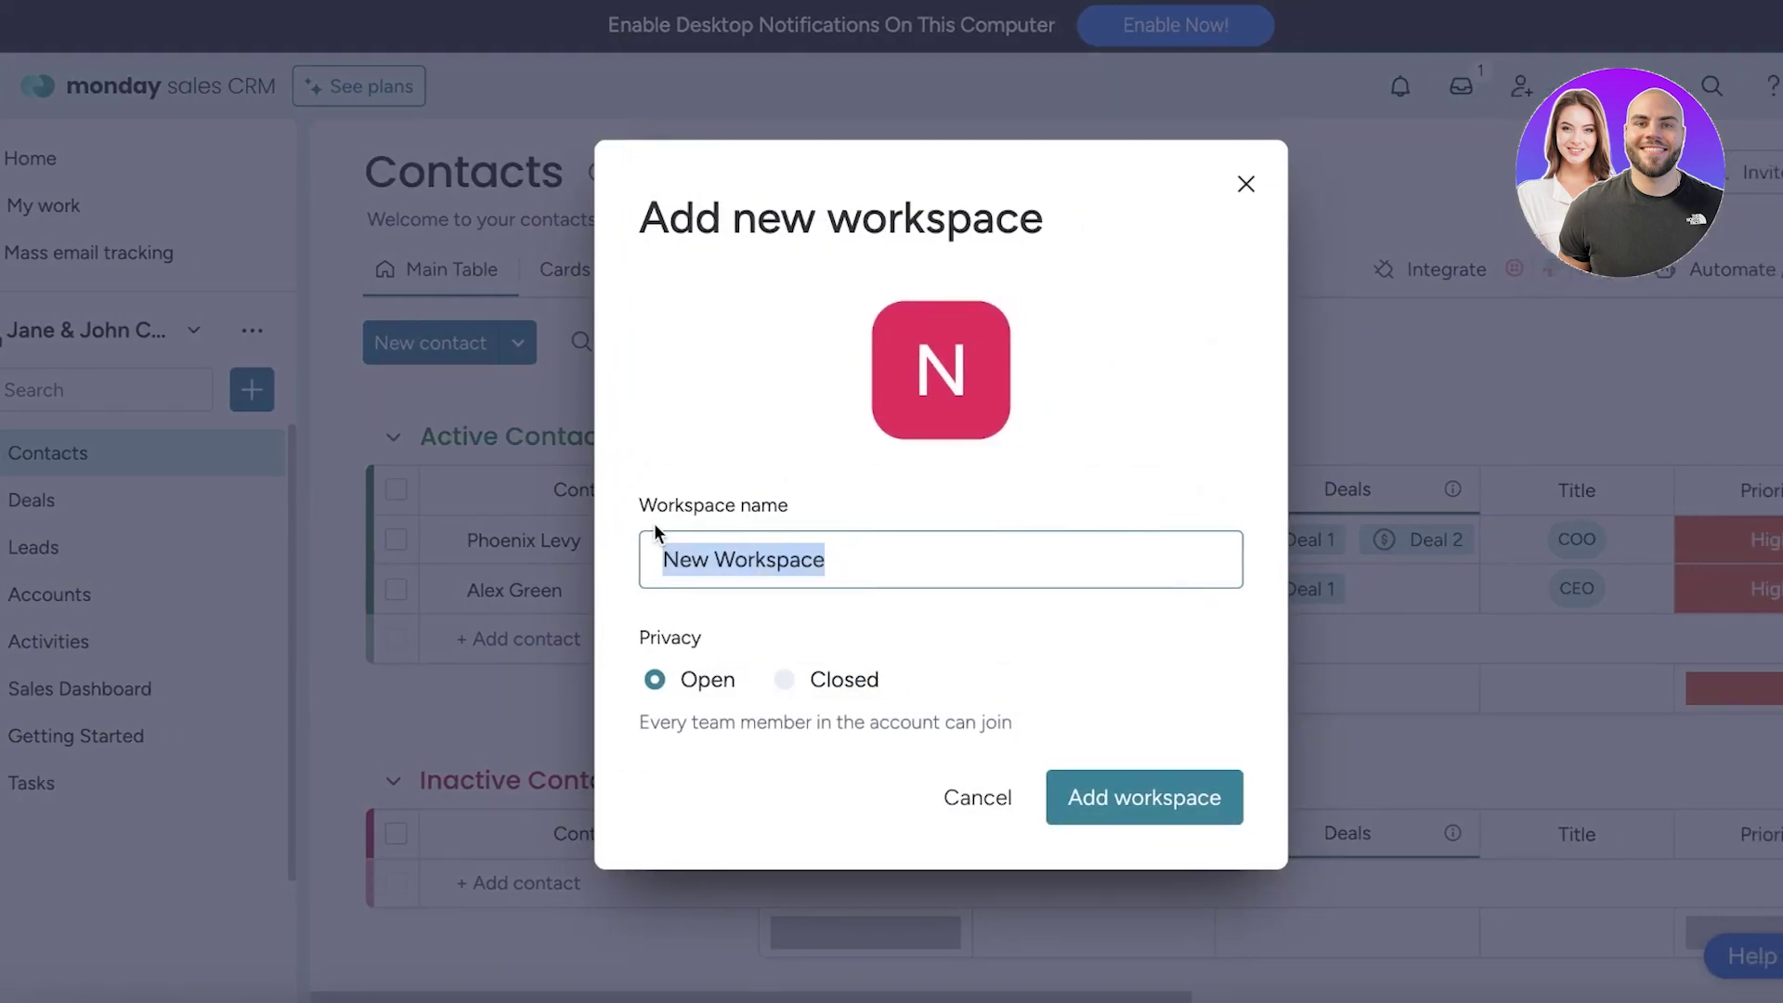
key("BackSpace")
type("Meraki")
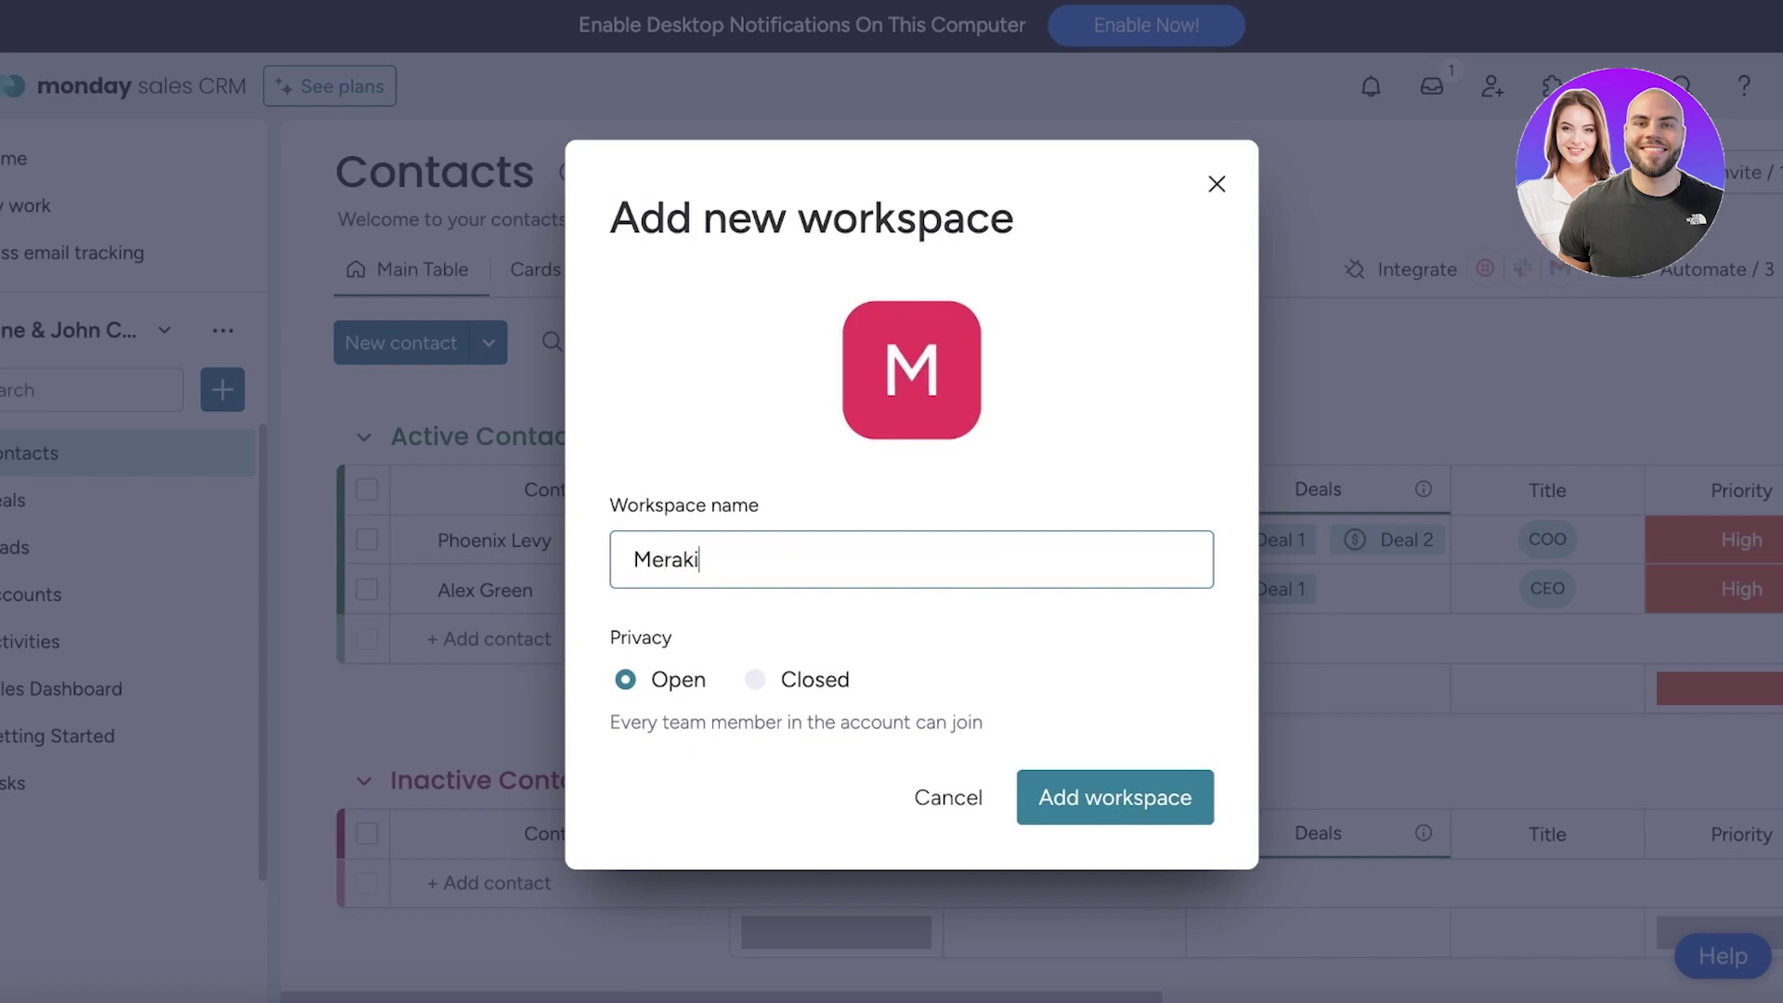
key("Return")
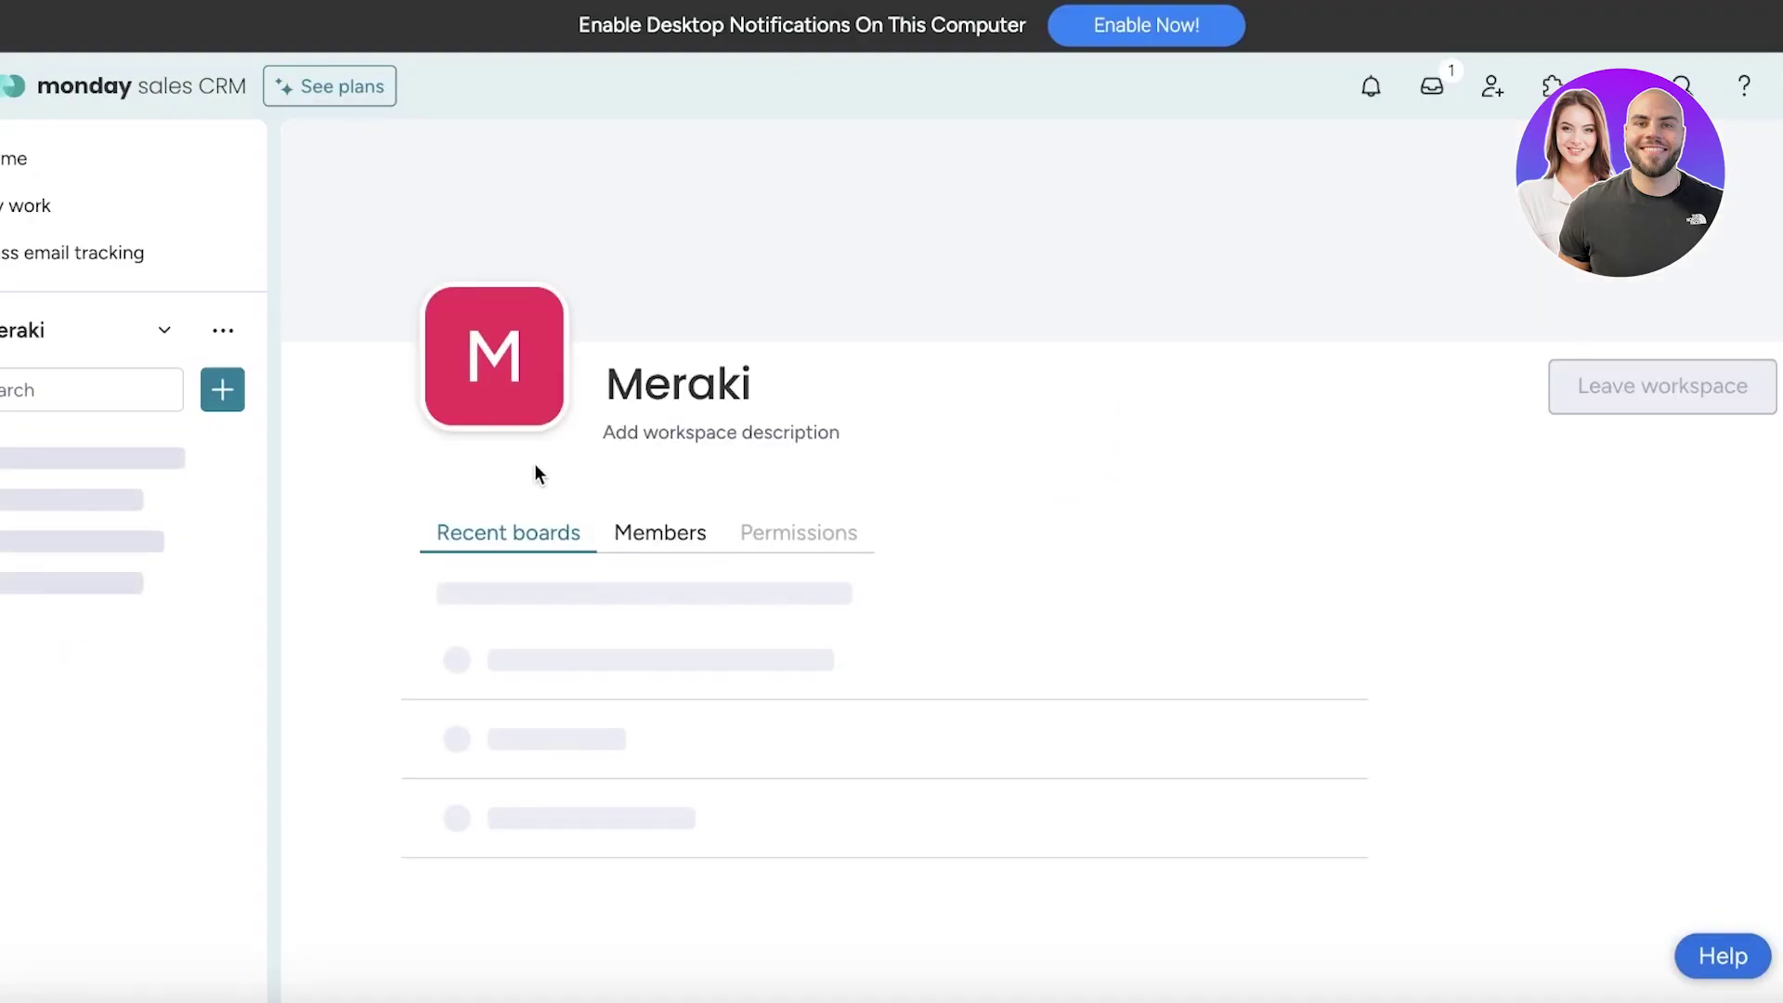
left_click(743, 436)
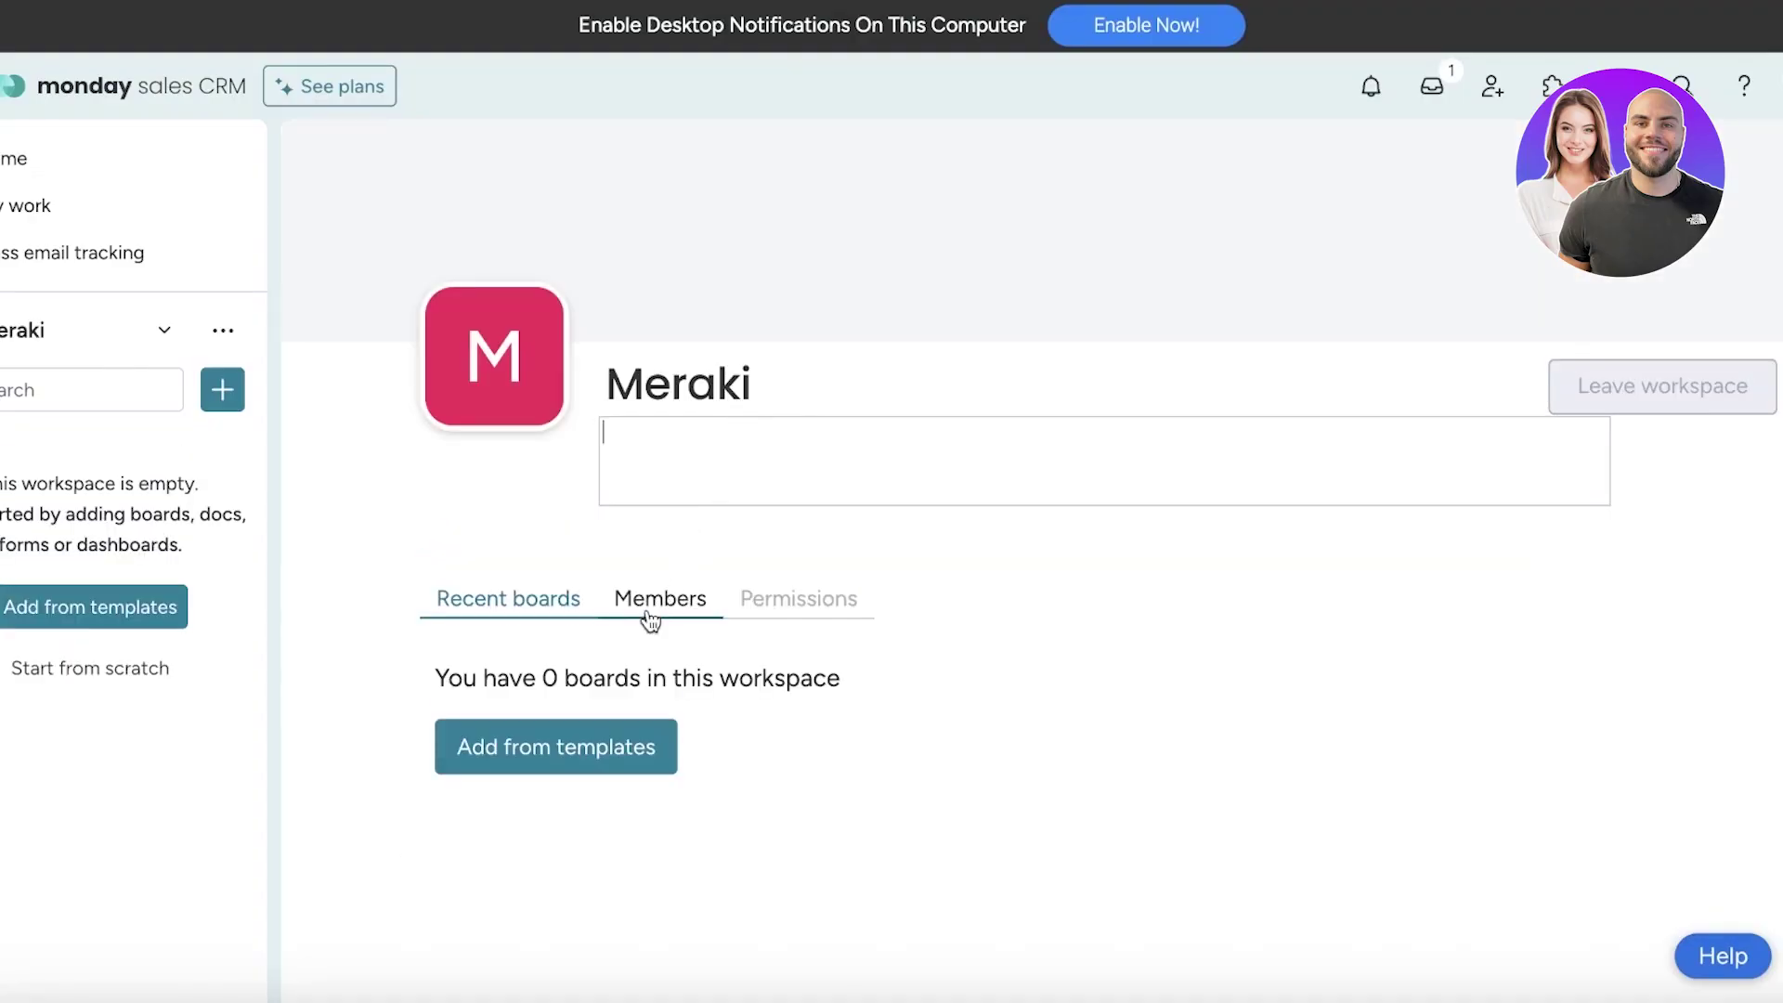
left_click(515, 738)
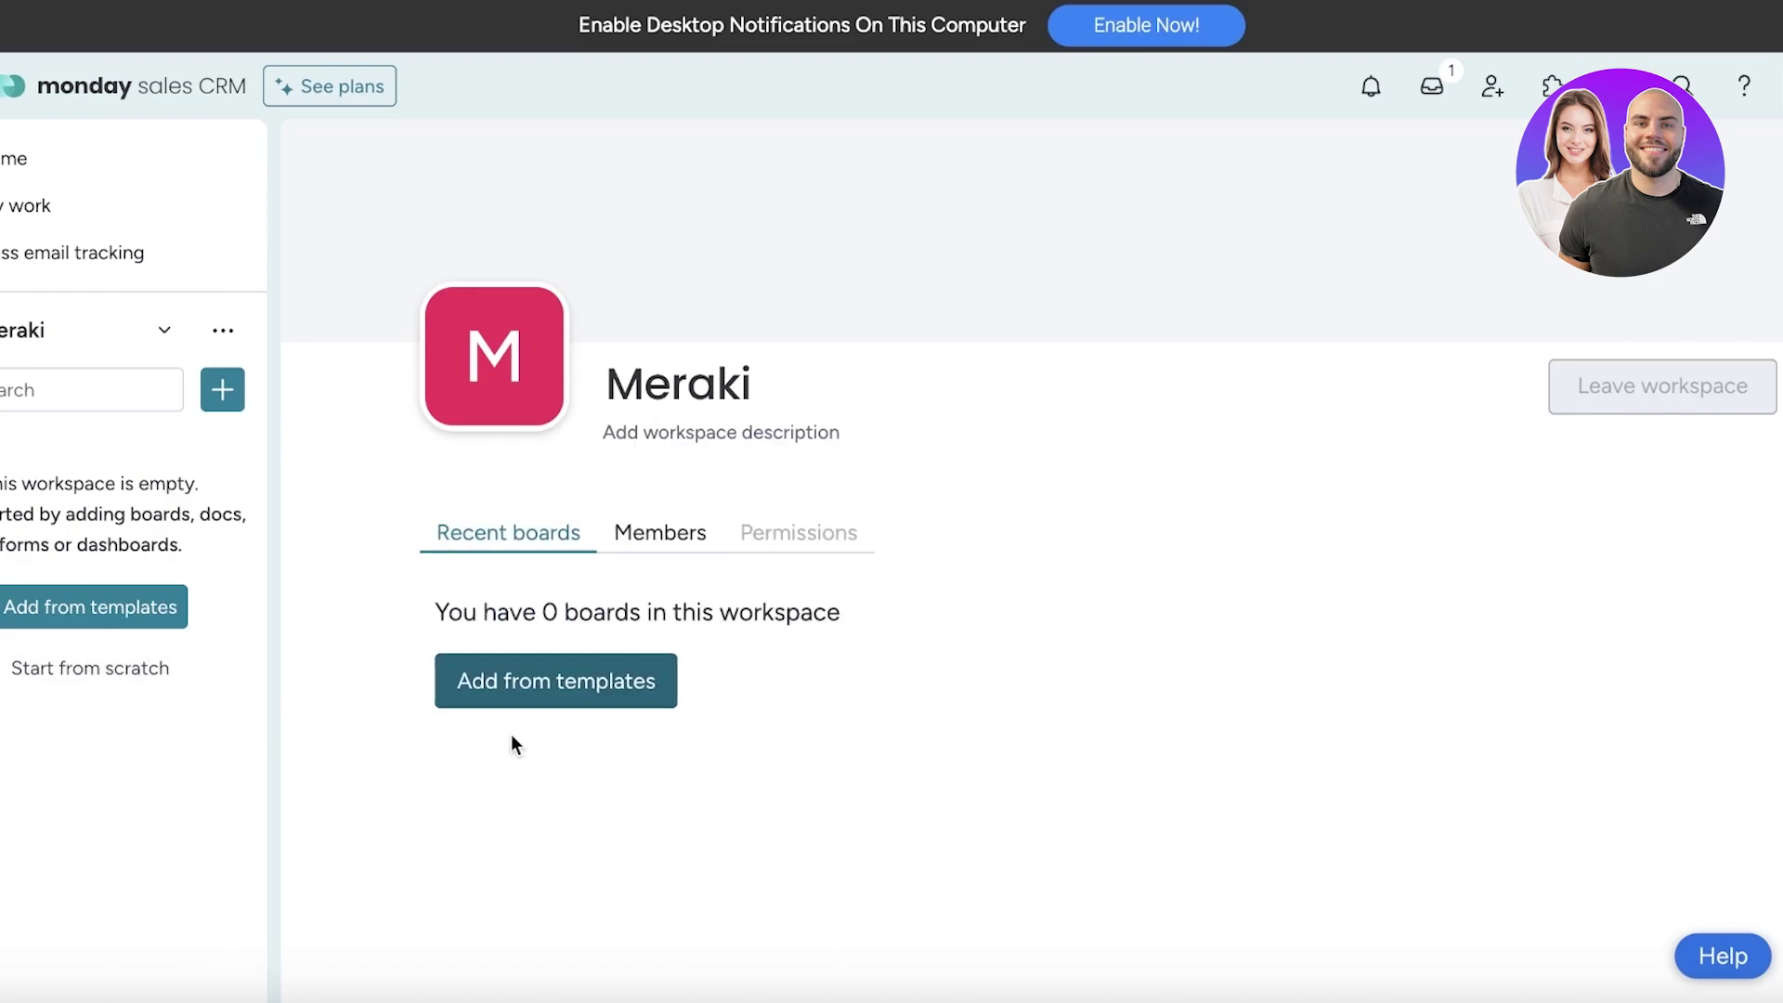
Browse the Template center's product templates, such as CRM, Customer projects and Real estate CRM
left_click(509, 681)
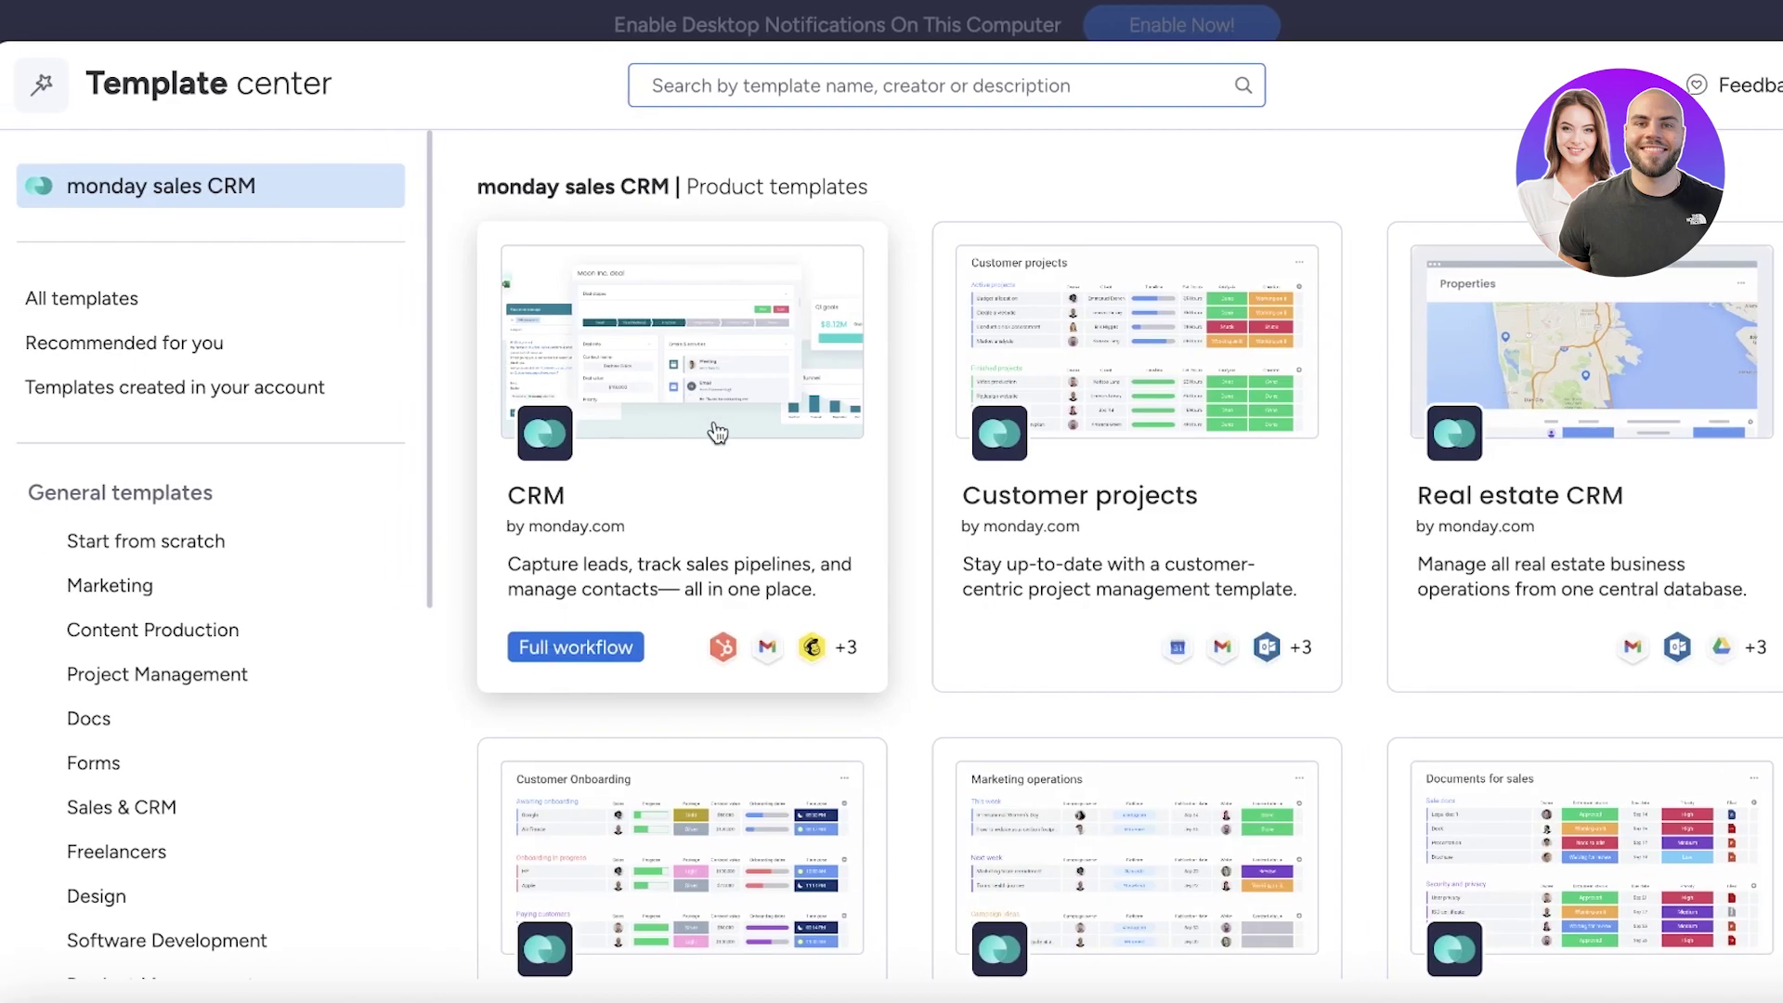
scroll(1149, 597, "down", 3)
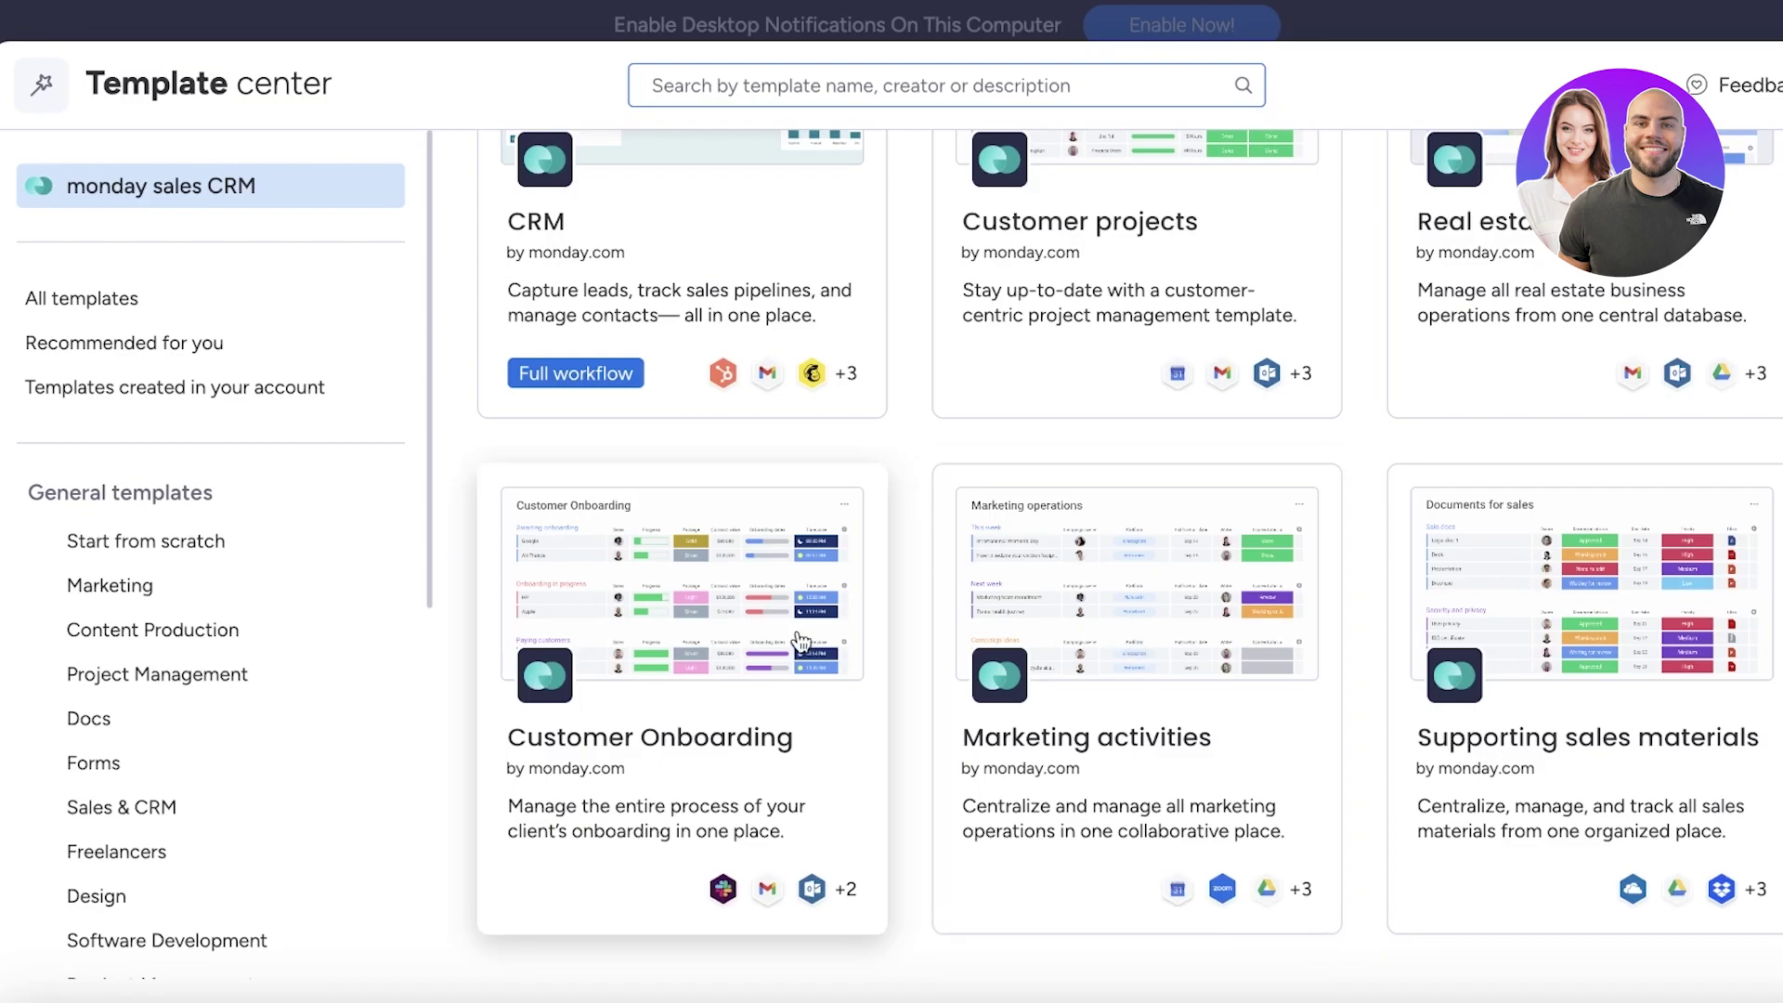
scroll(806, 645, "up", 3)
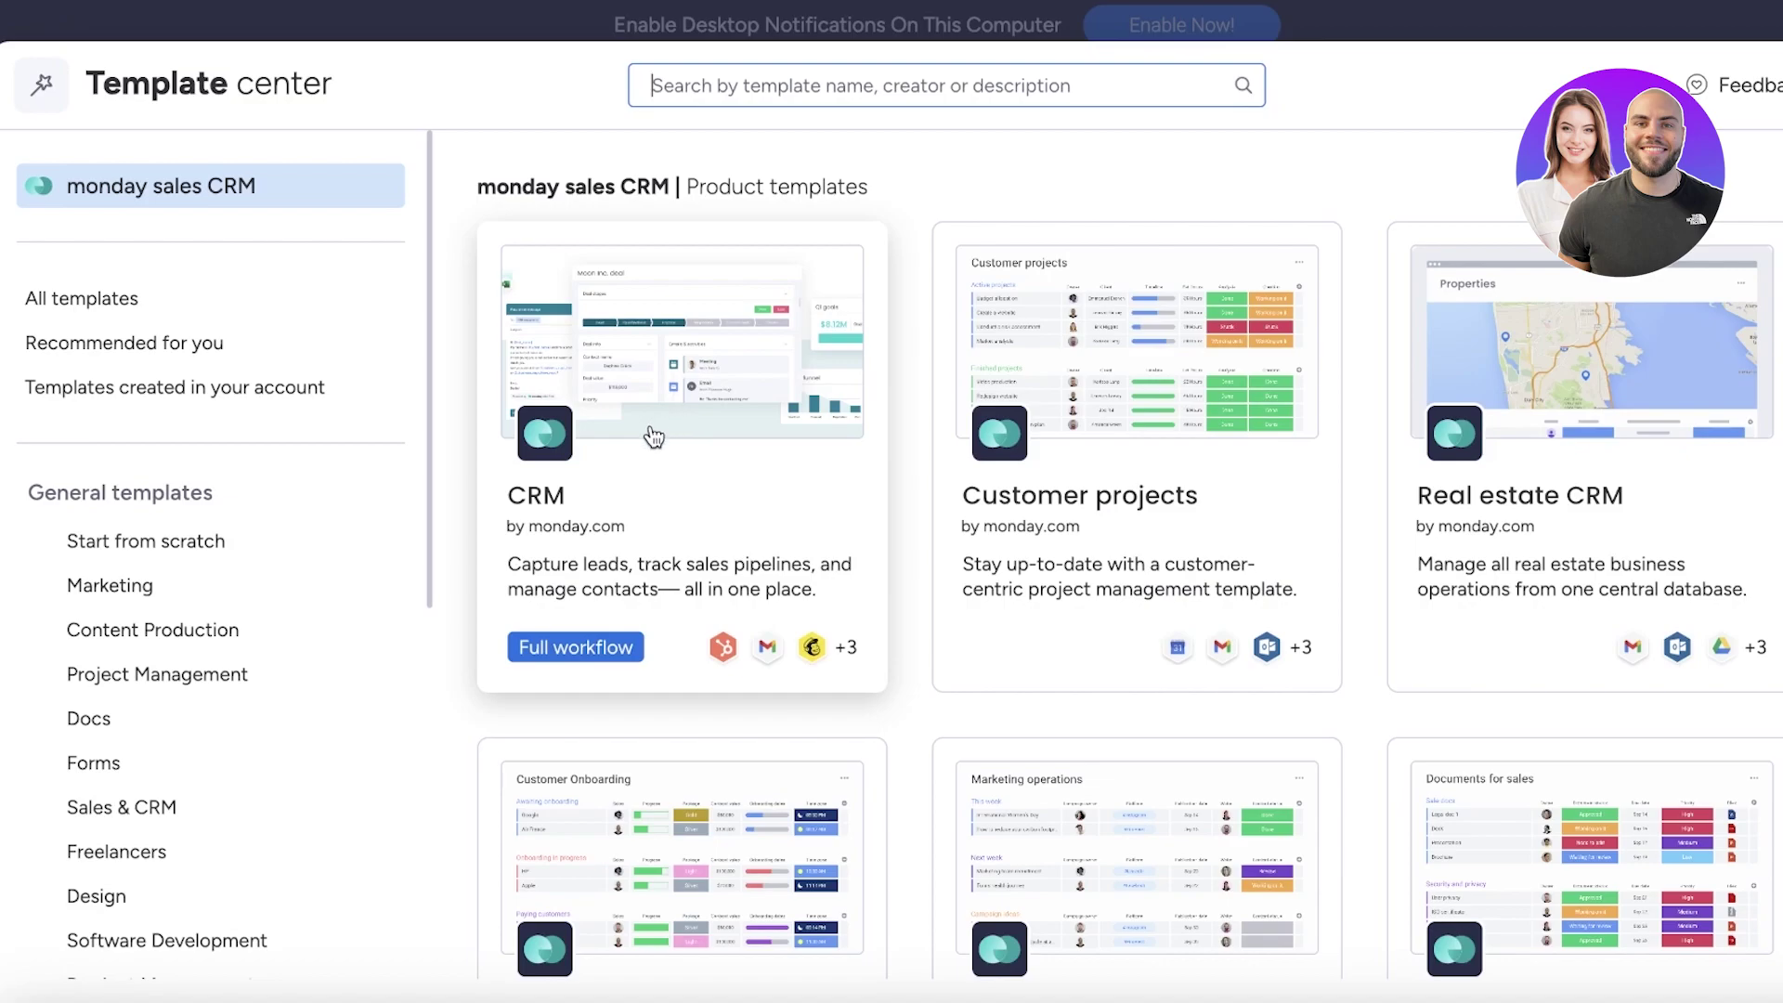
Use the CRM template from its details page to create its boards
left_click(651, 429)
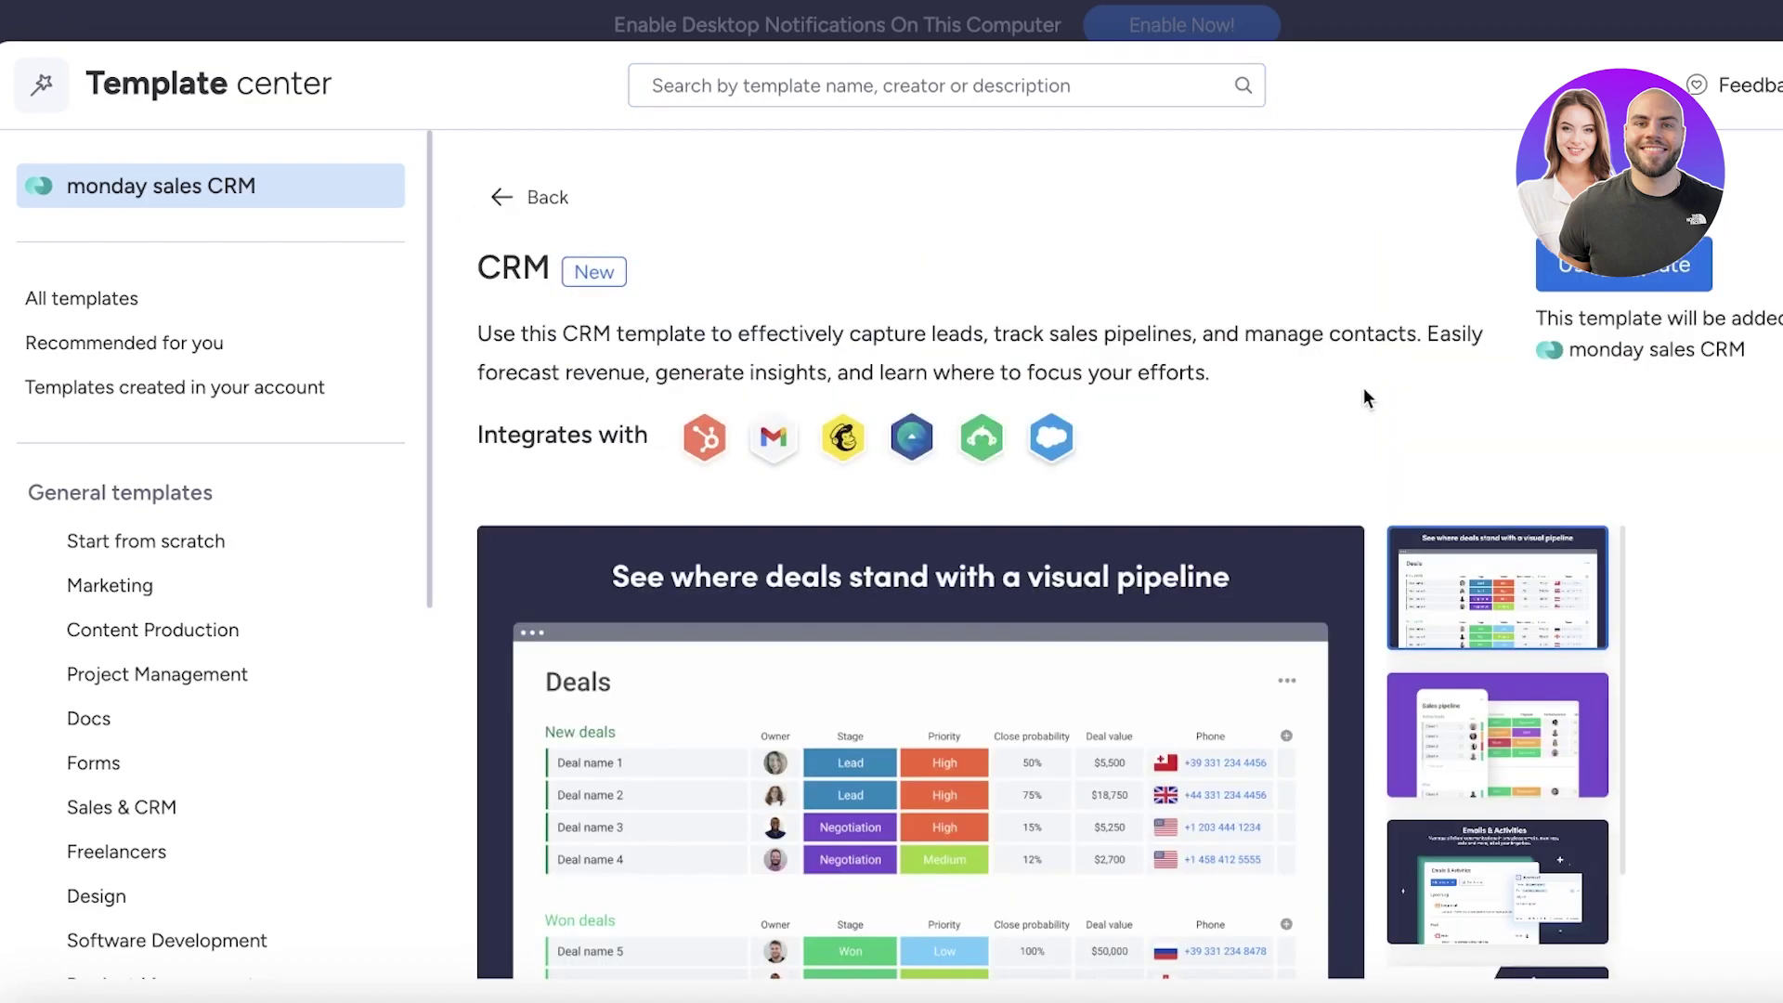
left_click(1618, 286)
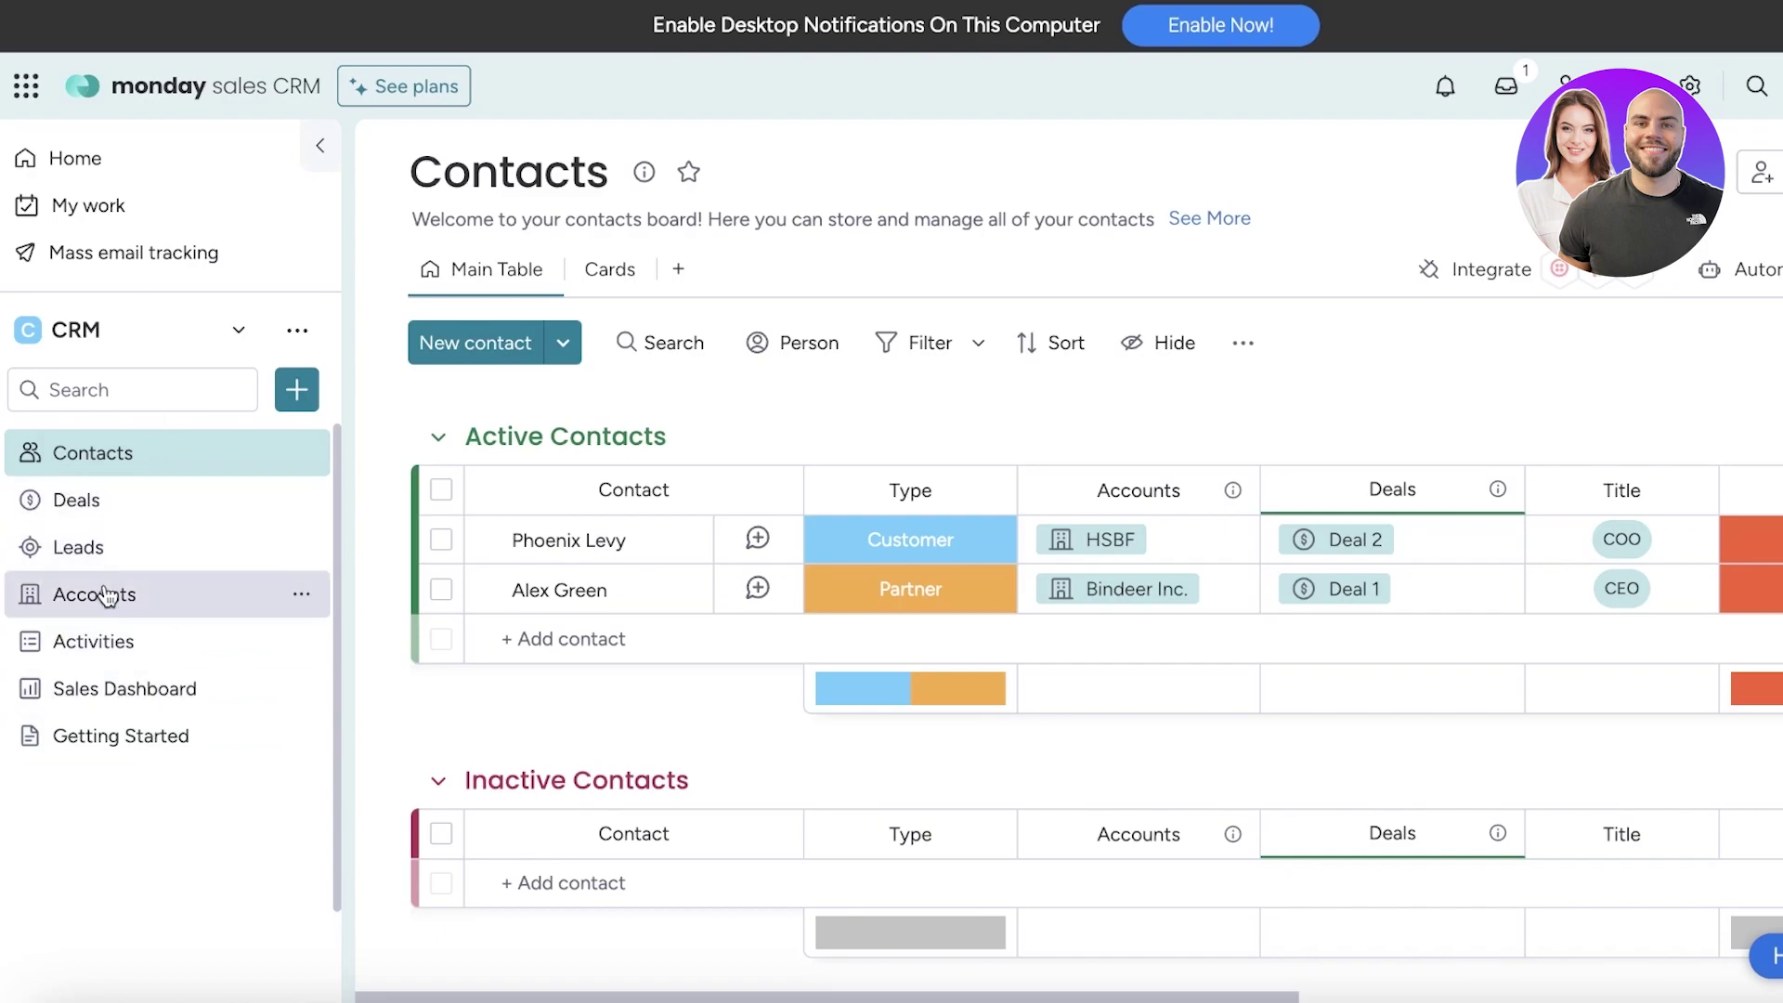
Delete the Getting Started doc and return to the Contacts board
left_click(130, 685)
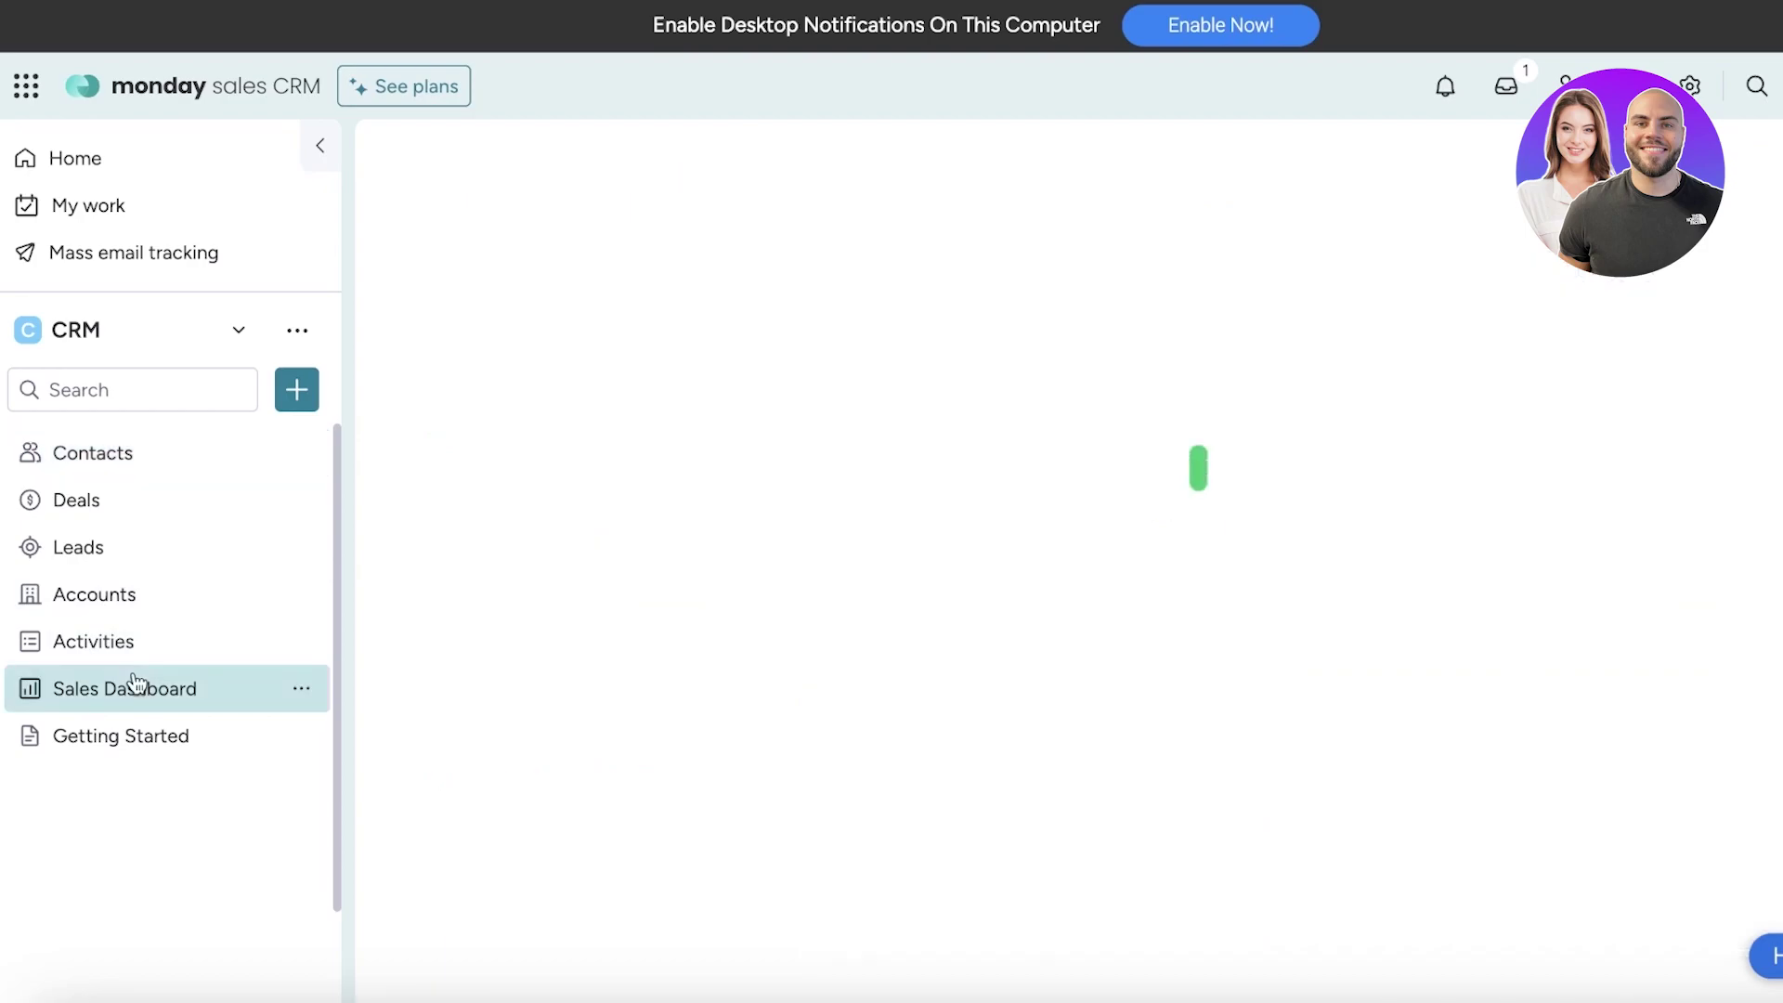
left_click(134, 743)
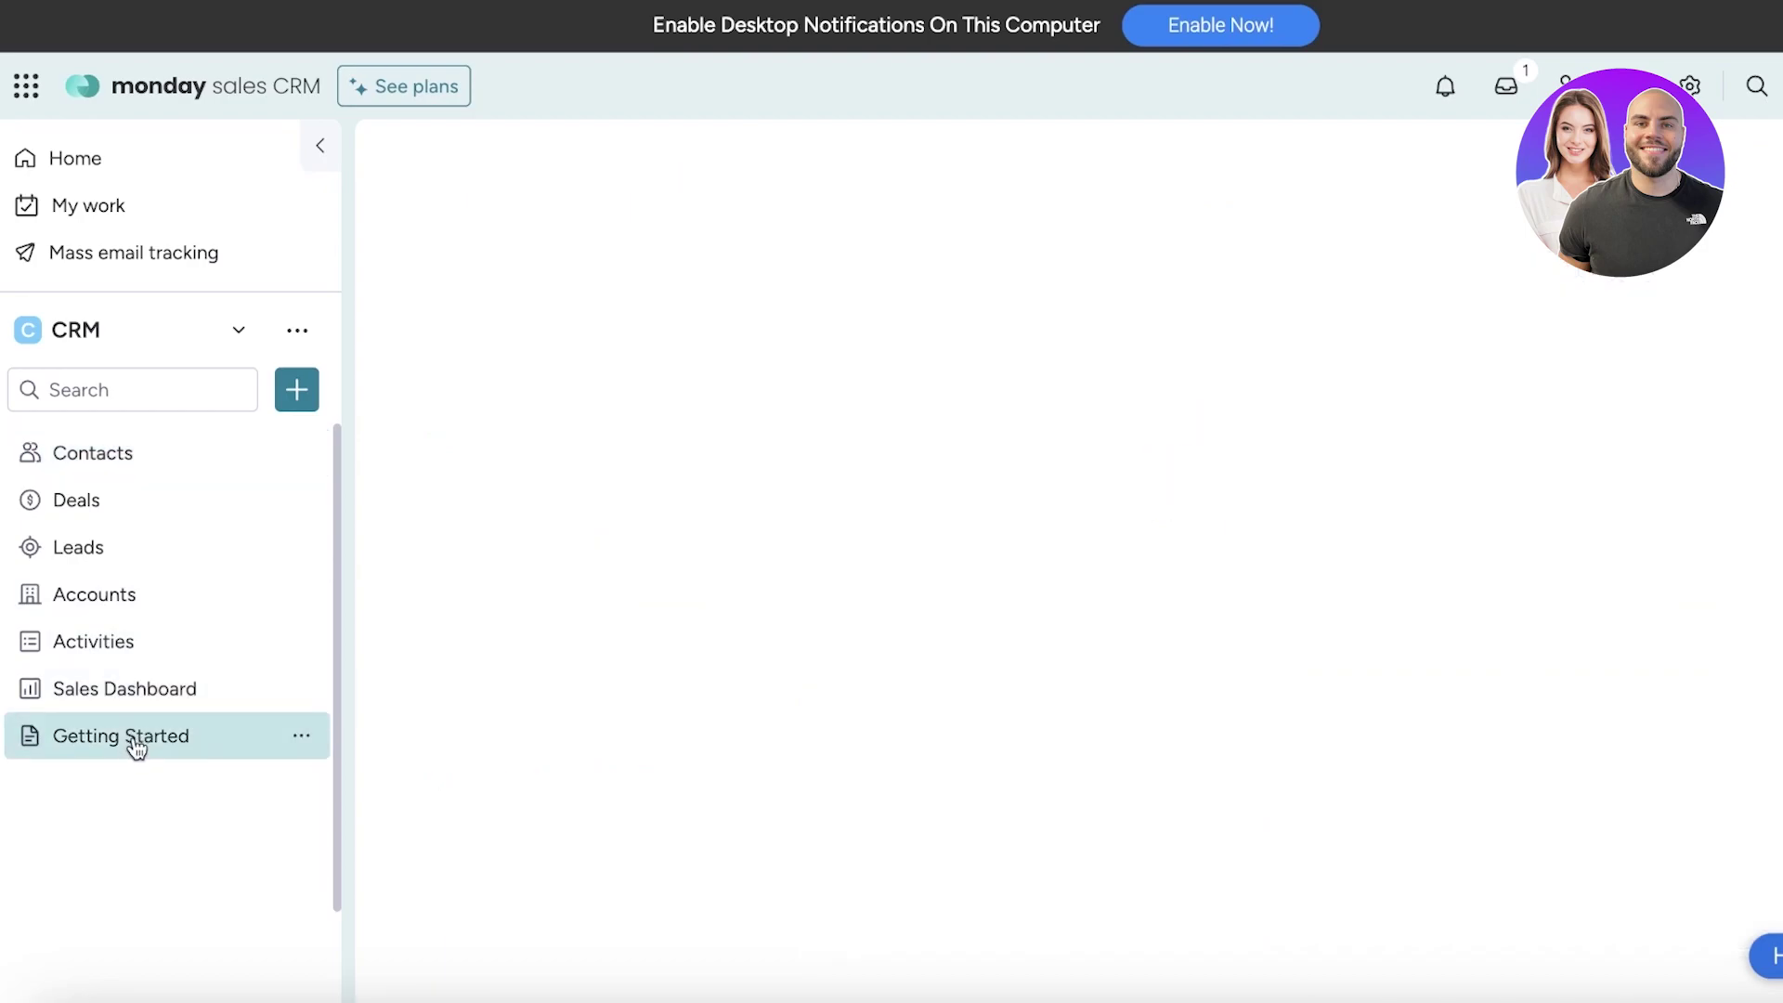
left_click(304, 737)
left_click(376, 910)
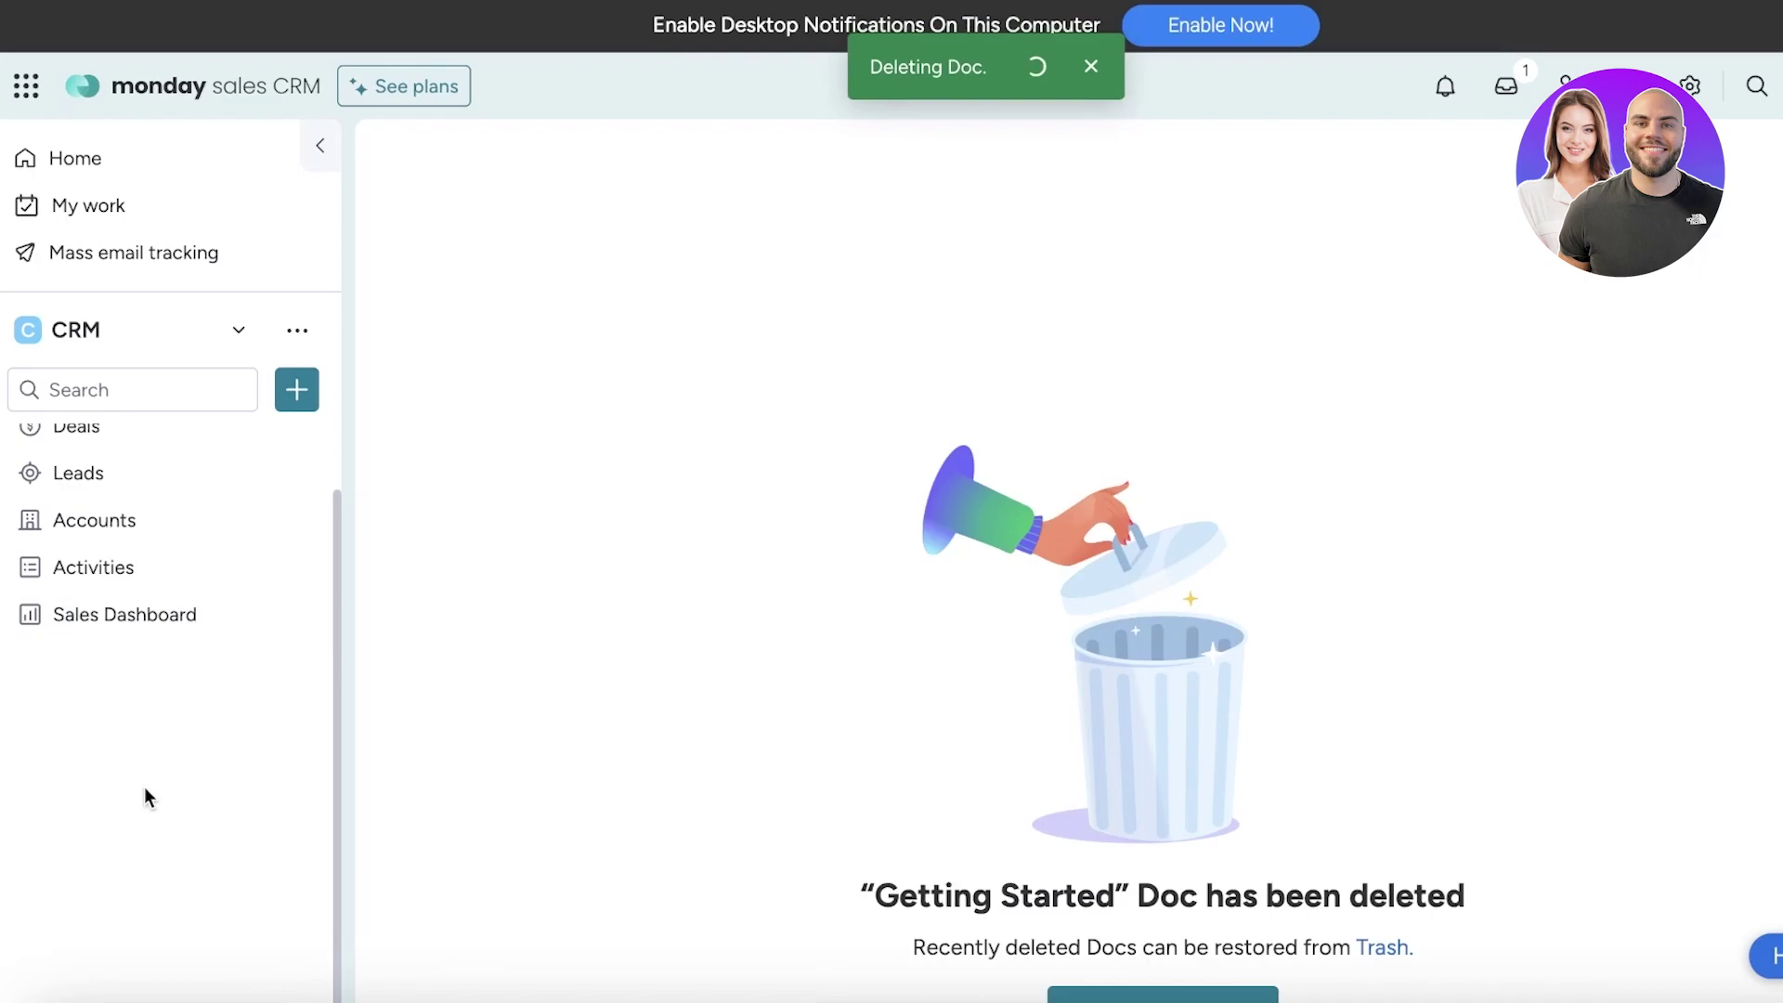
scroll(55, 497, "up", 2)
left_click(53, 472)
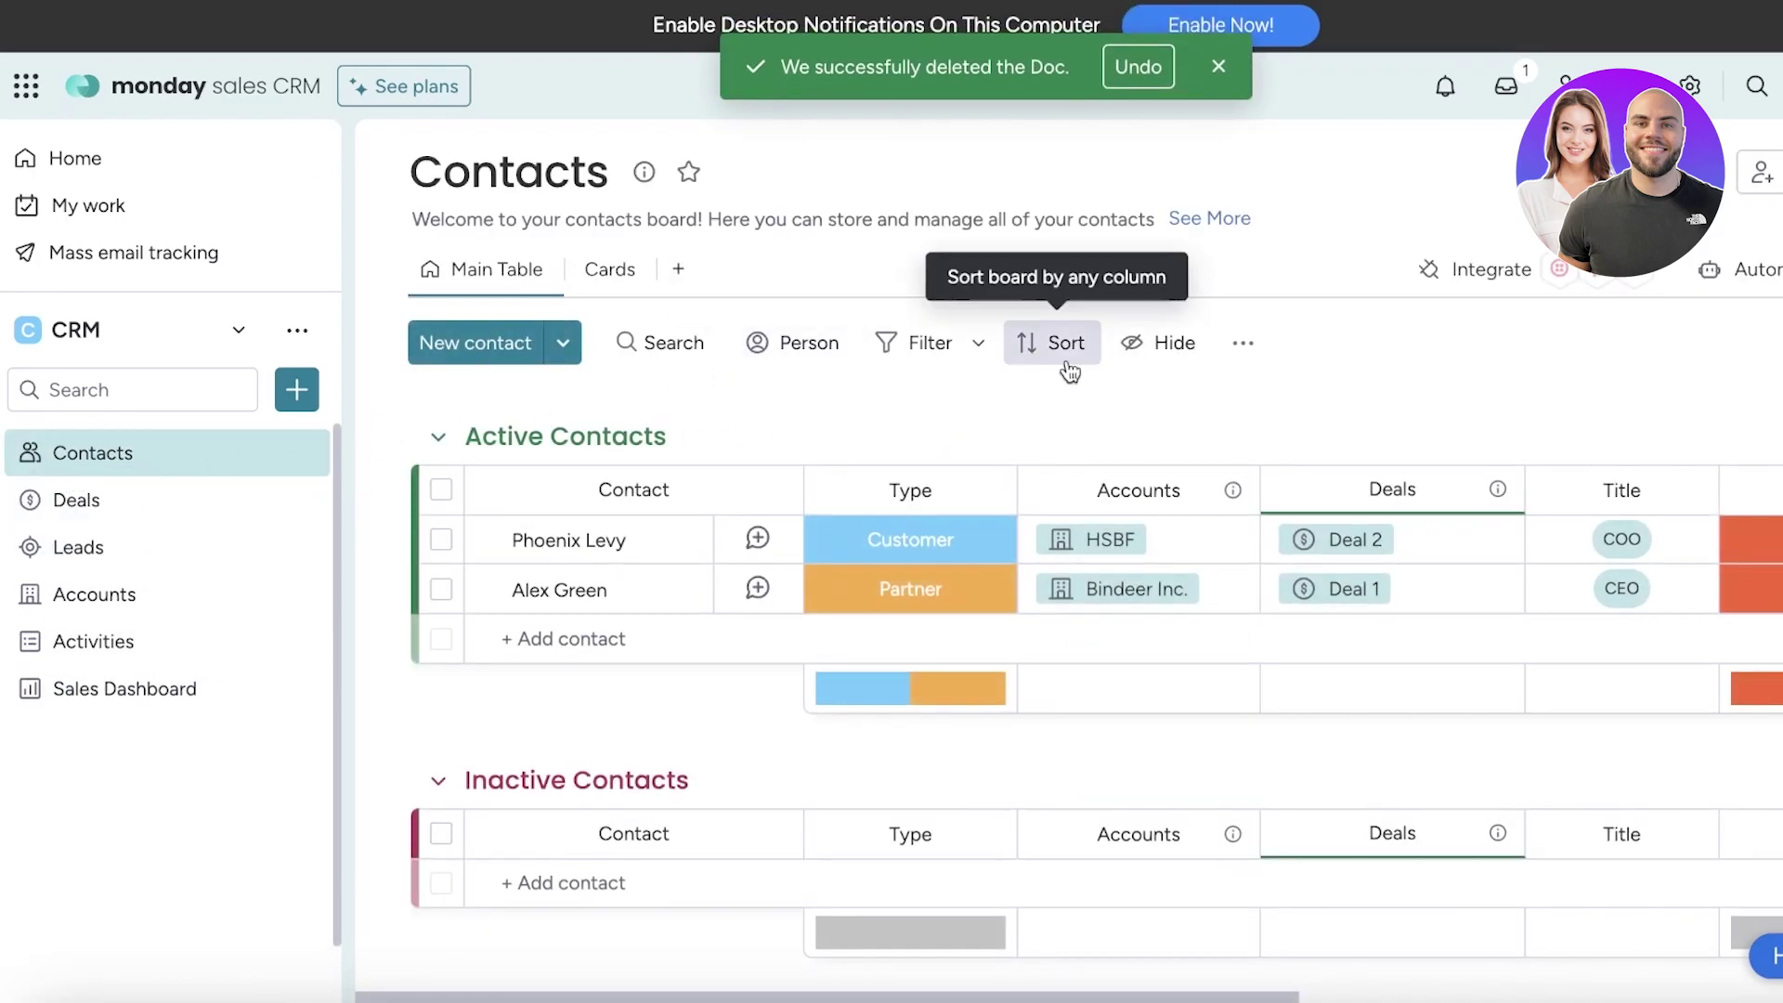
Collapse the Active and Inactive Contacts groups and add a purple group named Archived Contacts
left_click(1219, 67)
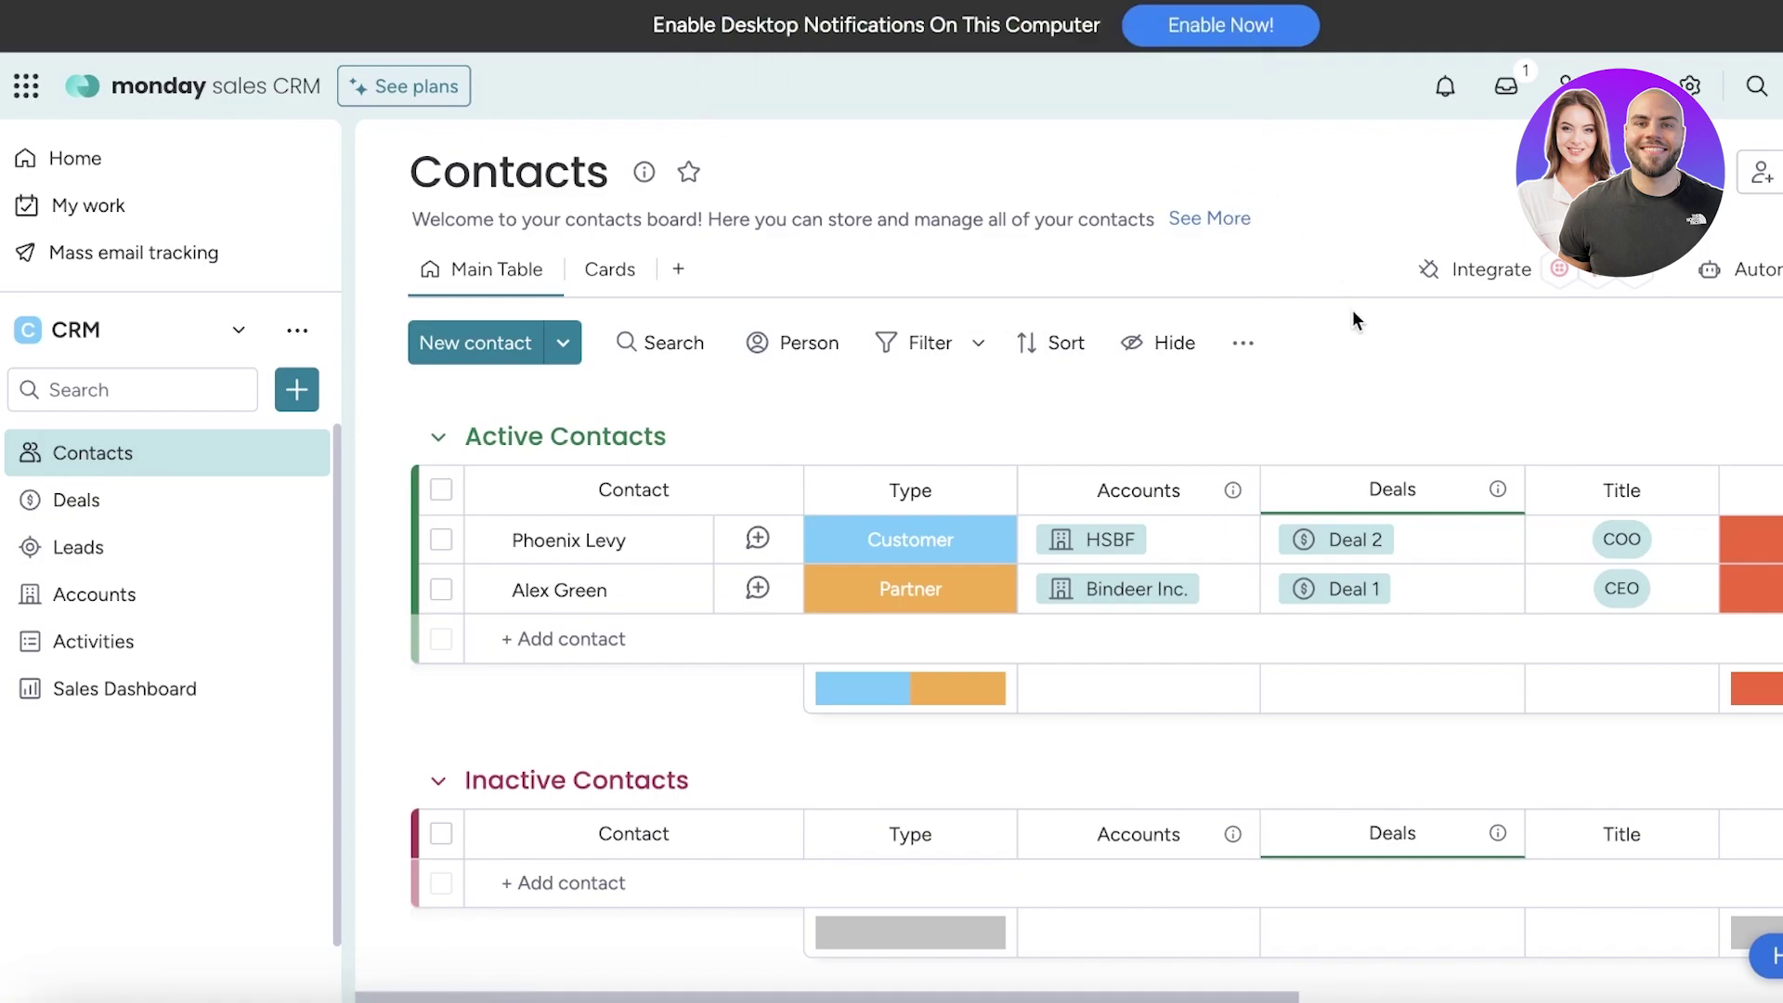
left_click(438, 436)
left_click(438, 561)
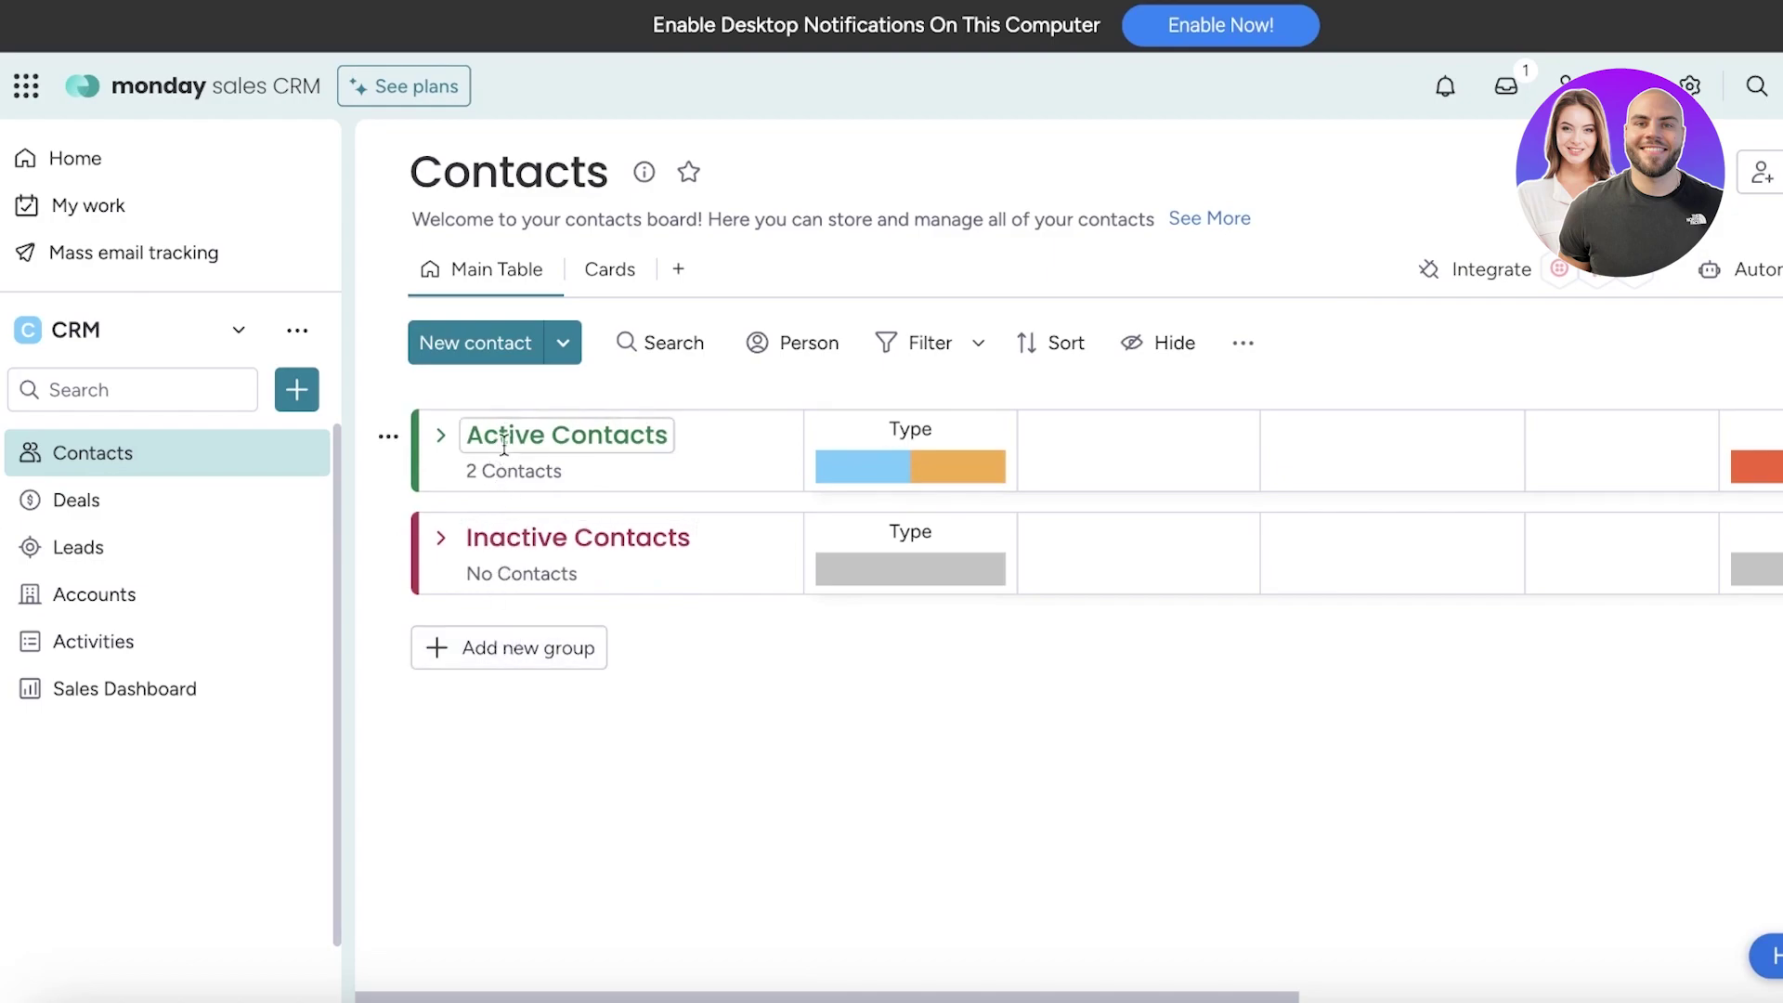
left_click(485, 645)
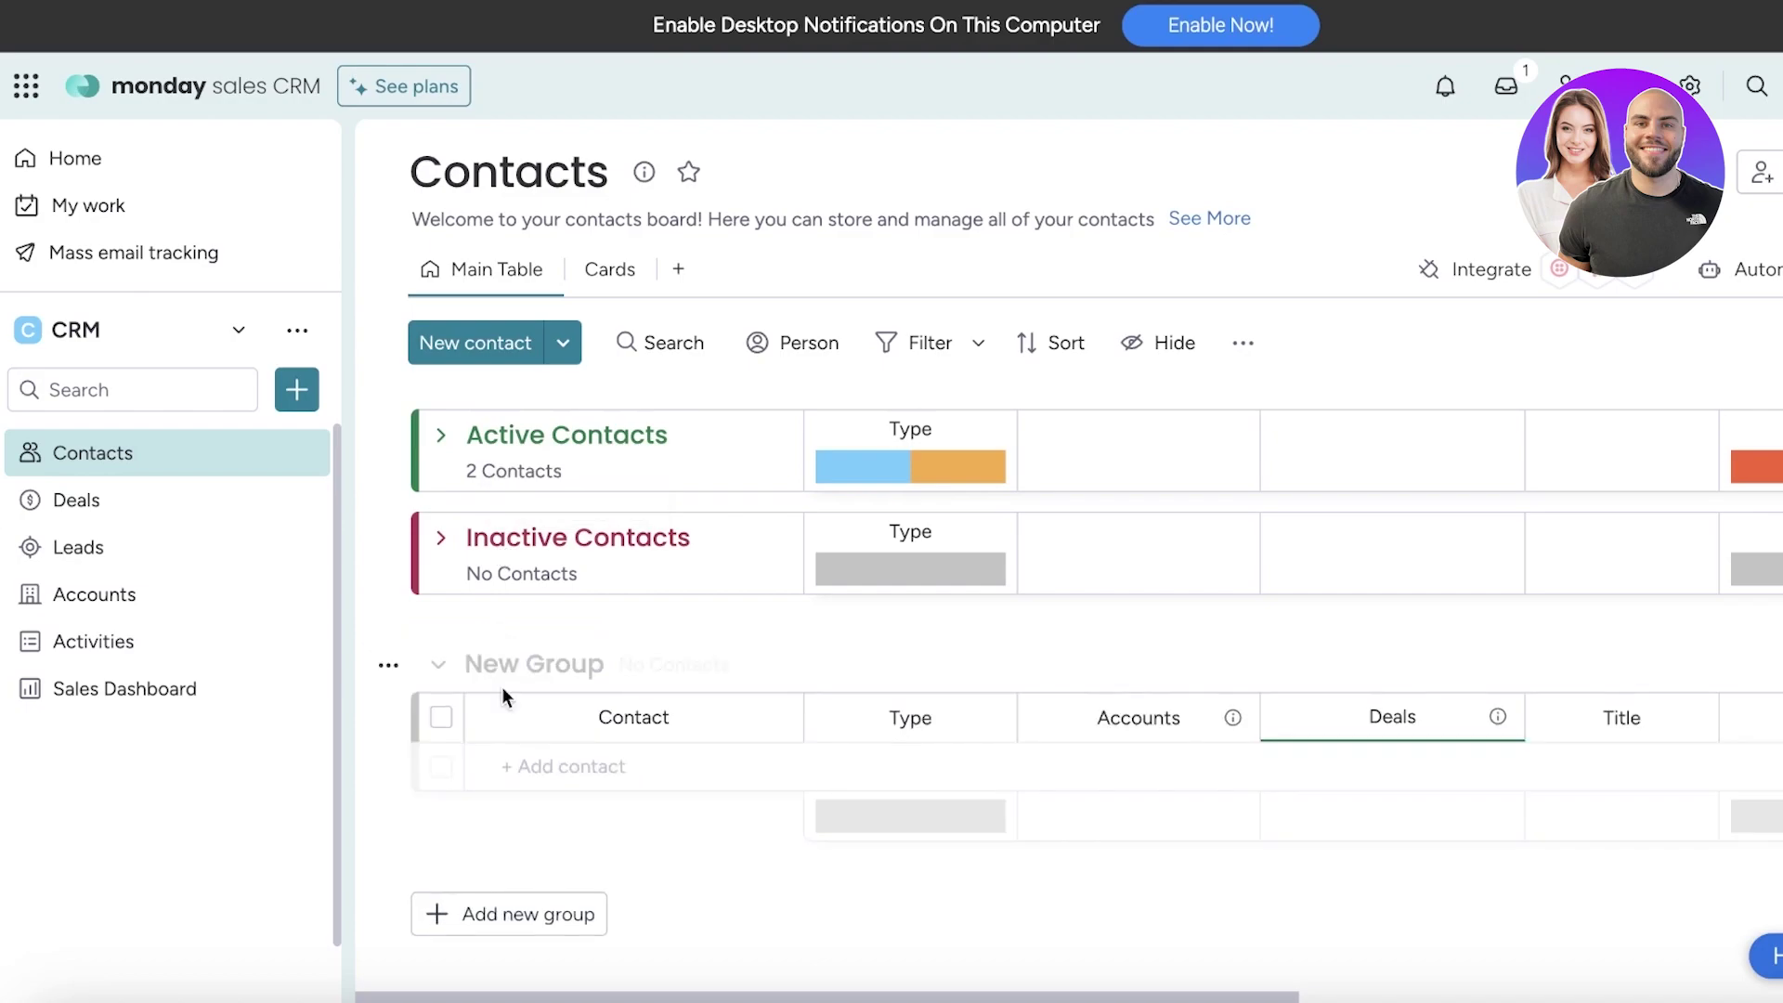
key("BackSpace")
key("ctrl+a")
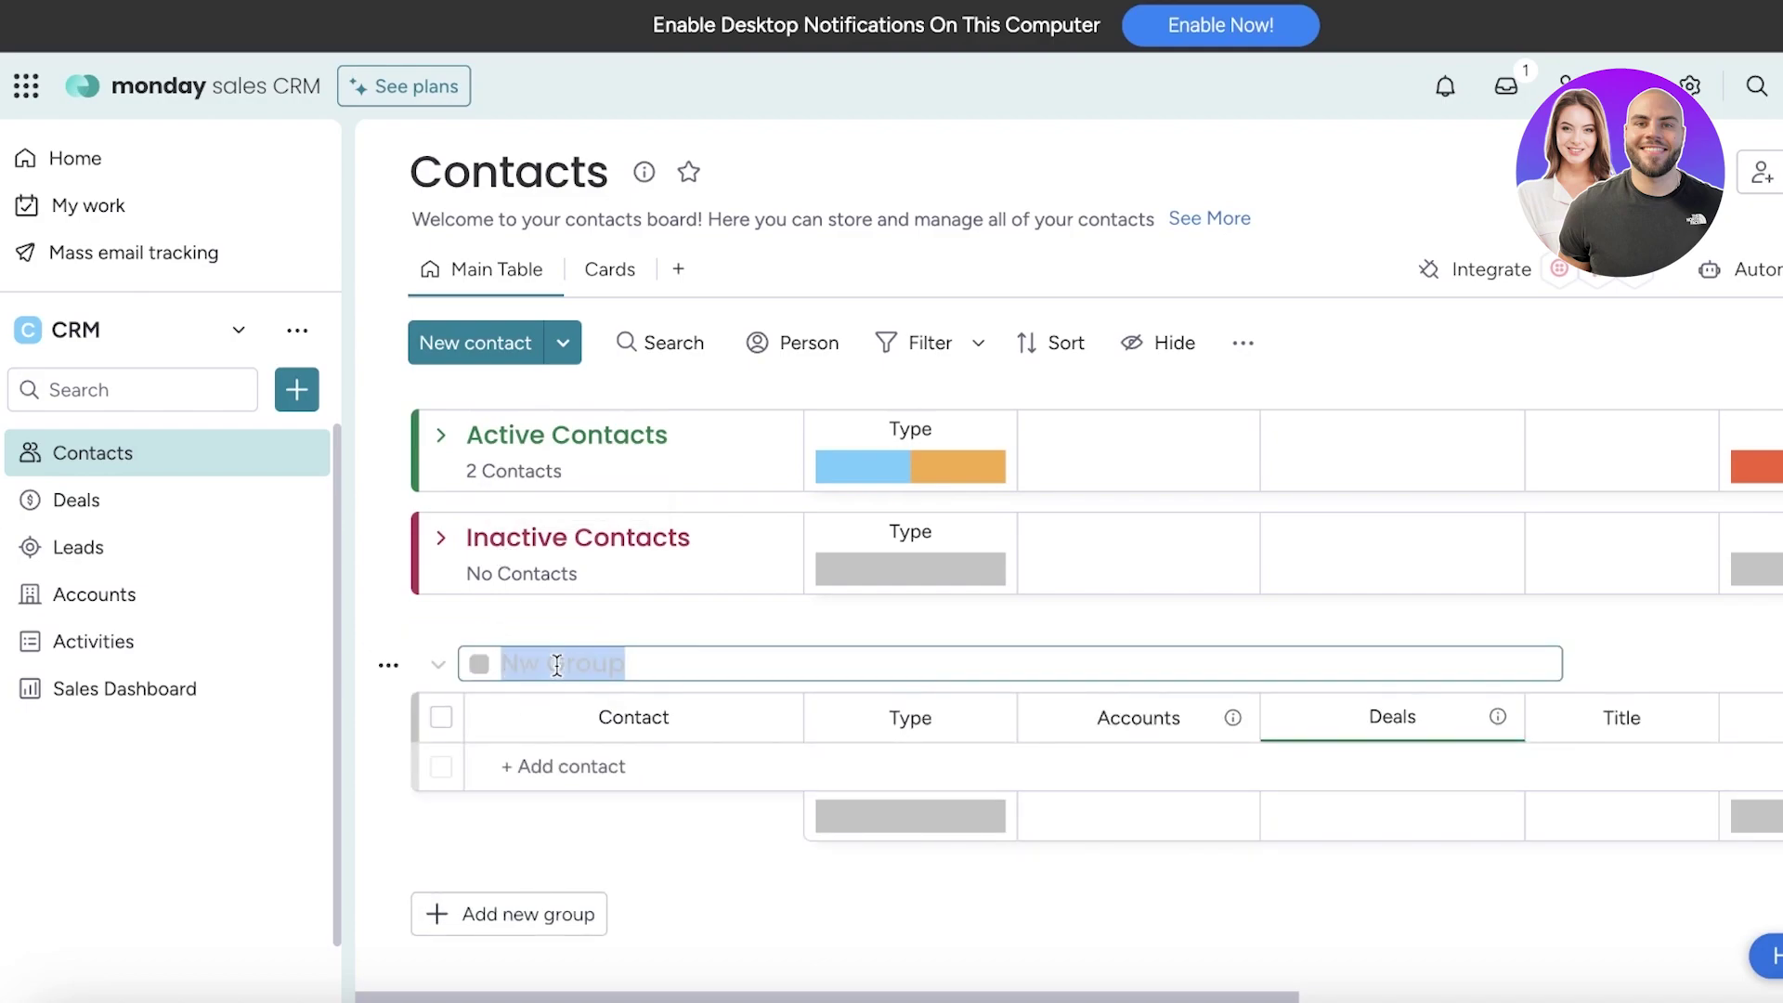
type("Archived Contacts")
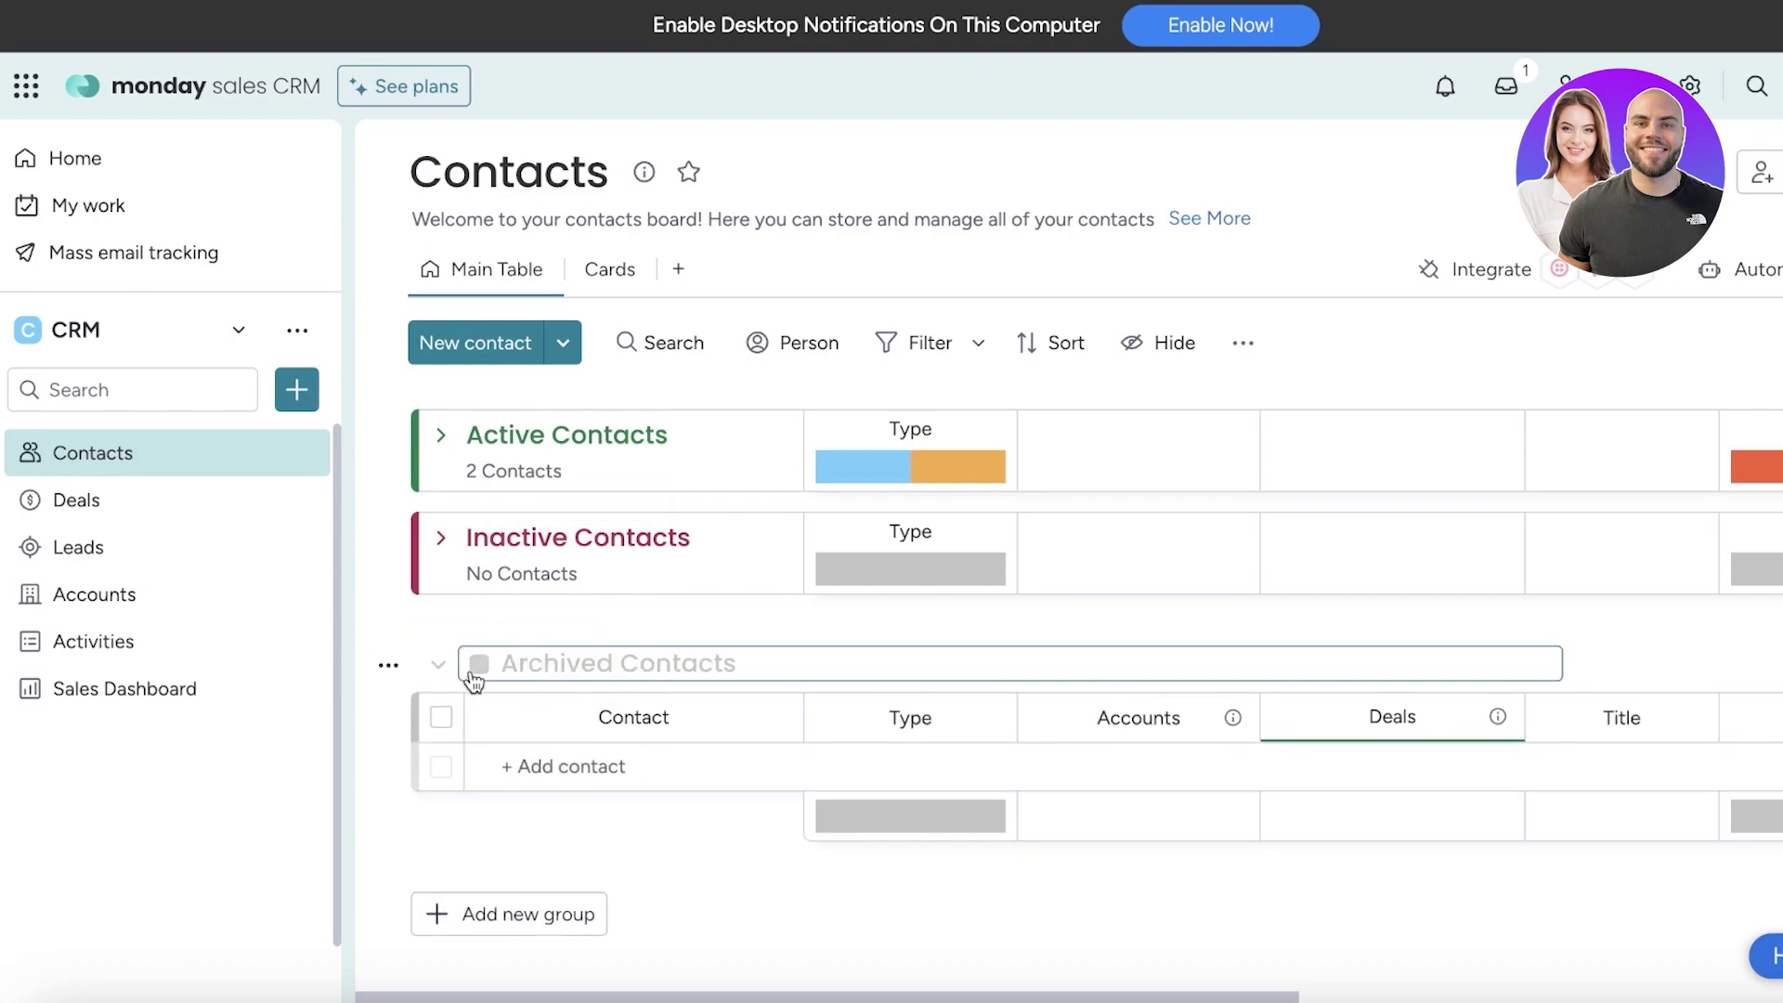
left_click(477, 665)
left_click(529, 761)
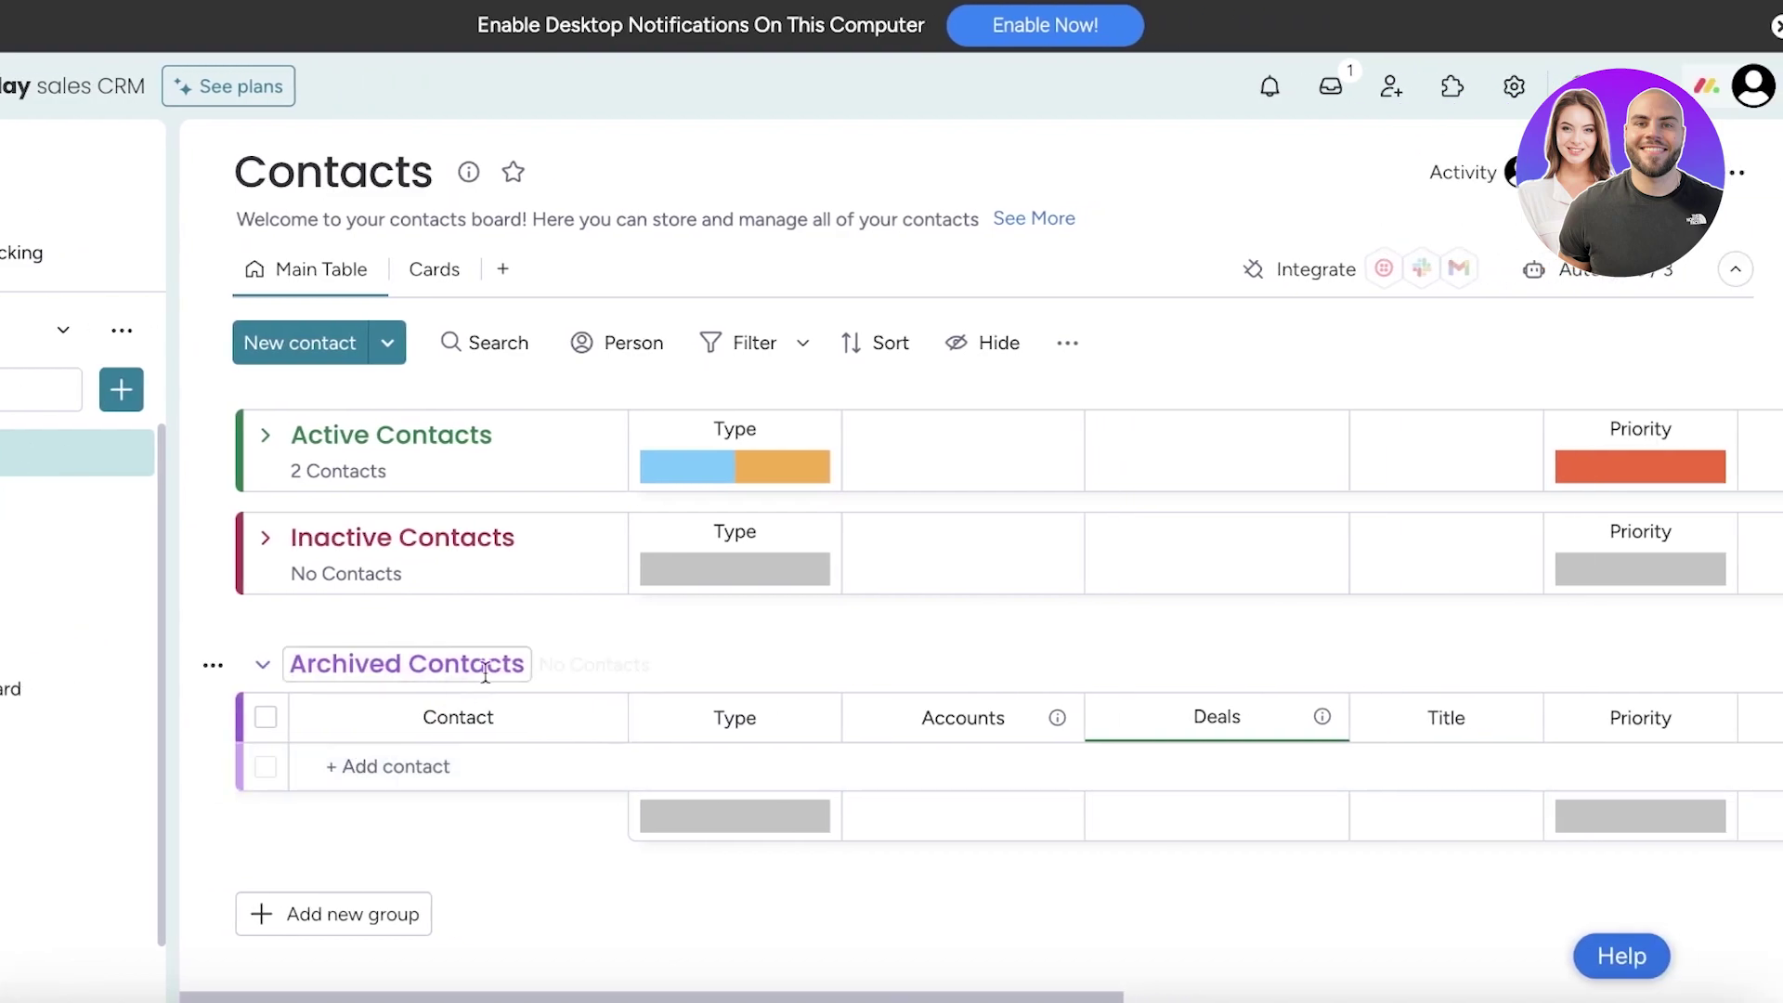
Cancel adding a contact to Archived Contacts and expand the Active Contacts group
left_click(640, 771)
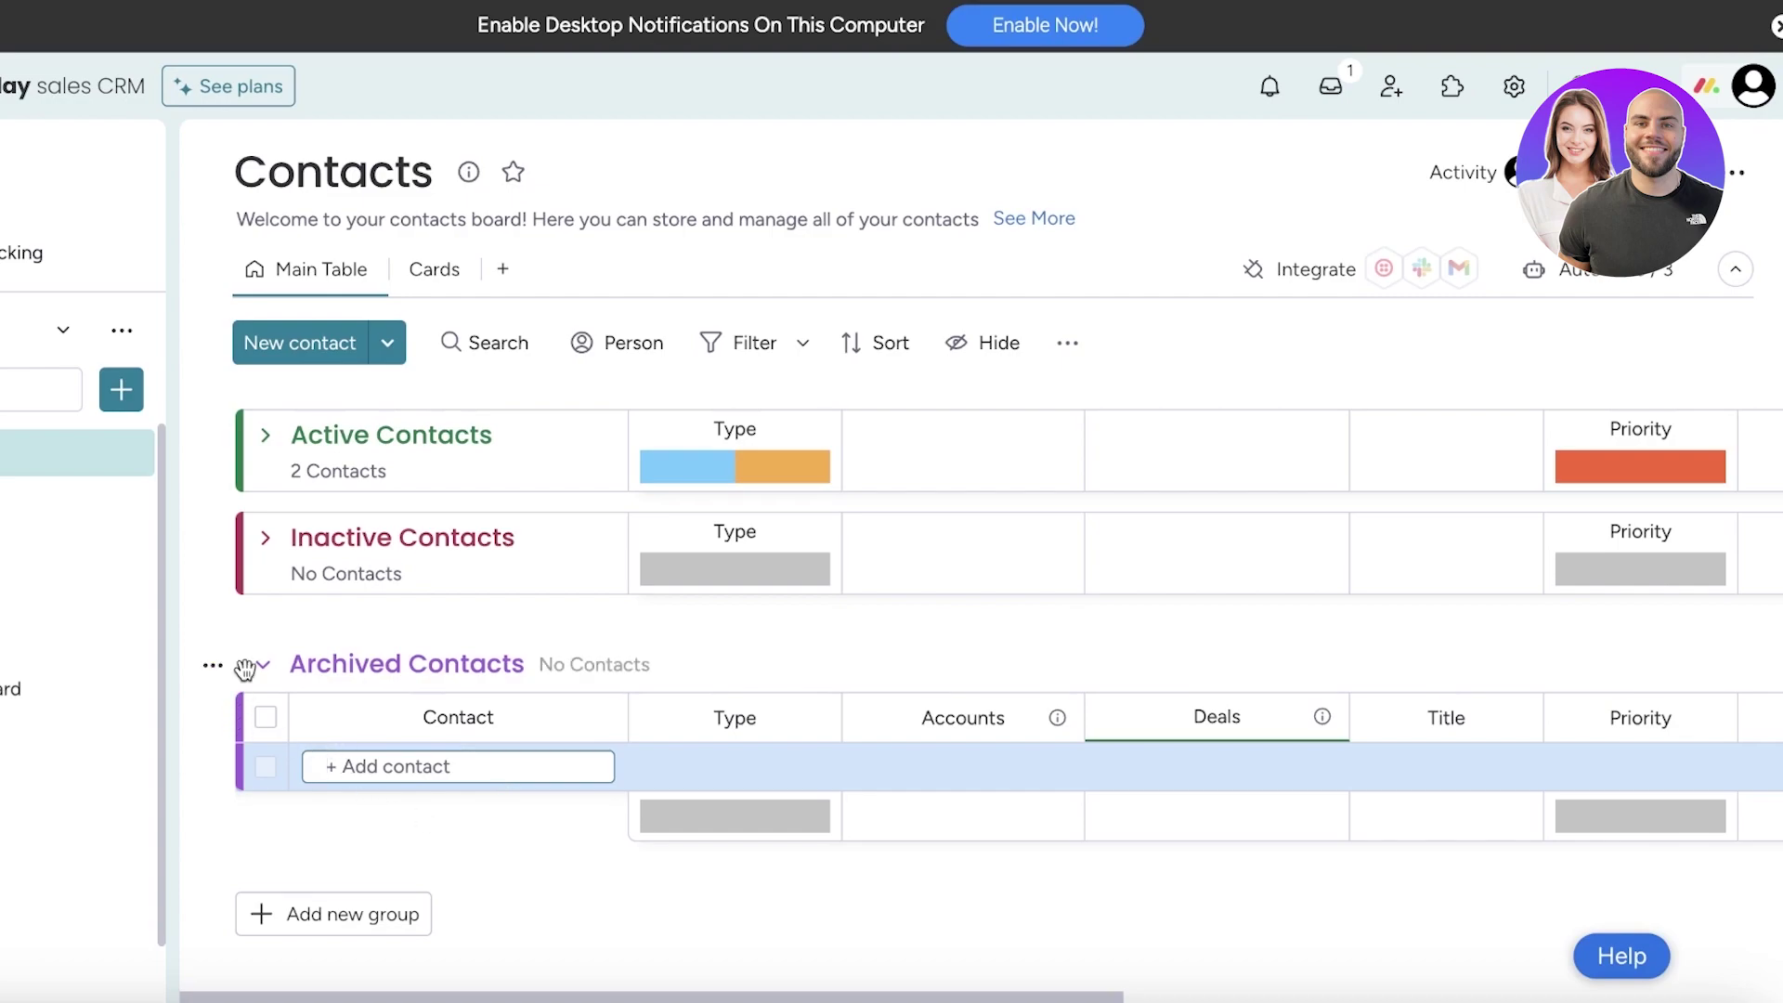
key("Escape")
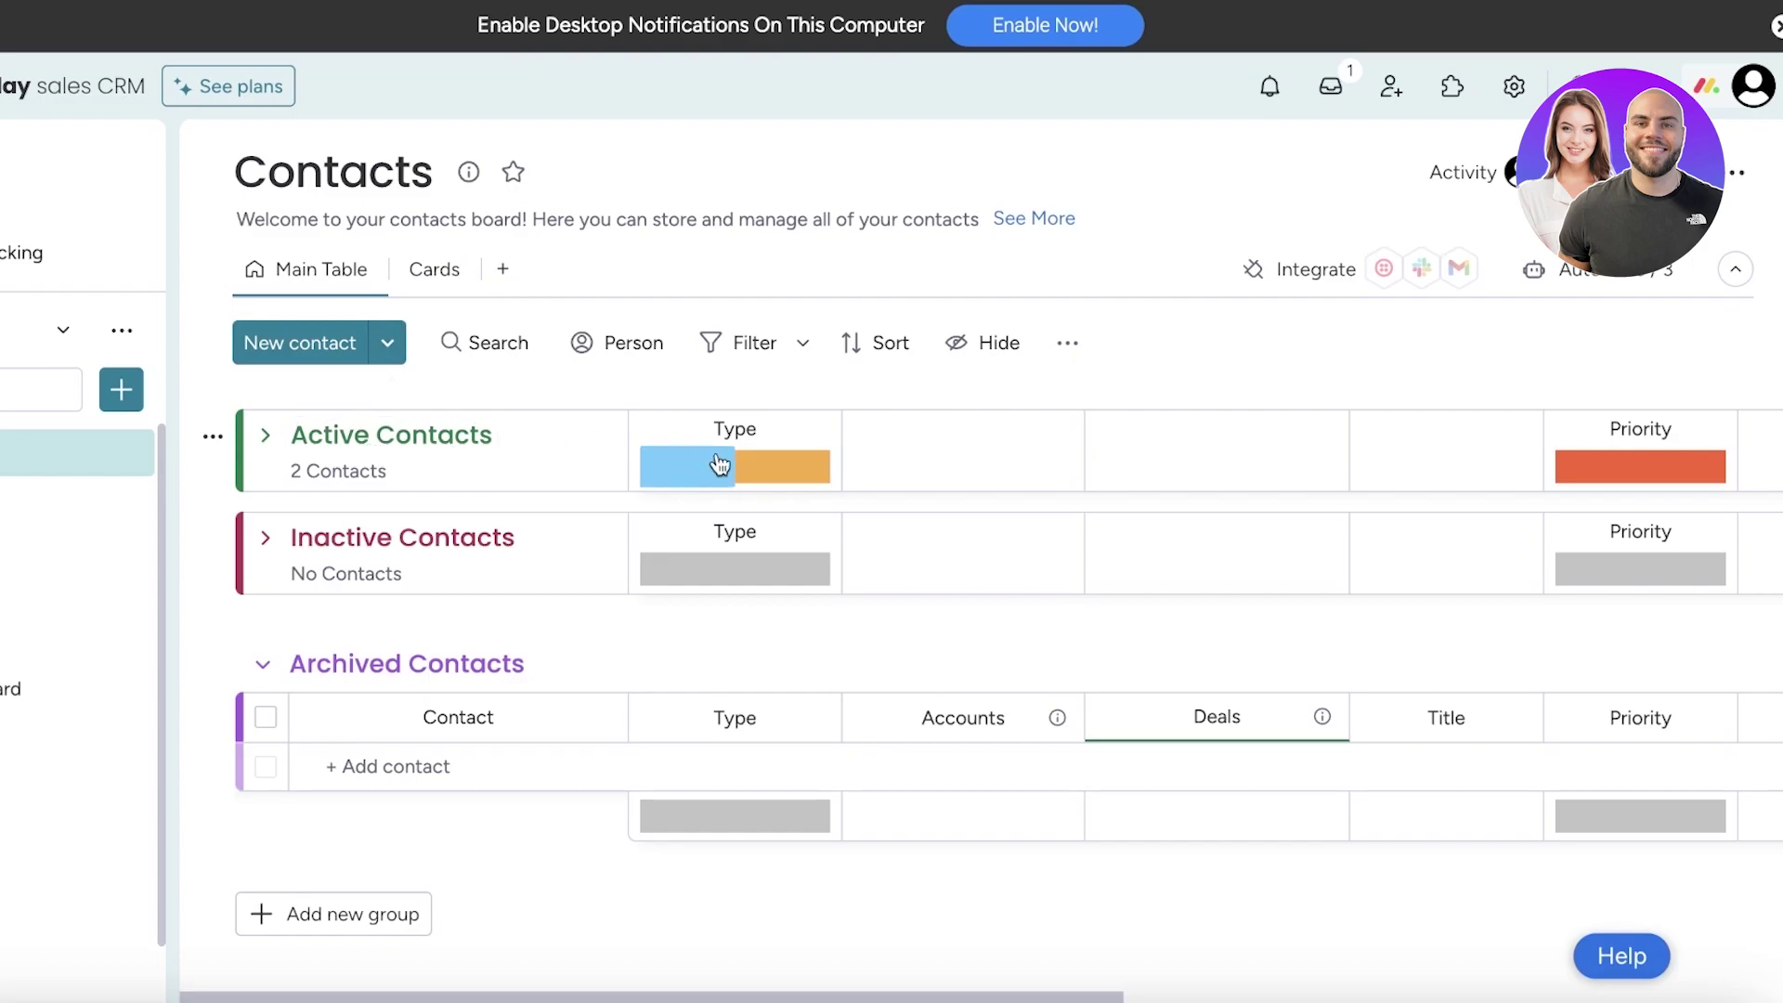
left_click(267, 436)
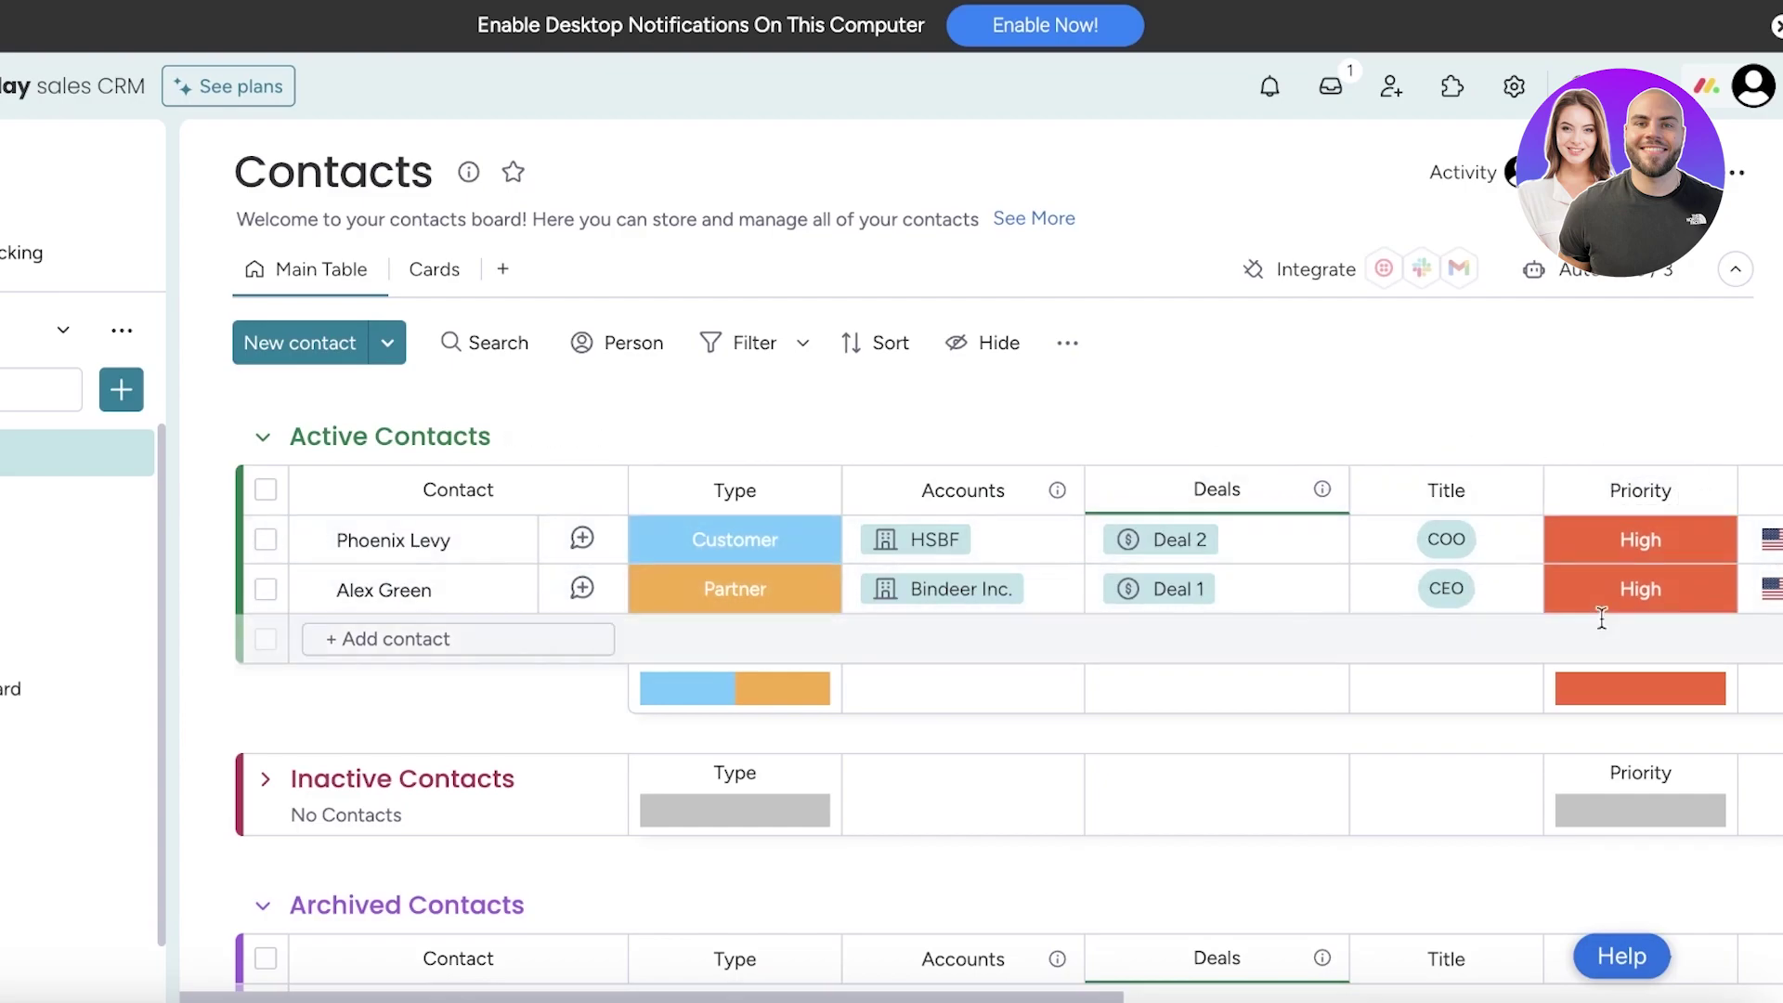
Add a Phone column to the contacts table and name it Alternate Number
scroll(1040, 591, "right", 10)
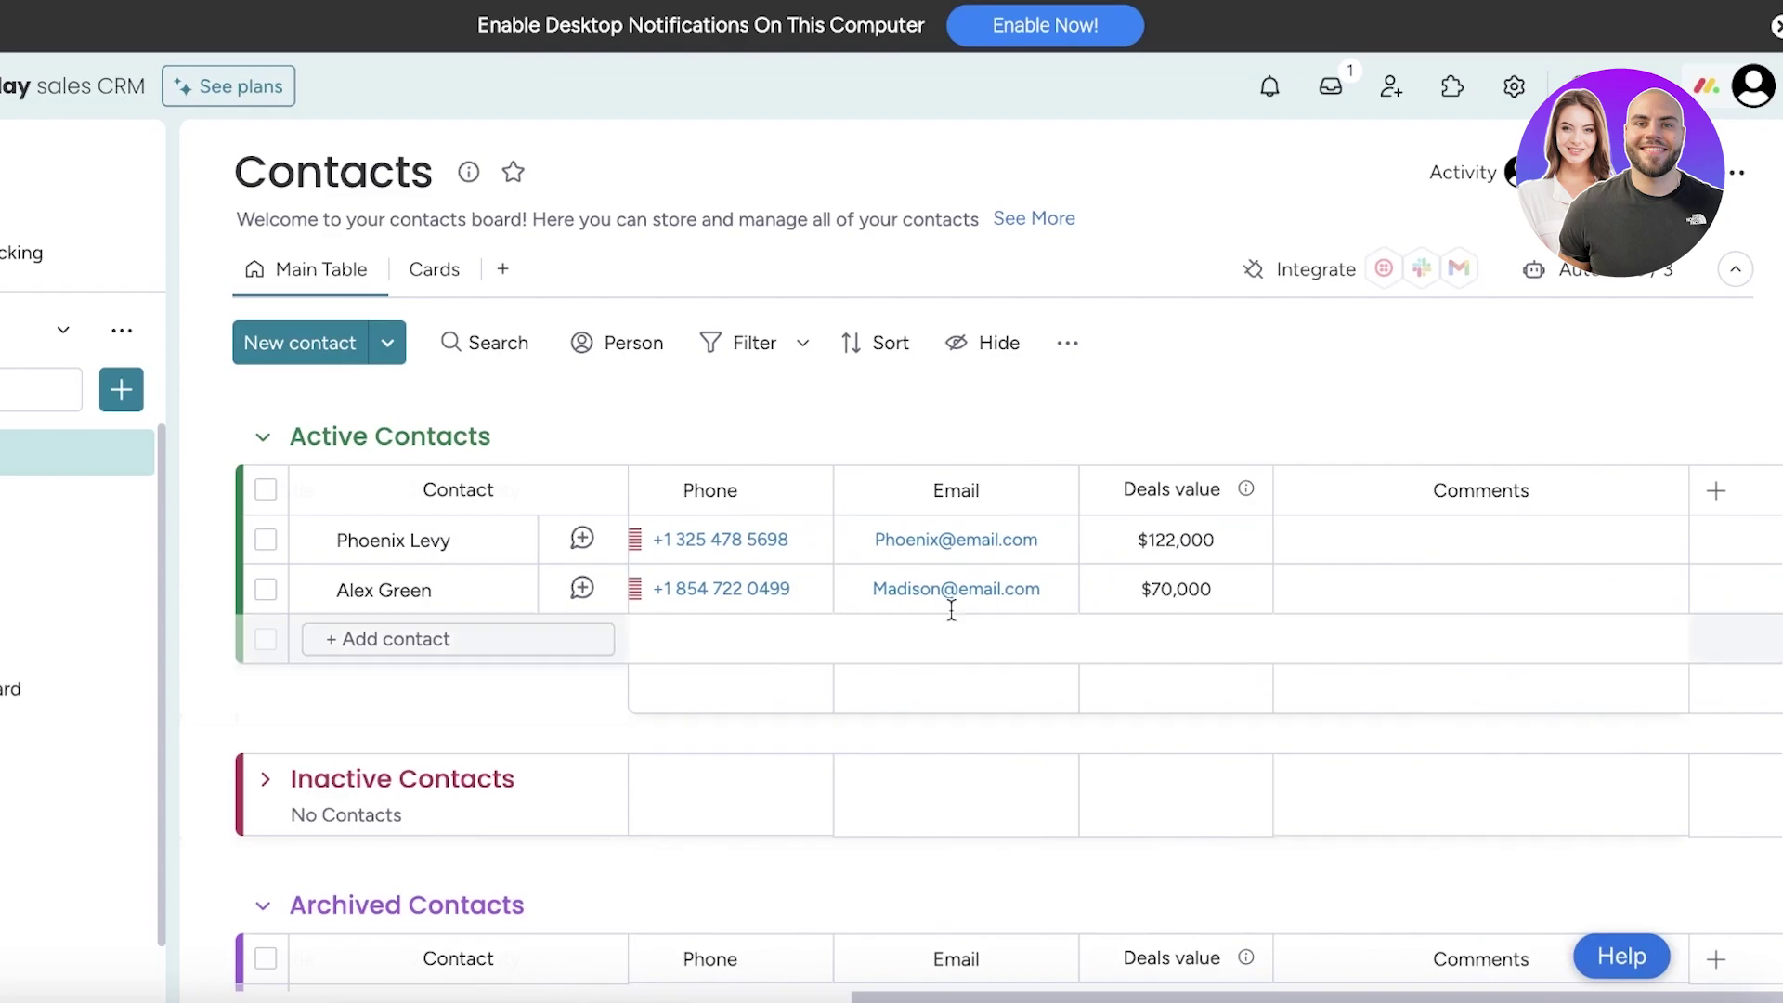
left_click(1711, 492)
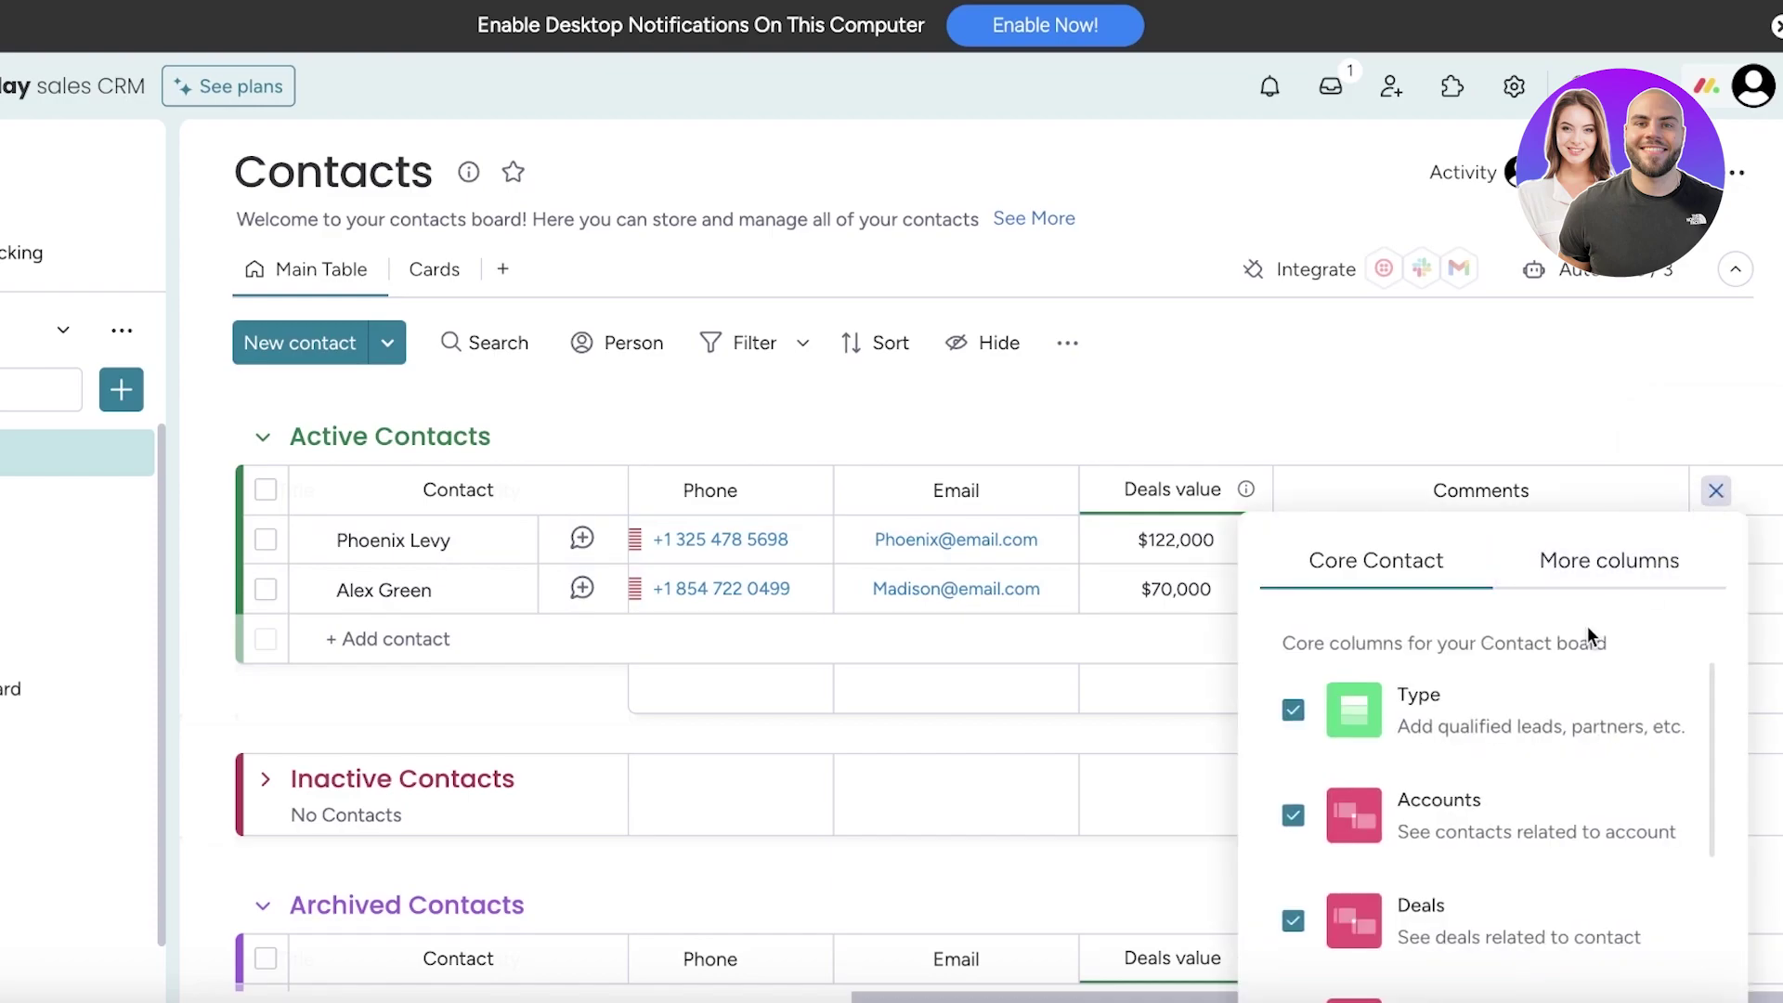
left_click(1549, 566)
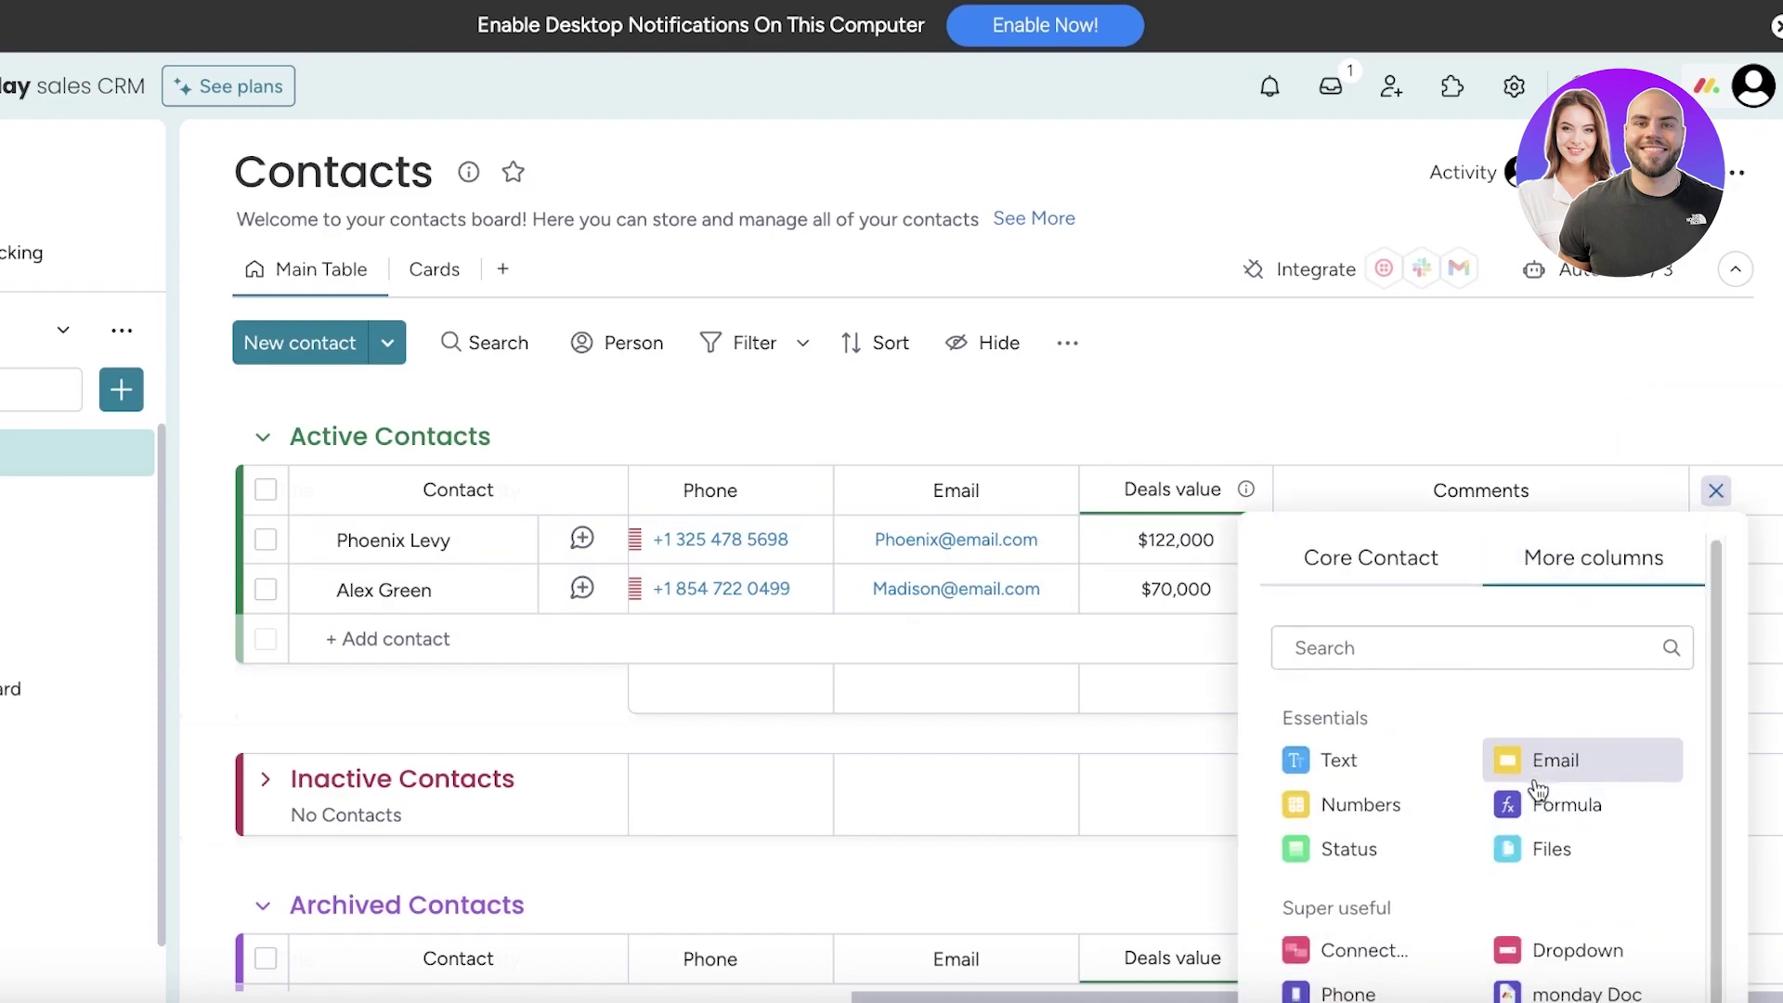
scroll(1423, 740, "down", 1)
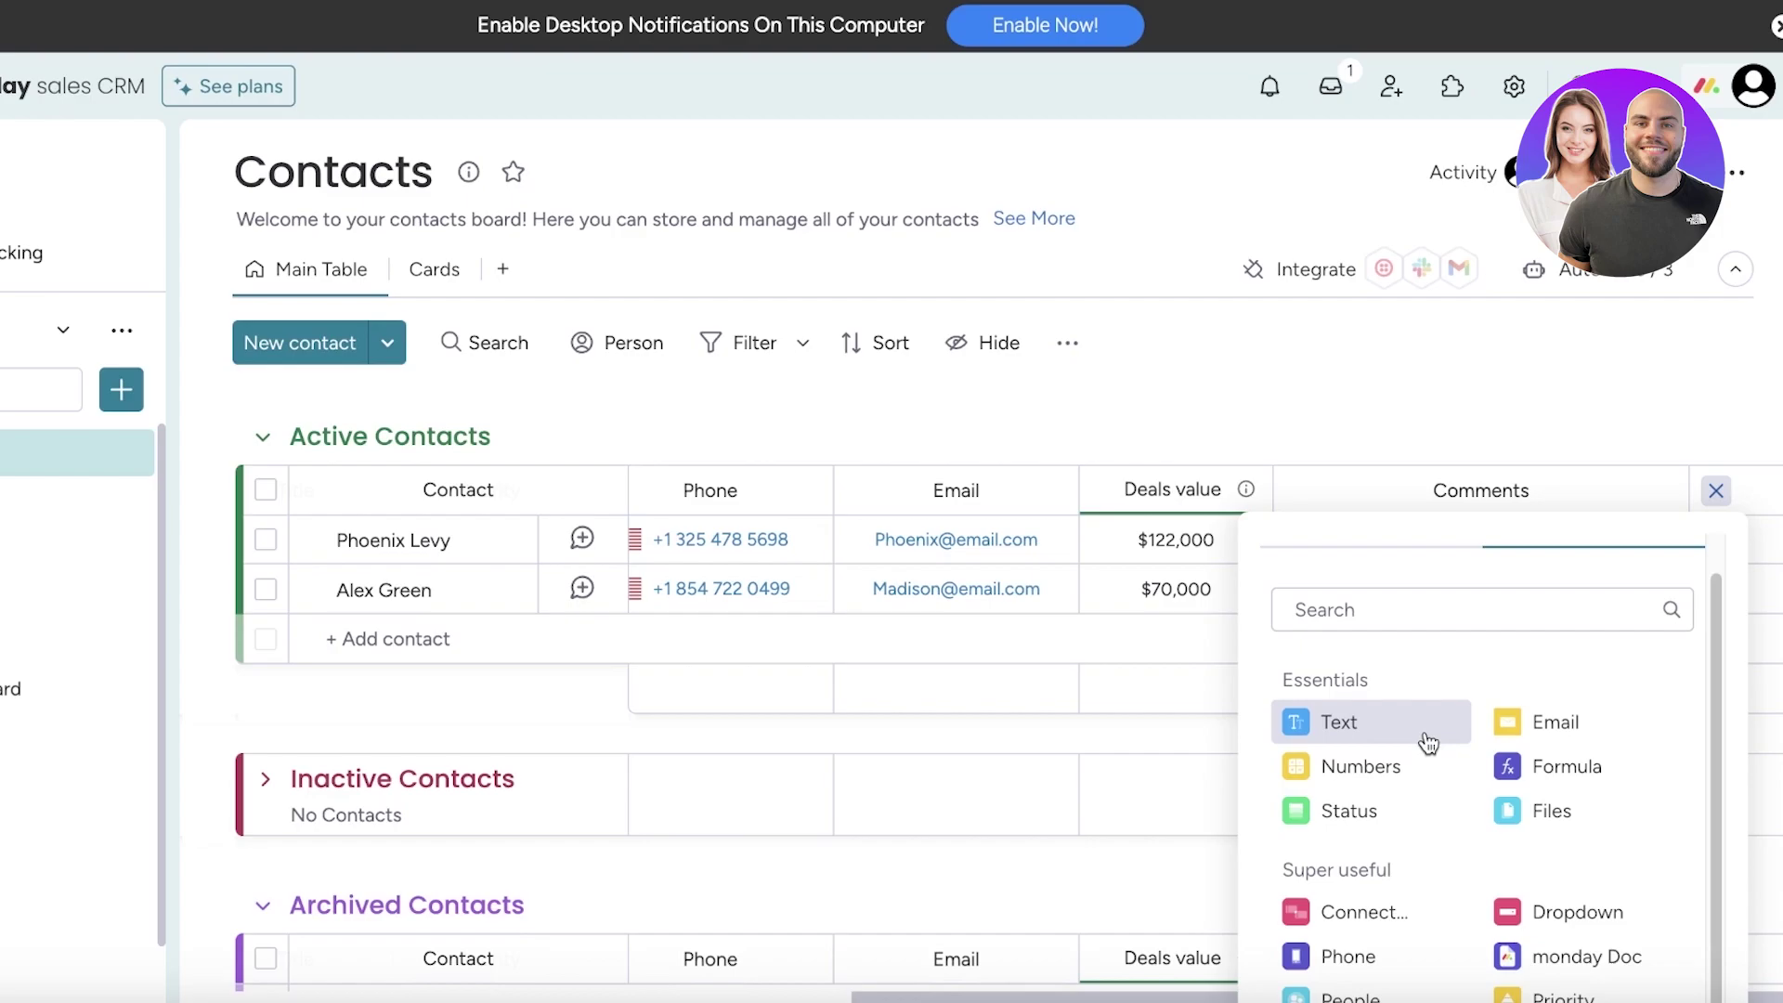
scroll(1427, 743, "down", 1)
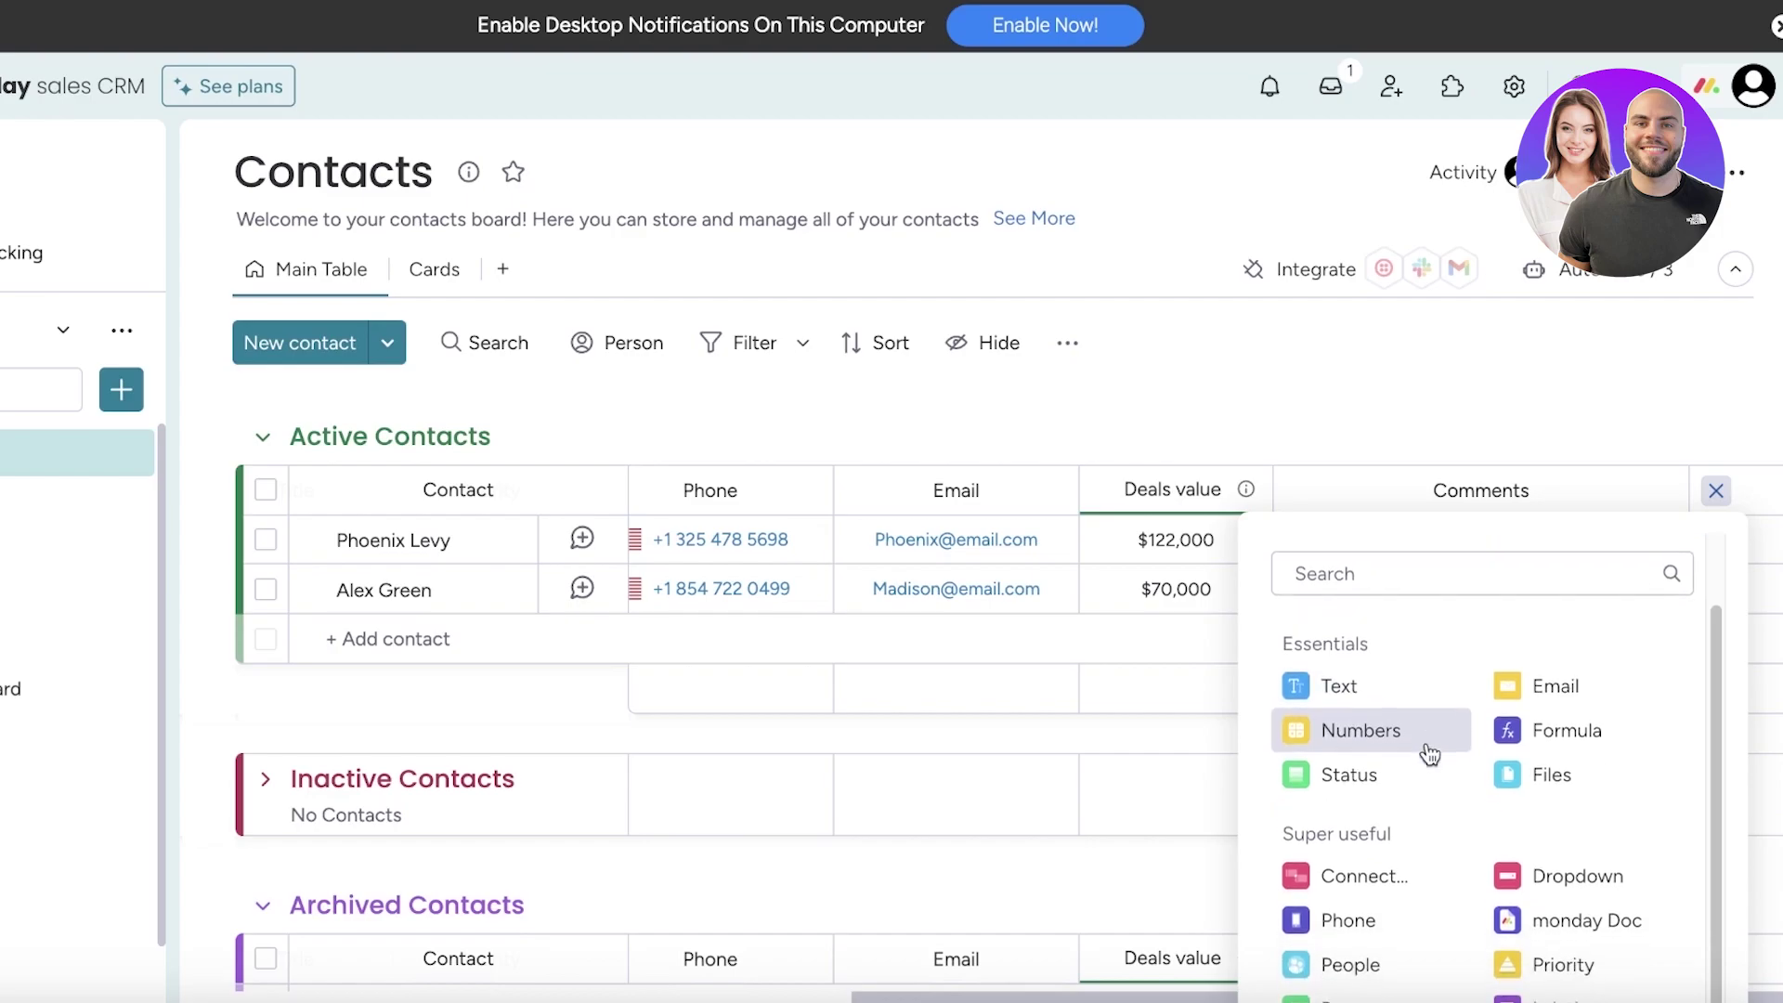
left_click(1421, 926)
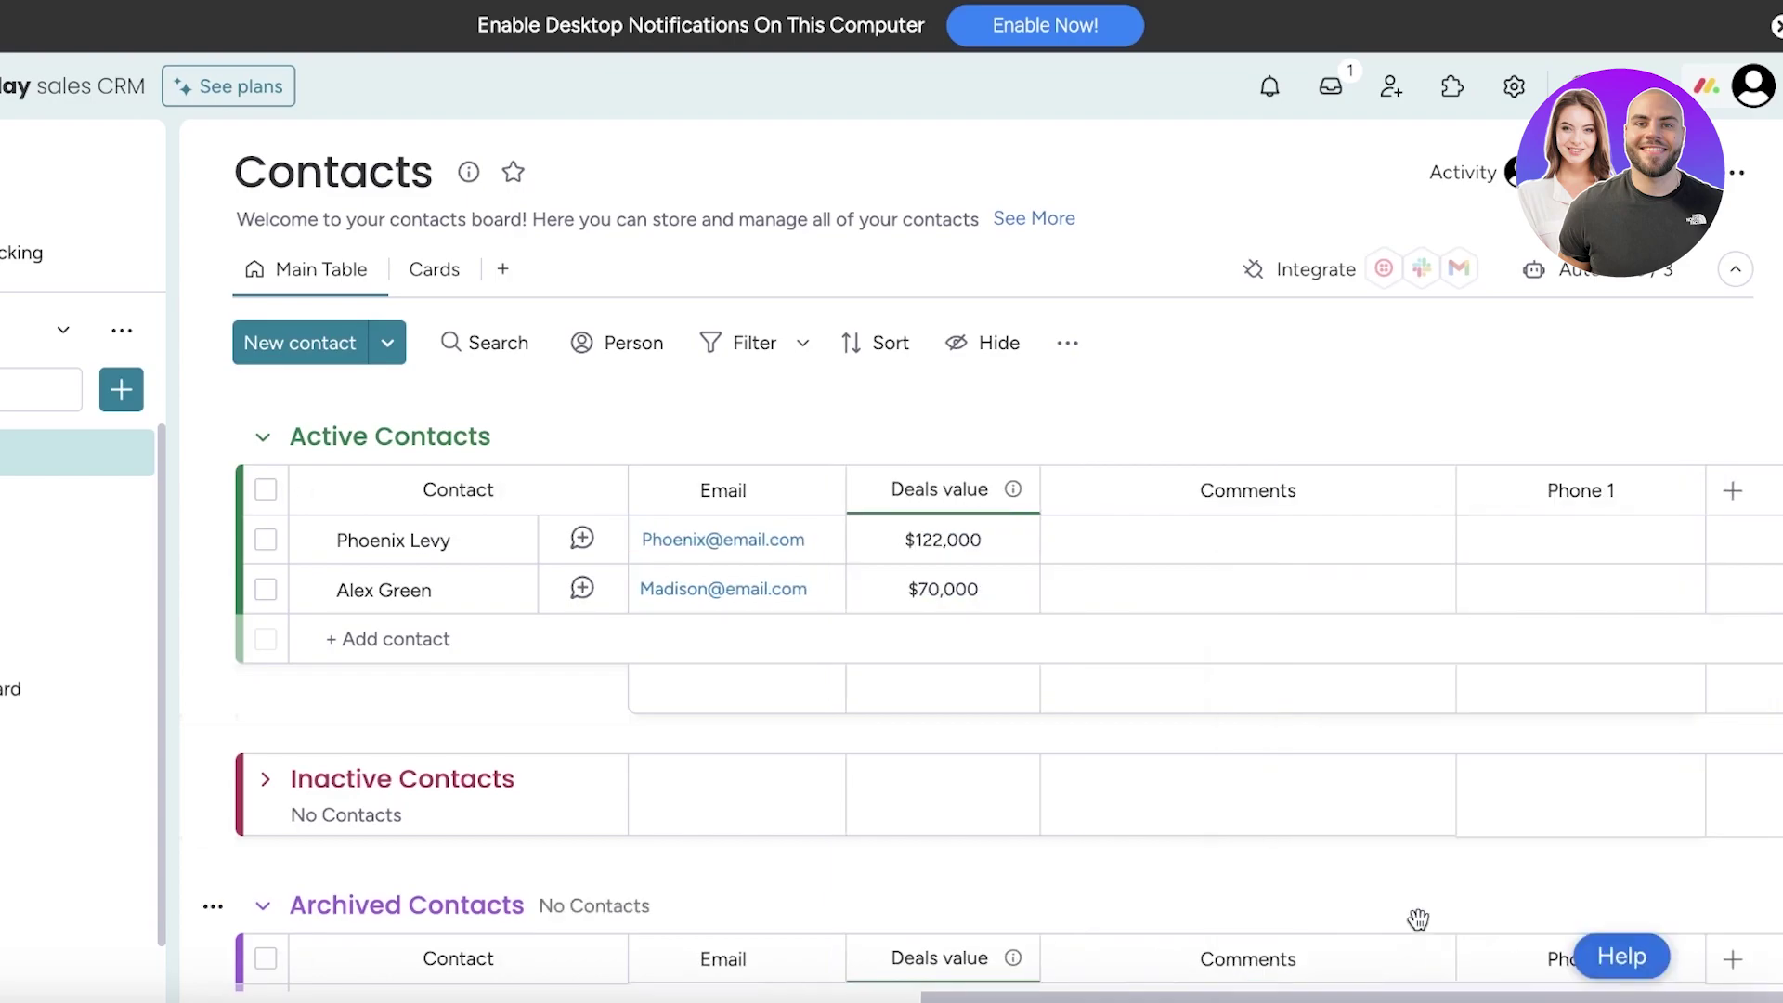
left_click(1577, 498)
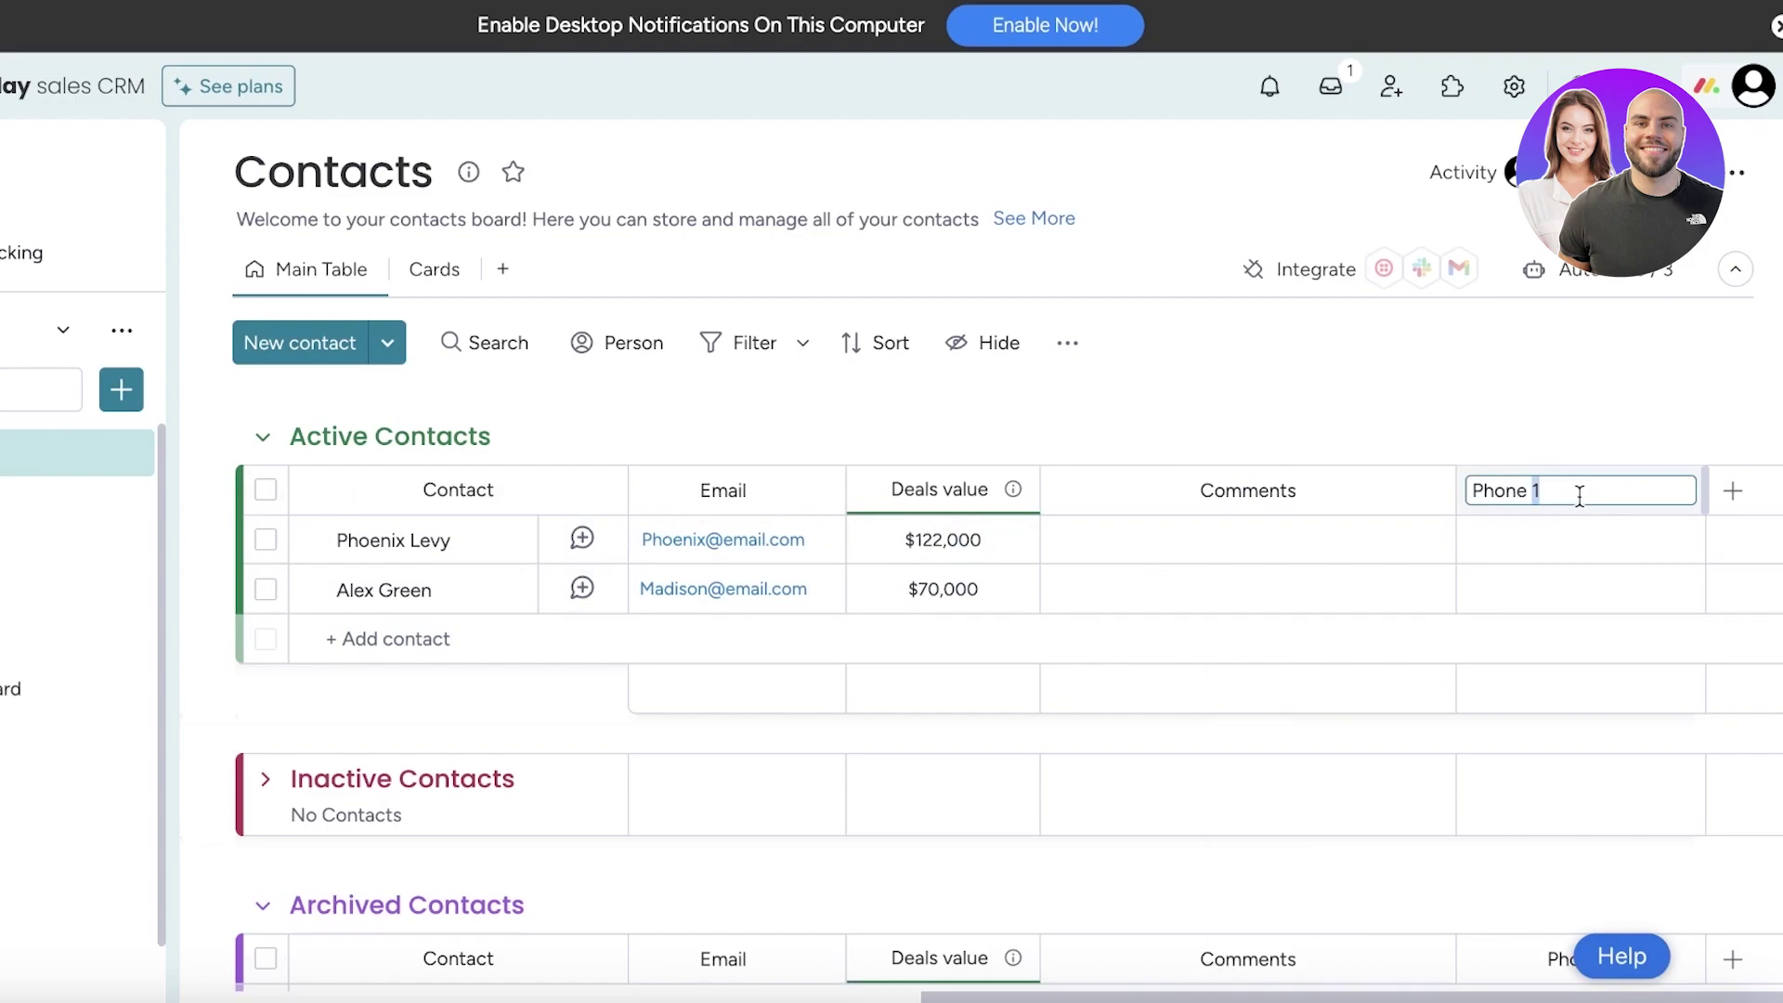
key("ctrl+a")
type("Alter")
key("Return")
Enter an alternate phone number for each of the two active contacts
left_click(1616, 531)
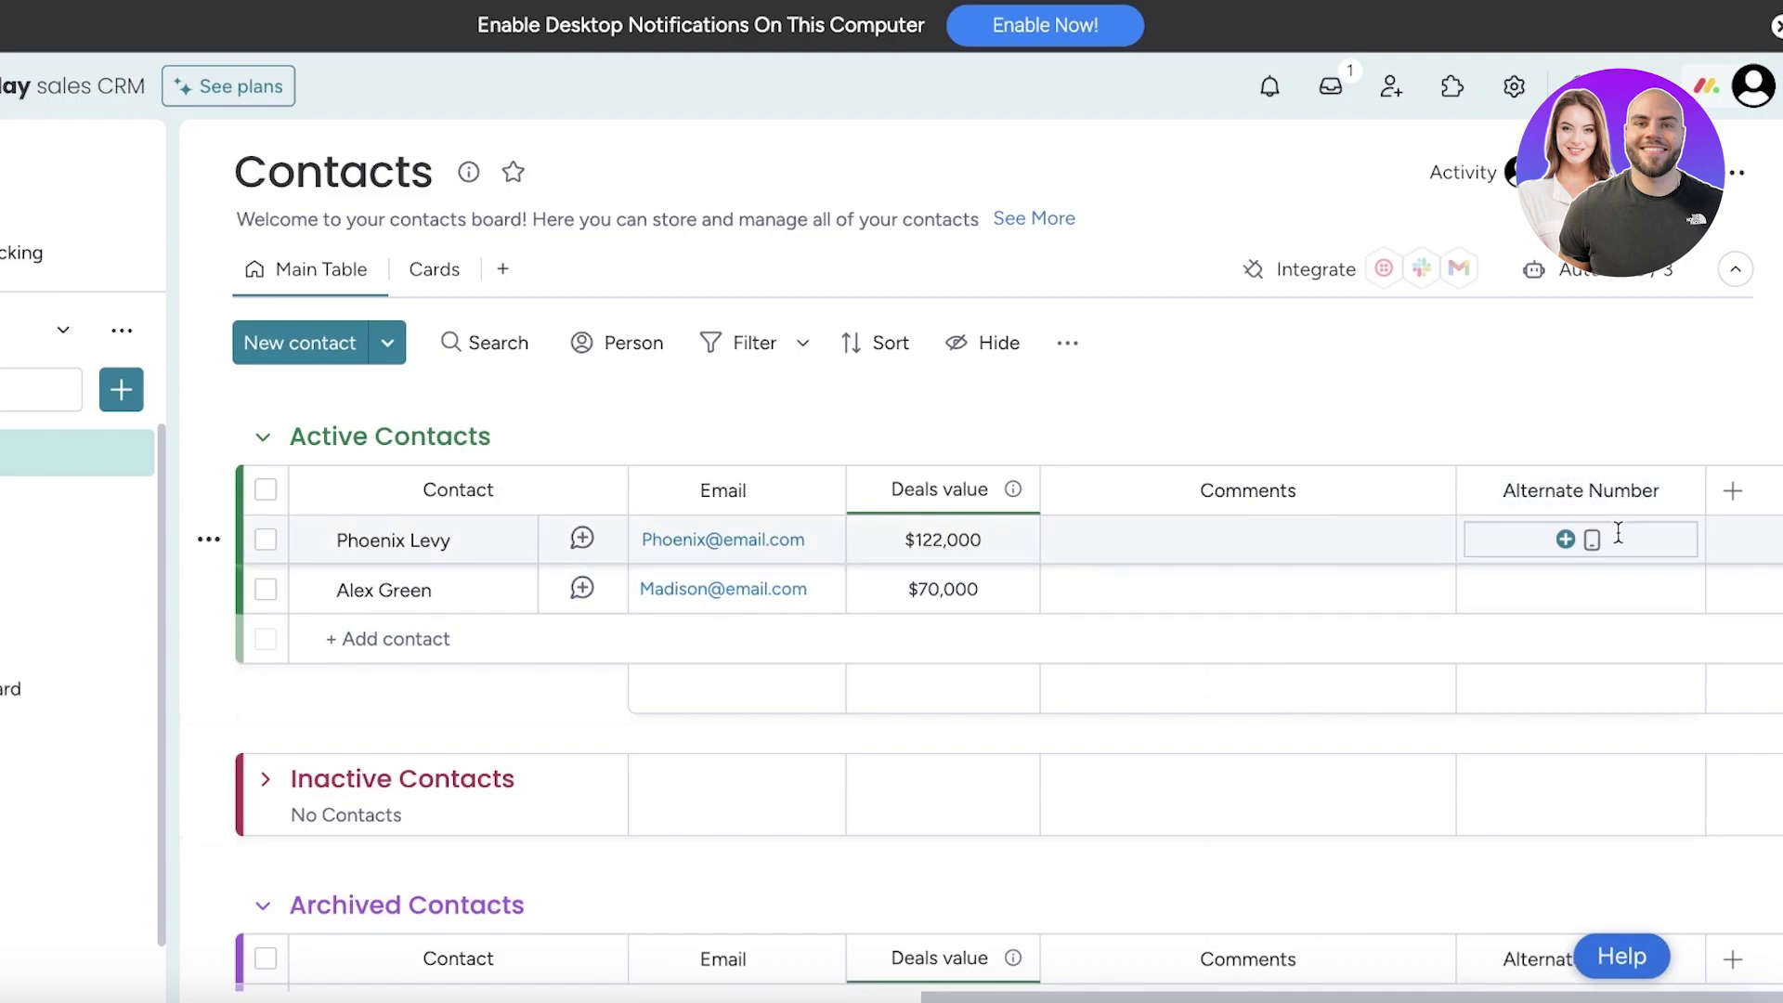
left_click(1667, 588)
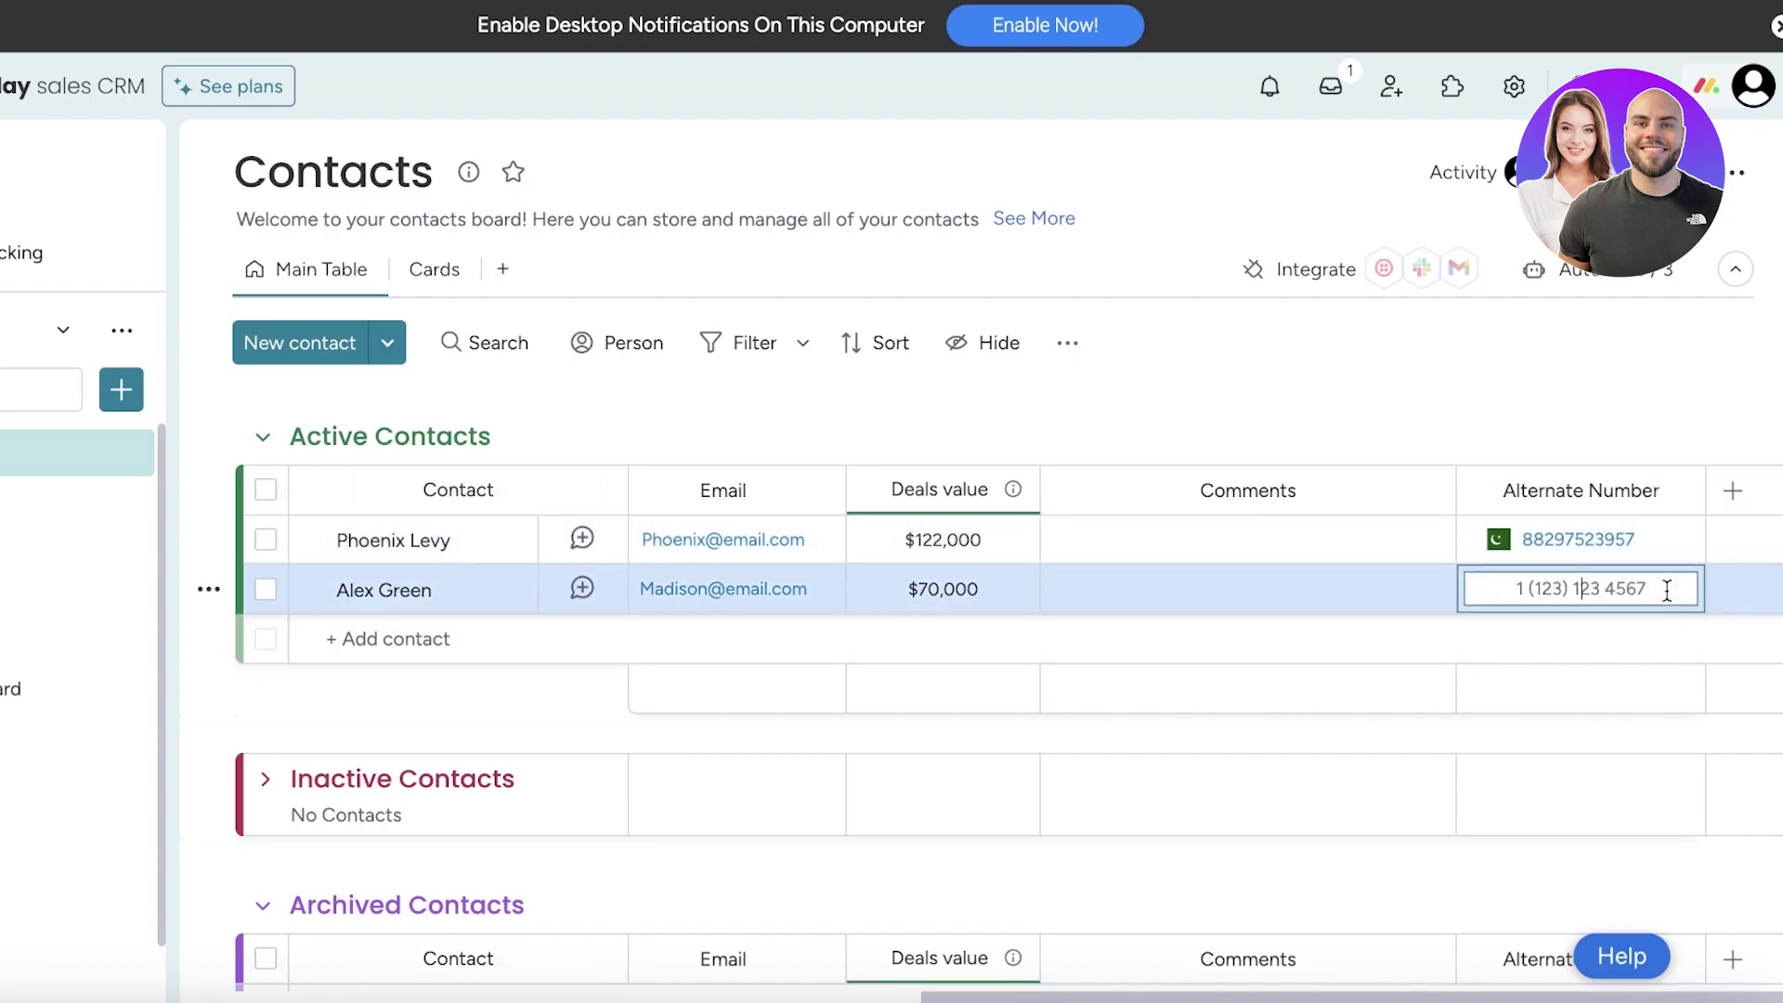
key("Return")
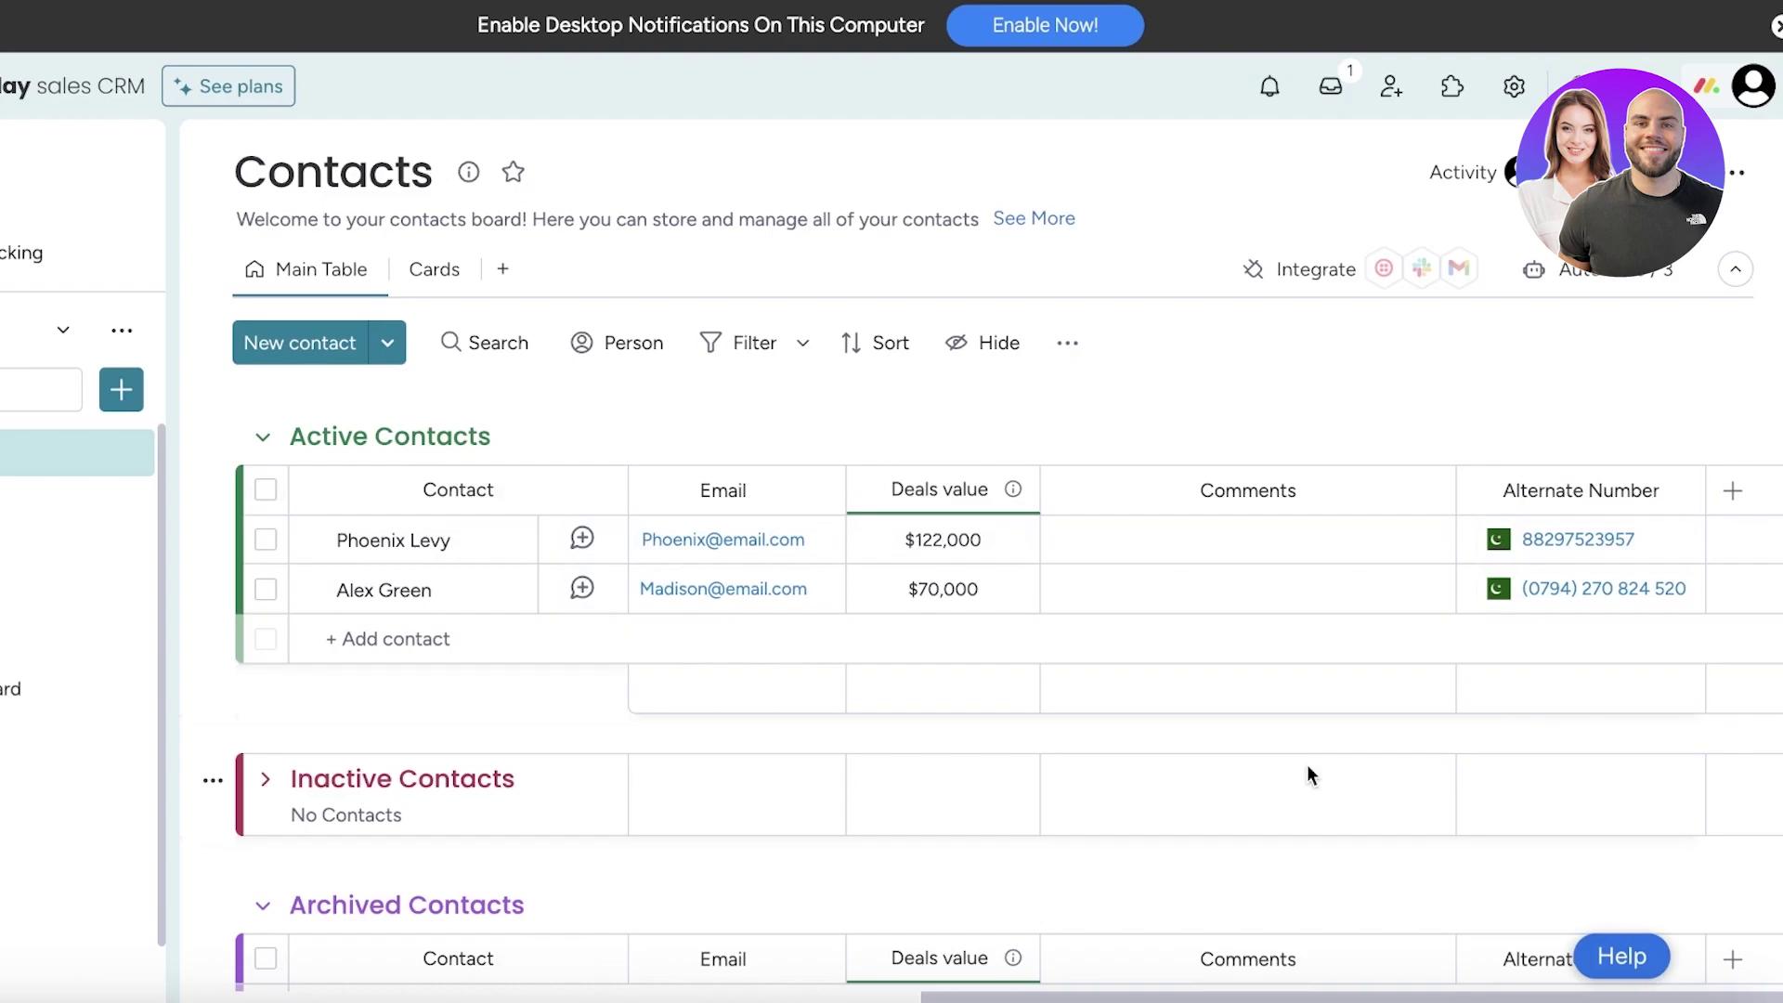
Scroll the table back left and look through the Deals and Leads boards, ending on Accounts
left_click_drag(1021, 996, 624, 941)
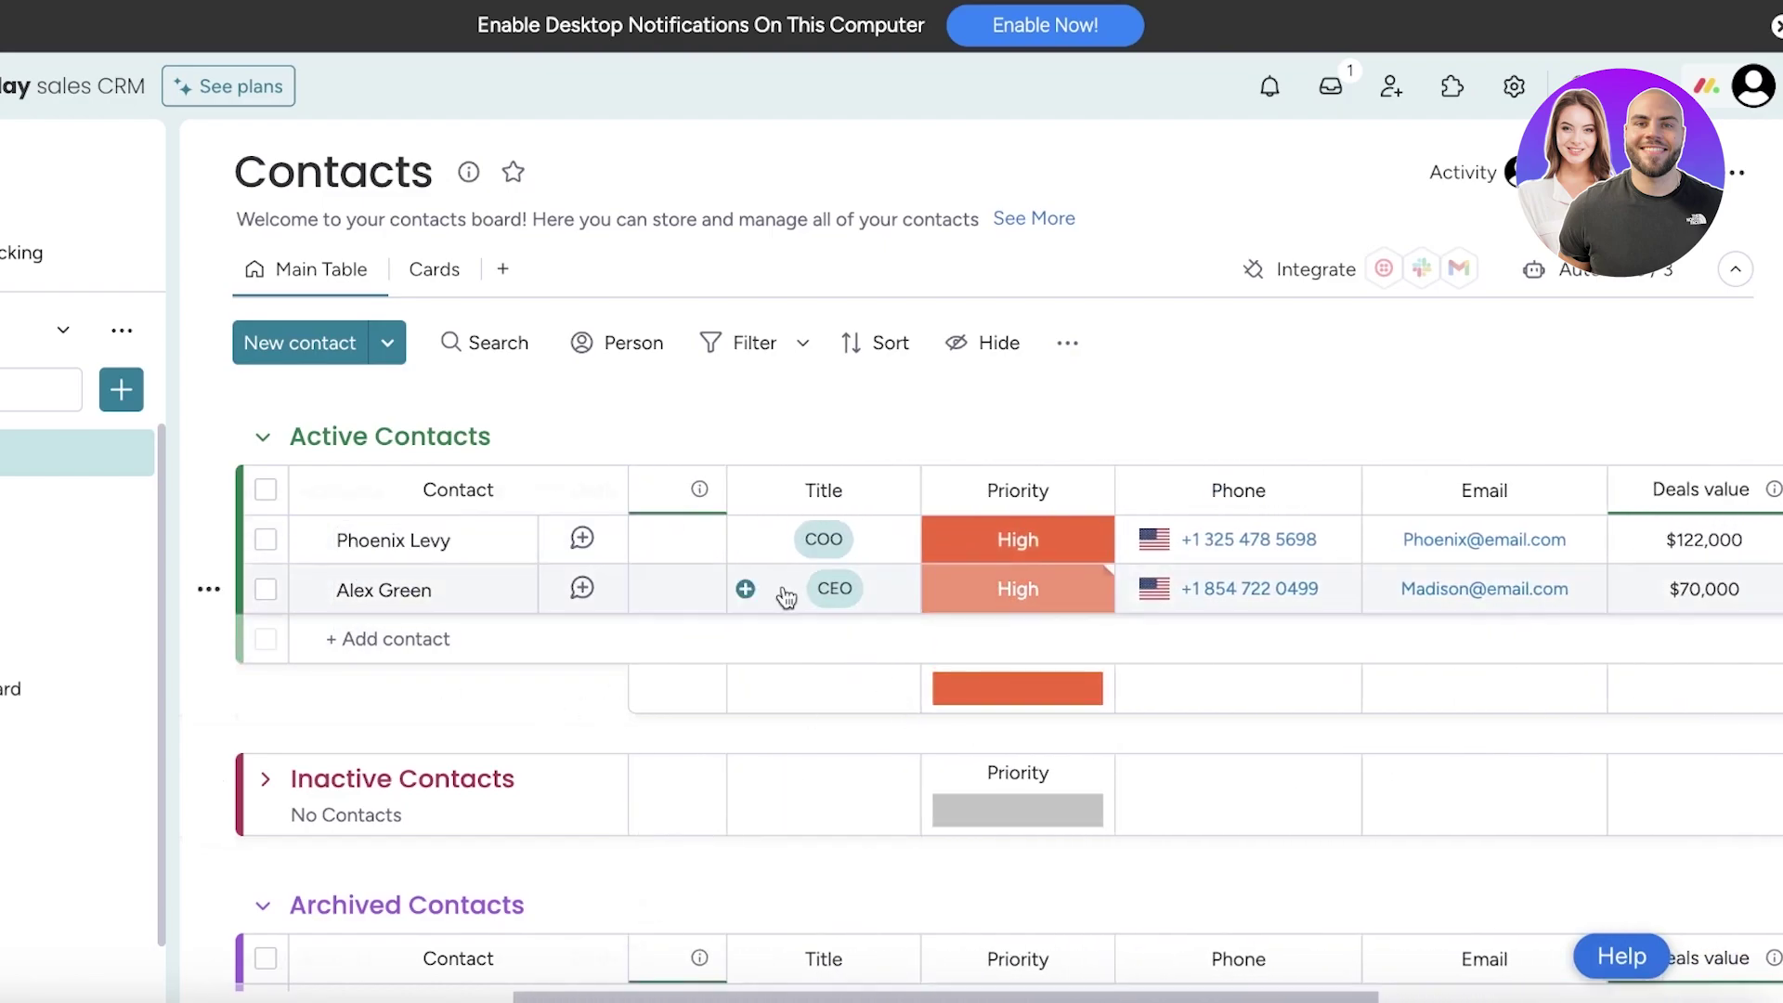
left_click_drag(833, 998, 533, 951)
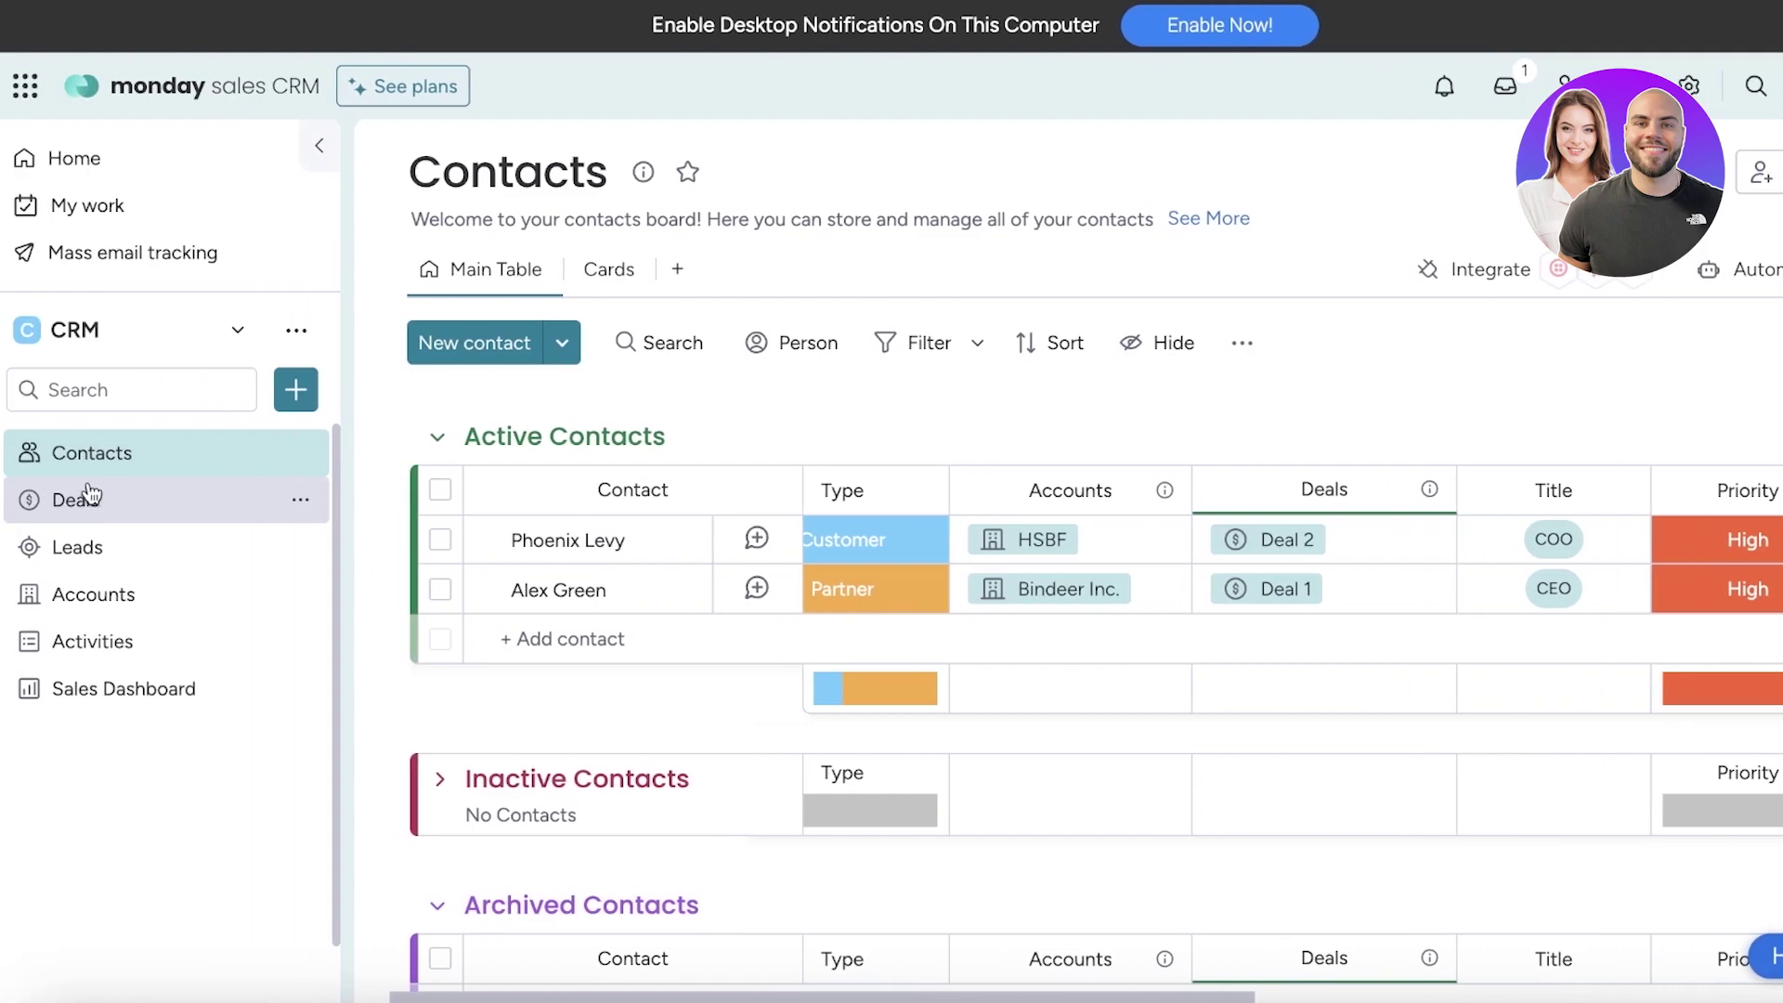
left_click(111, 506)
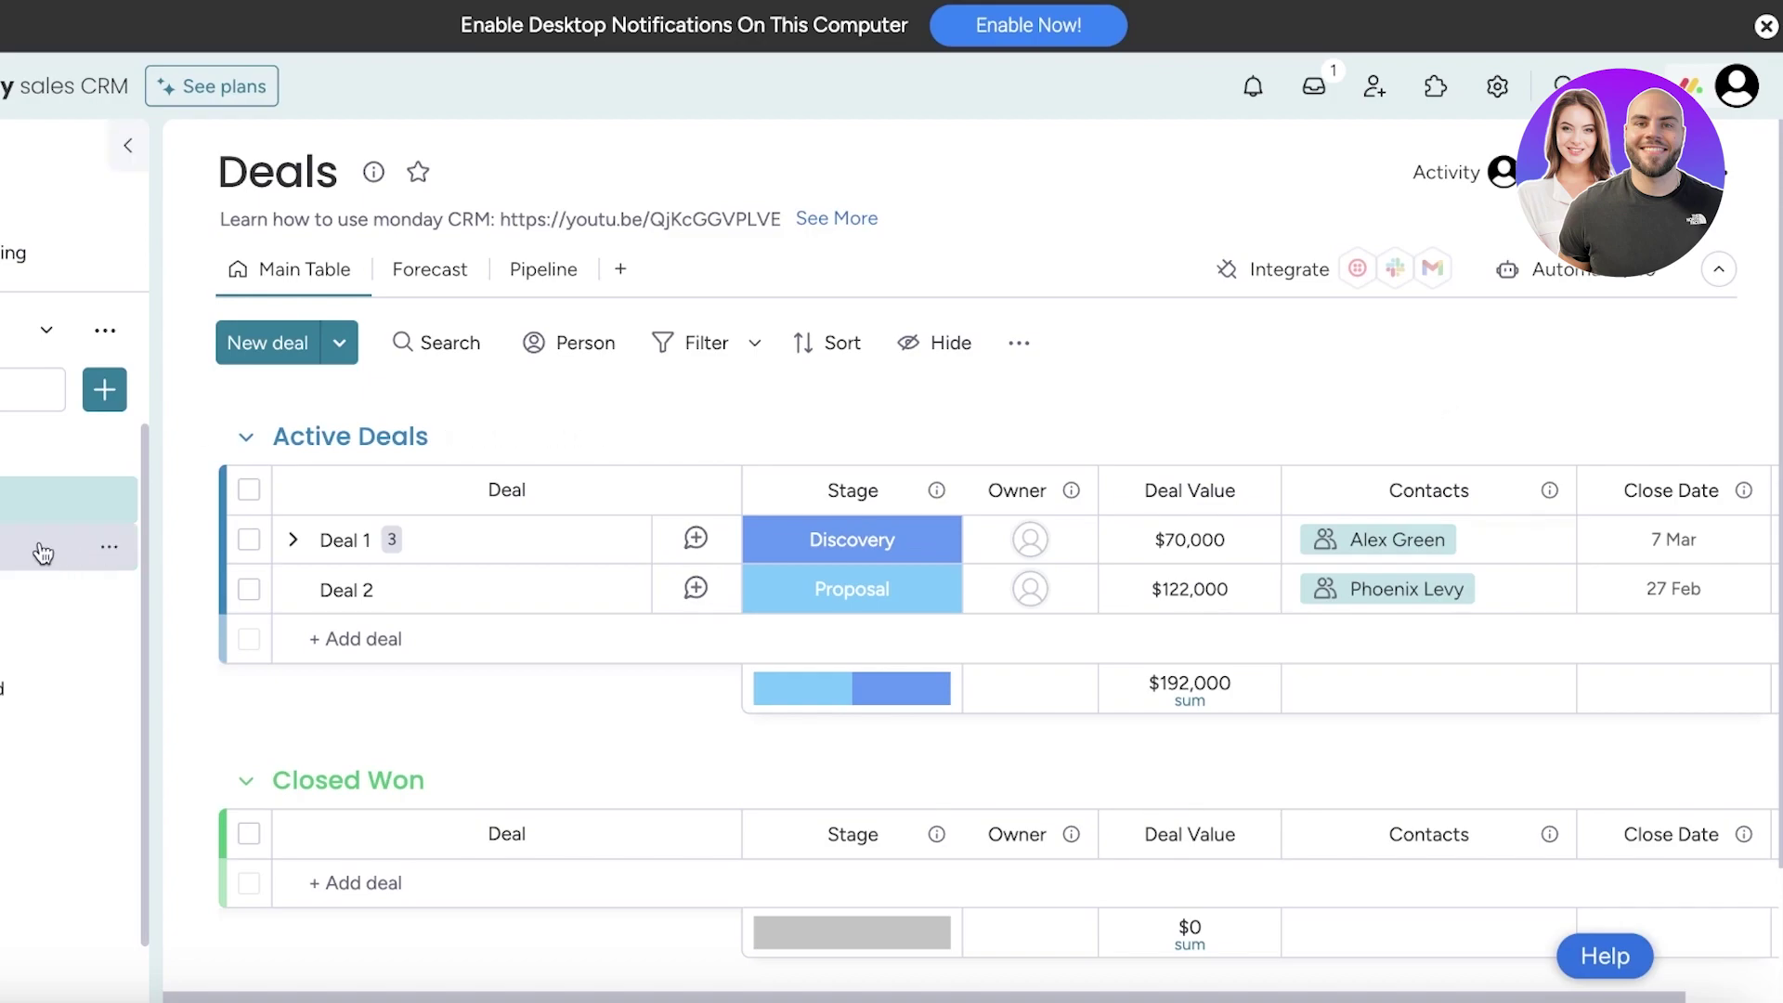
left_click(43, 550)
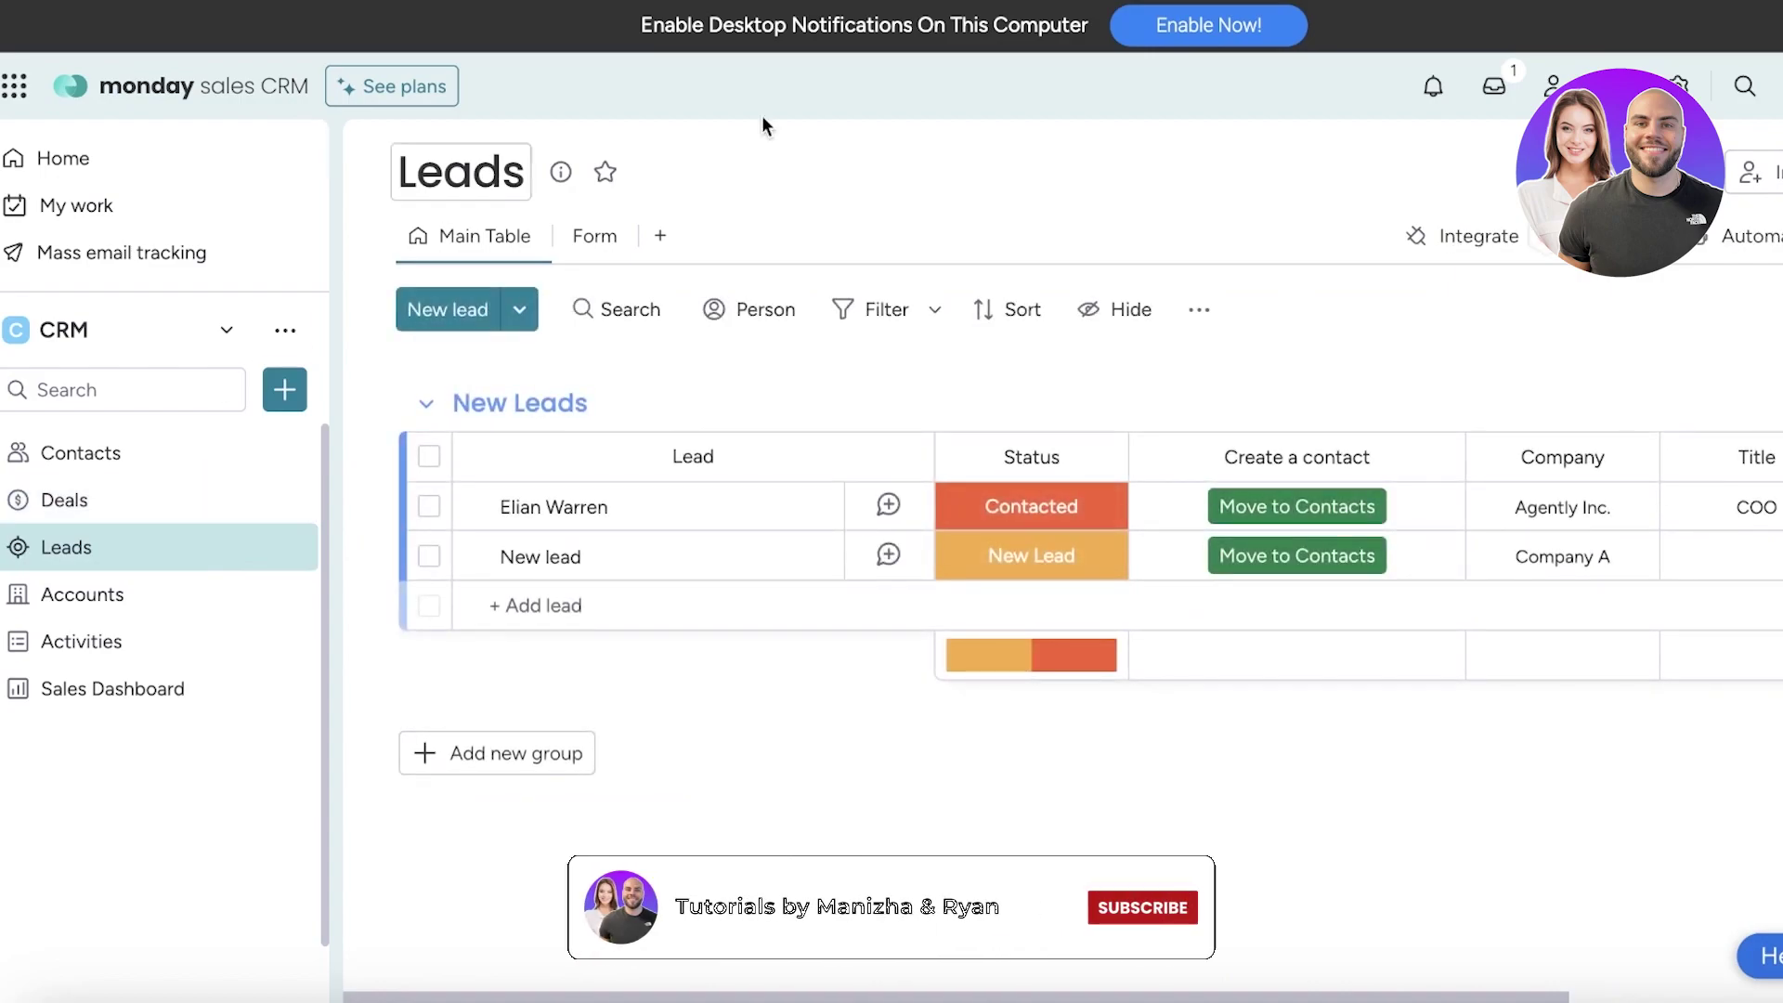
left_click(243, 594)
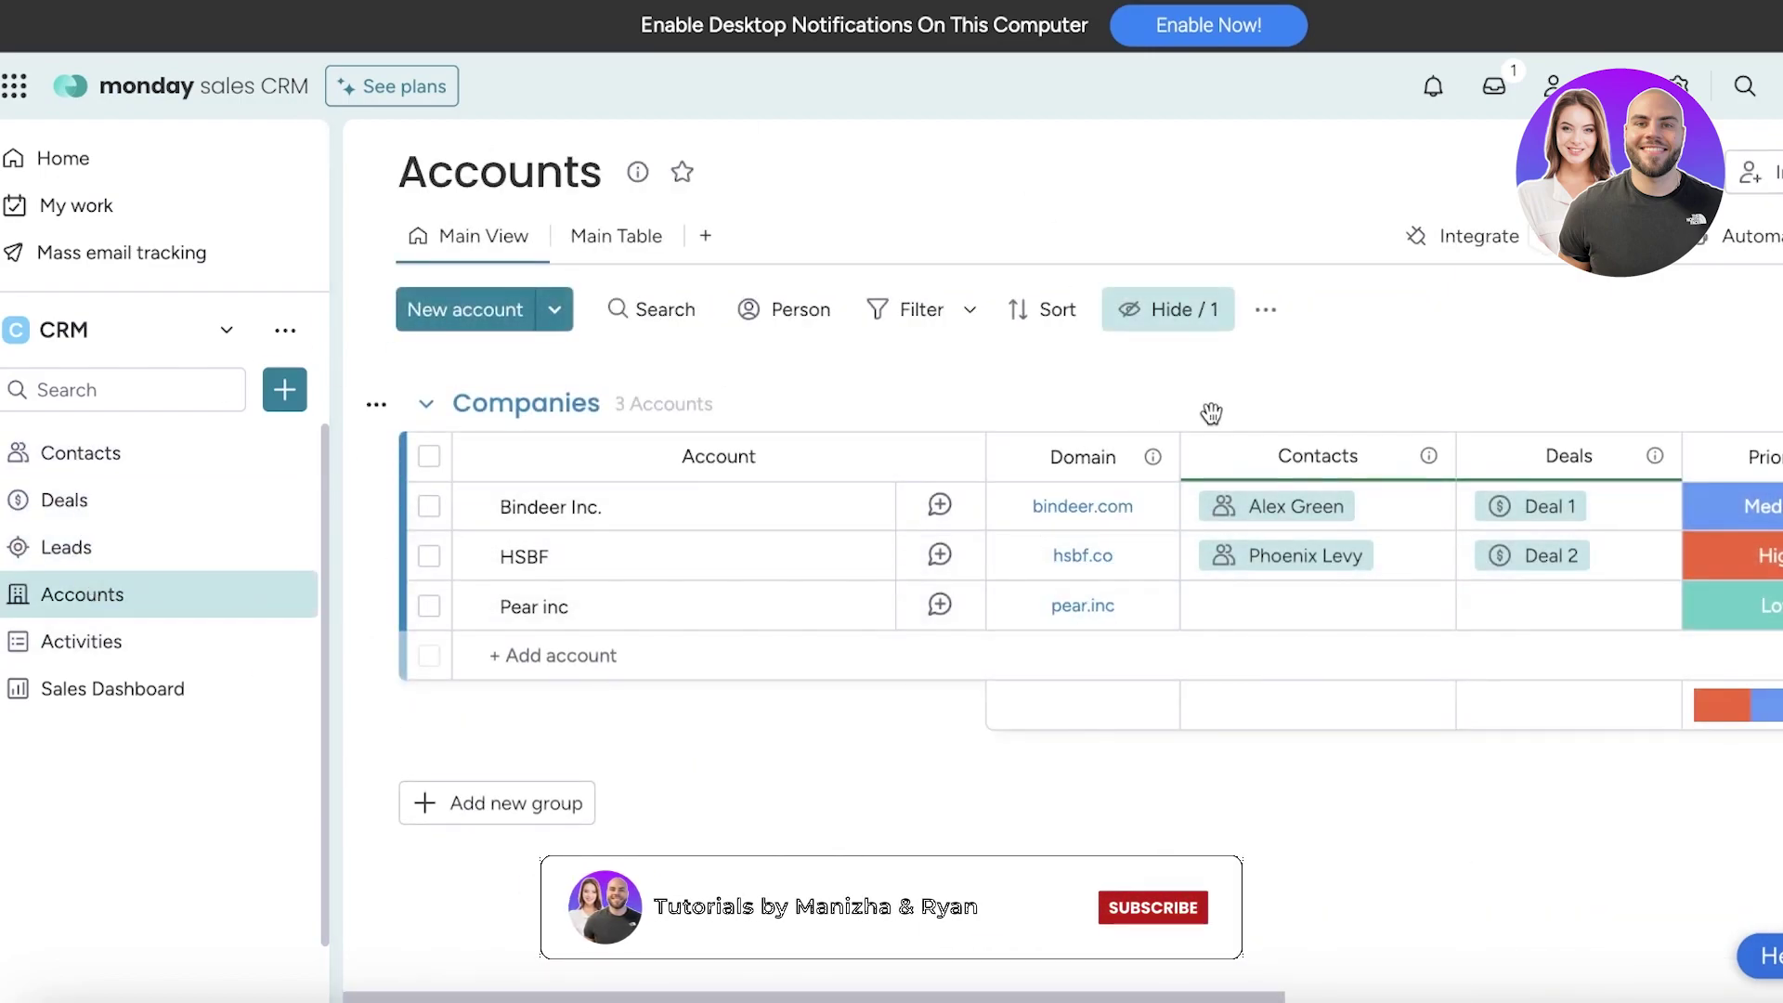
mouse_move(1667, 568)
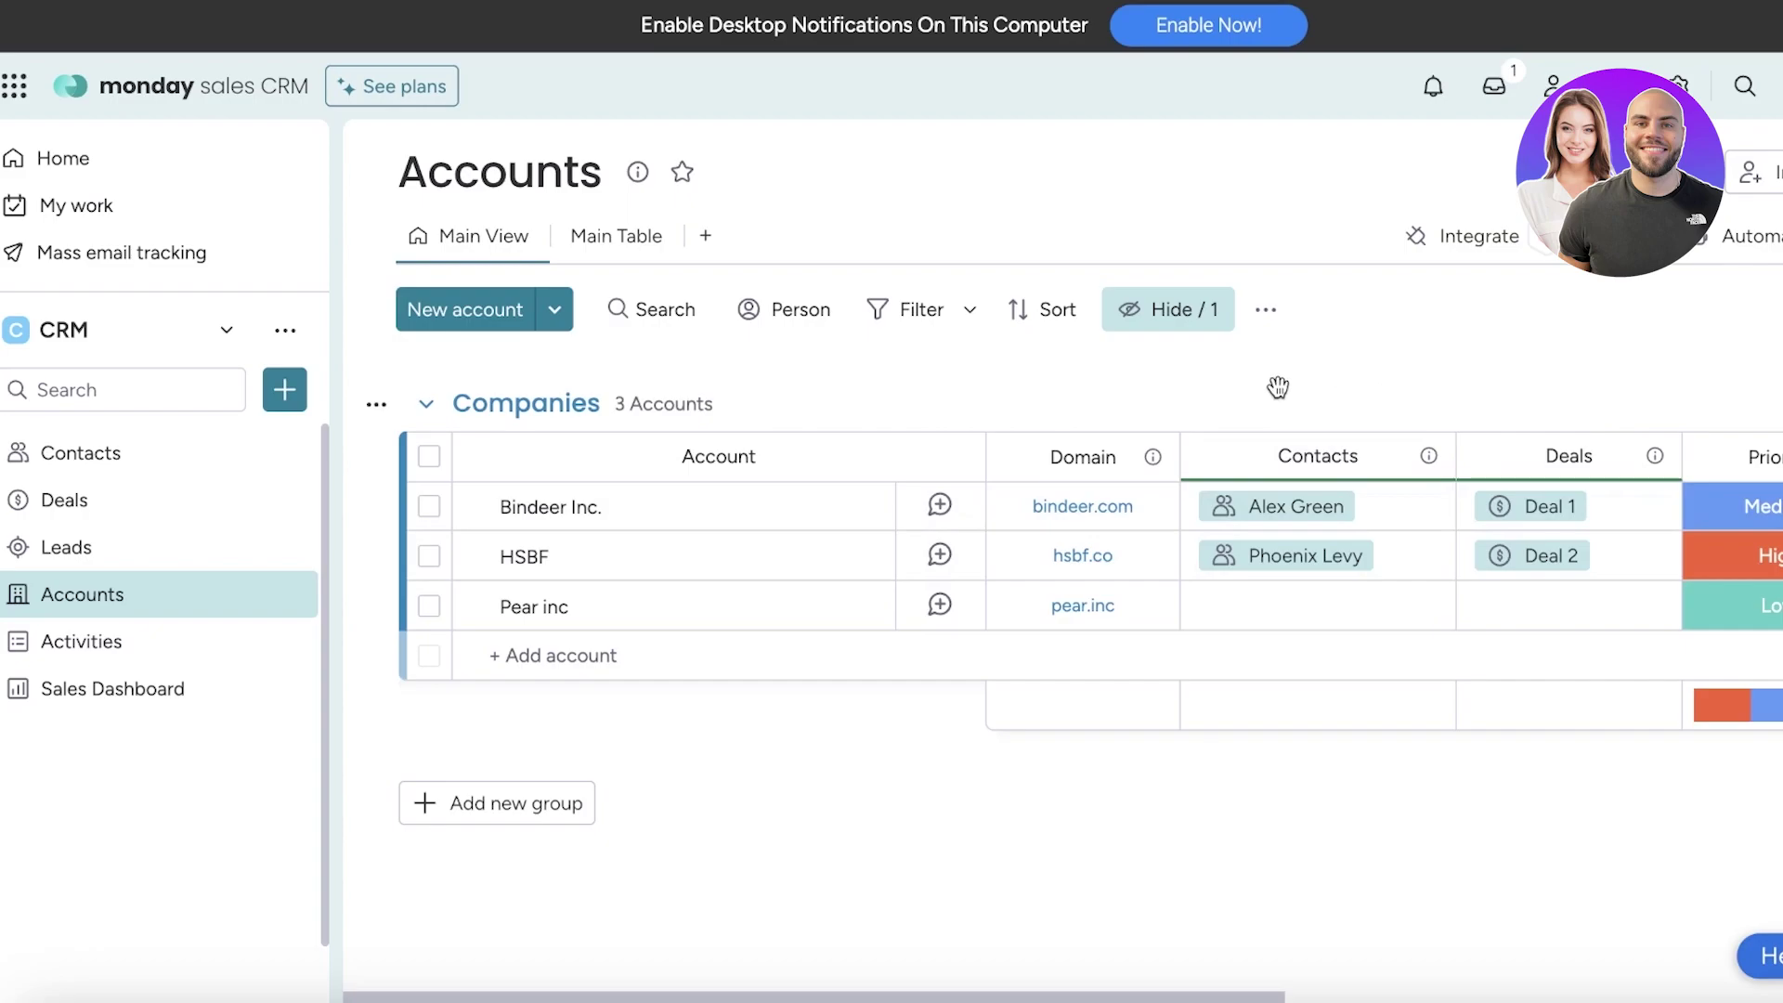
Create a new board in the workspace named Summary Board
left_click(284, 389)
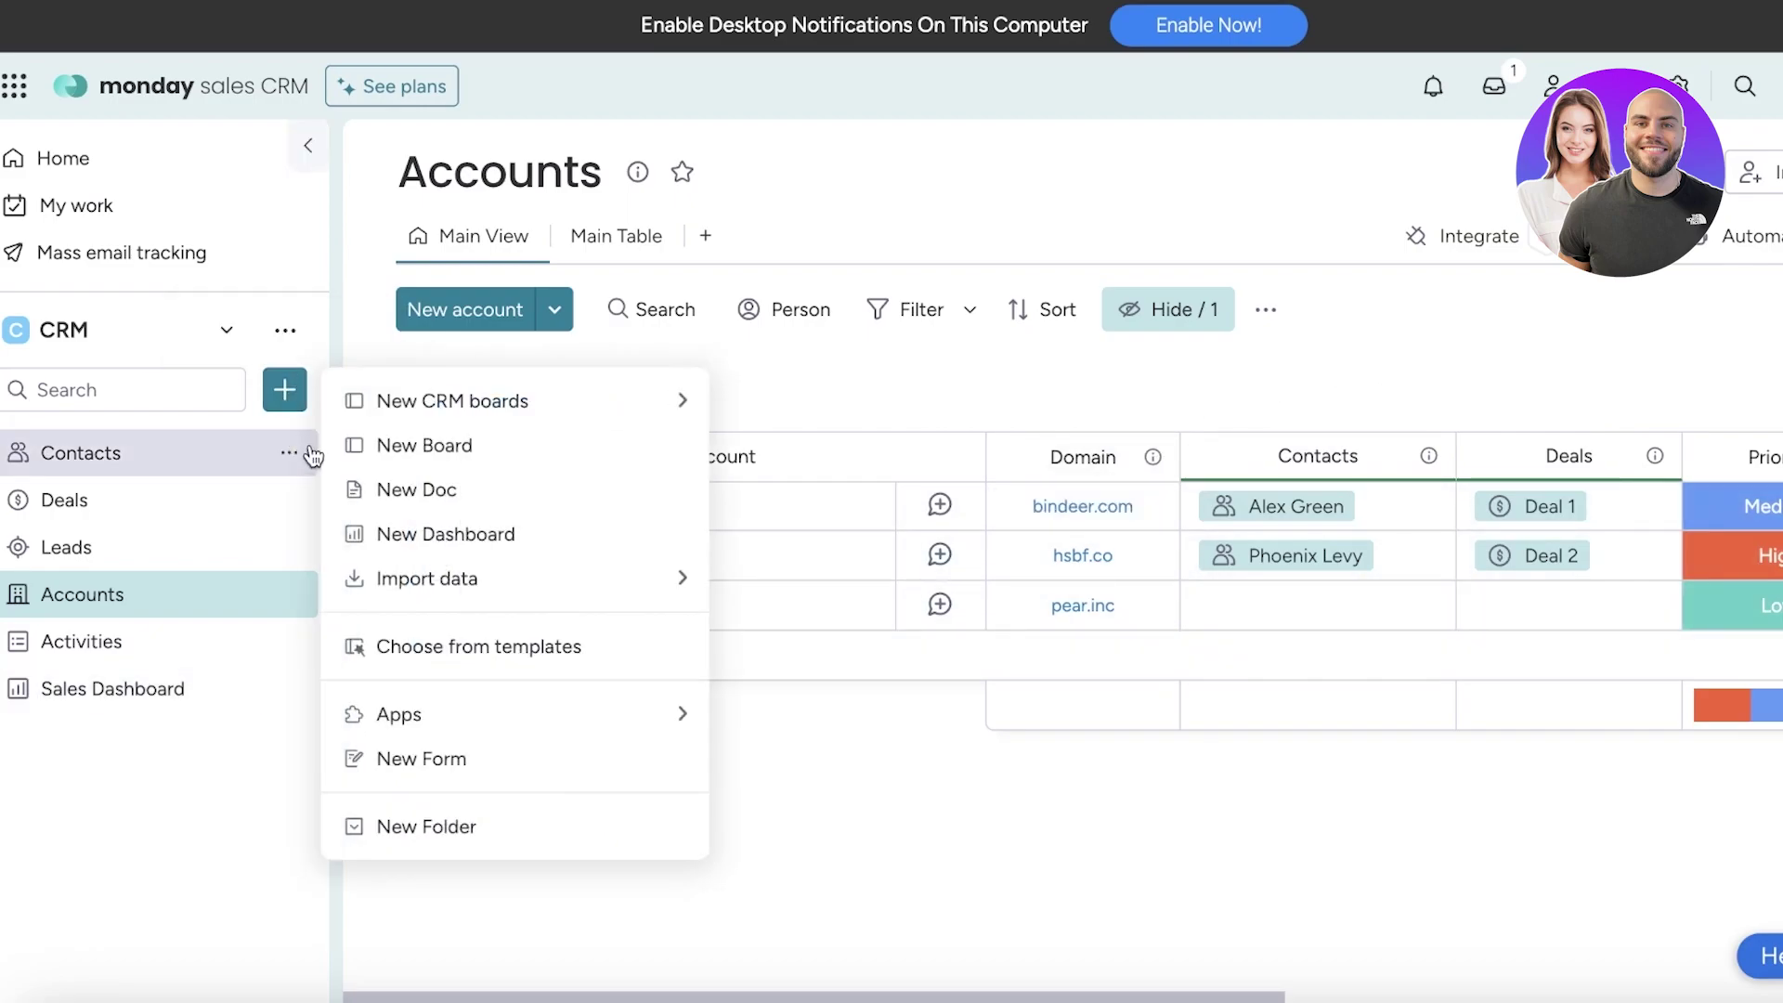
left_click(409, 445)
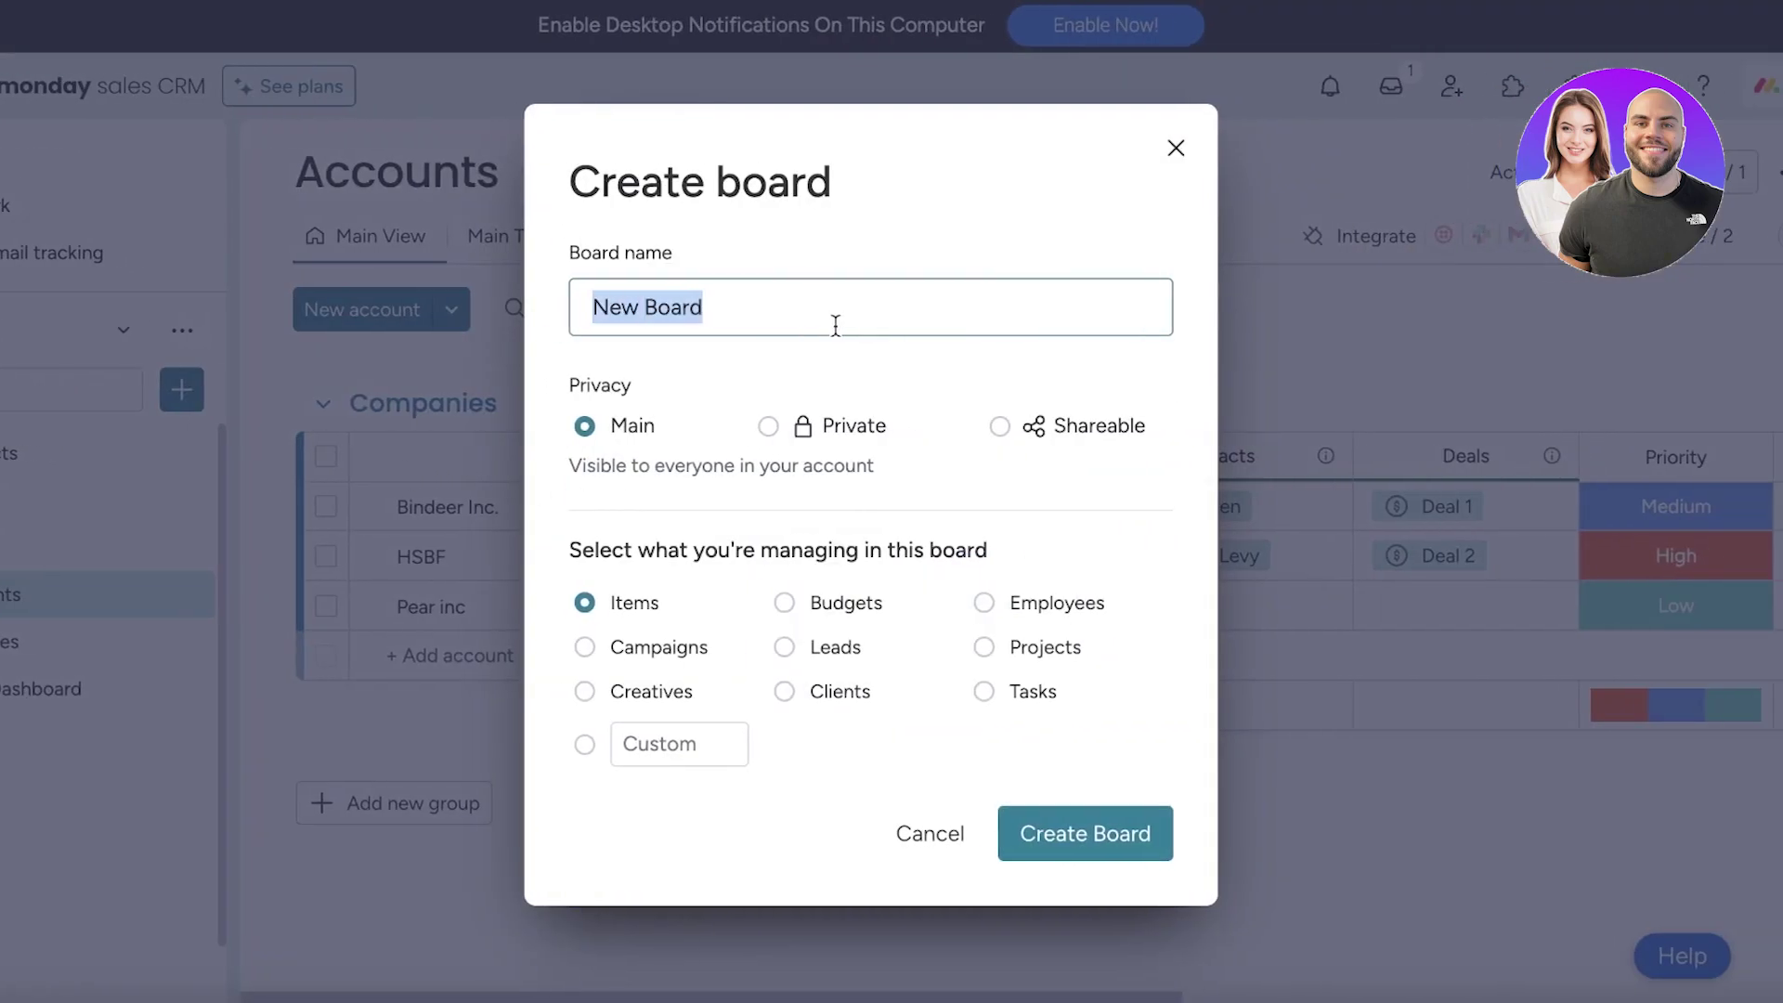
type("Contacts")
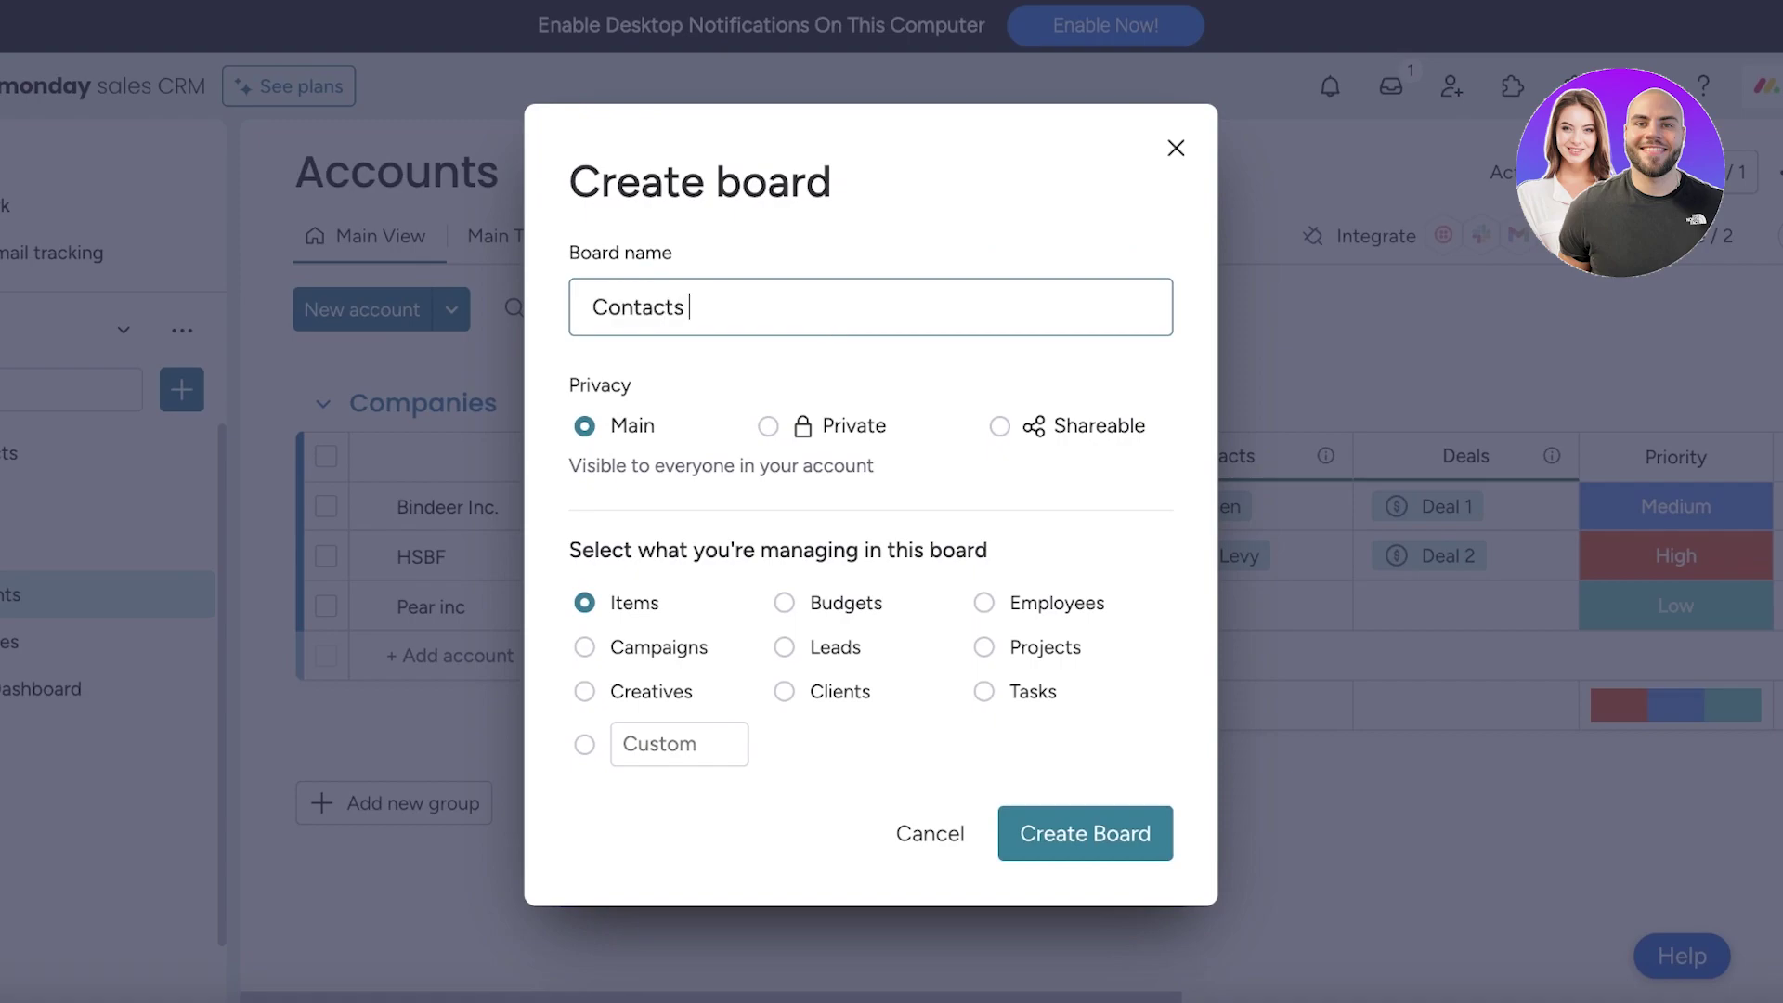
key("BackSpace")
key("BackSpace")
key("BackSpace")
key("BackSpace")
key("BackSpace")
key("BackSpace")
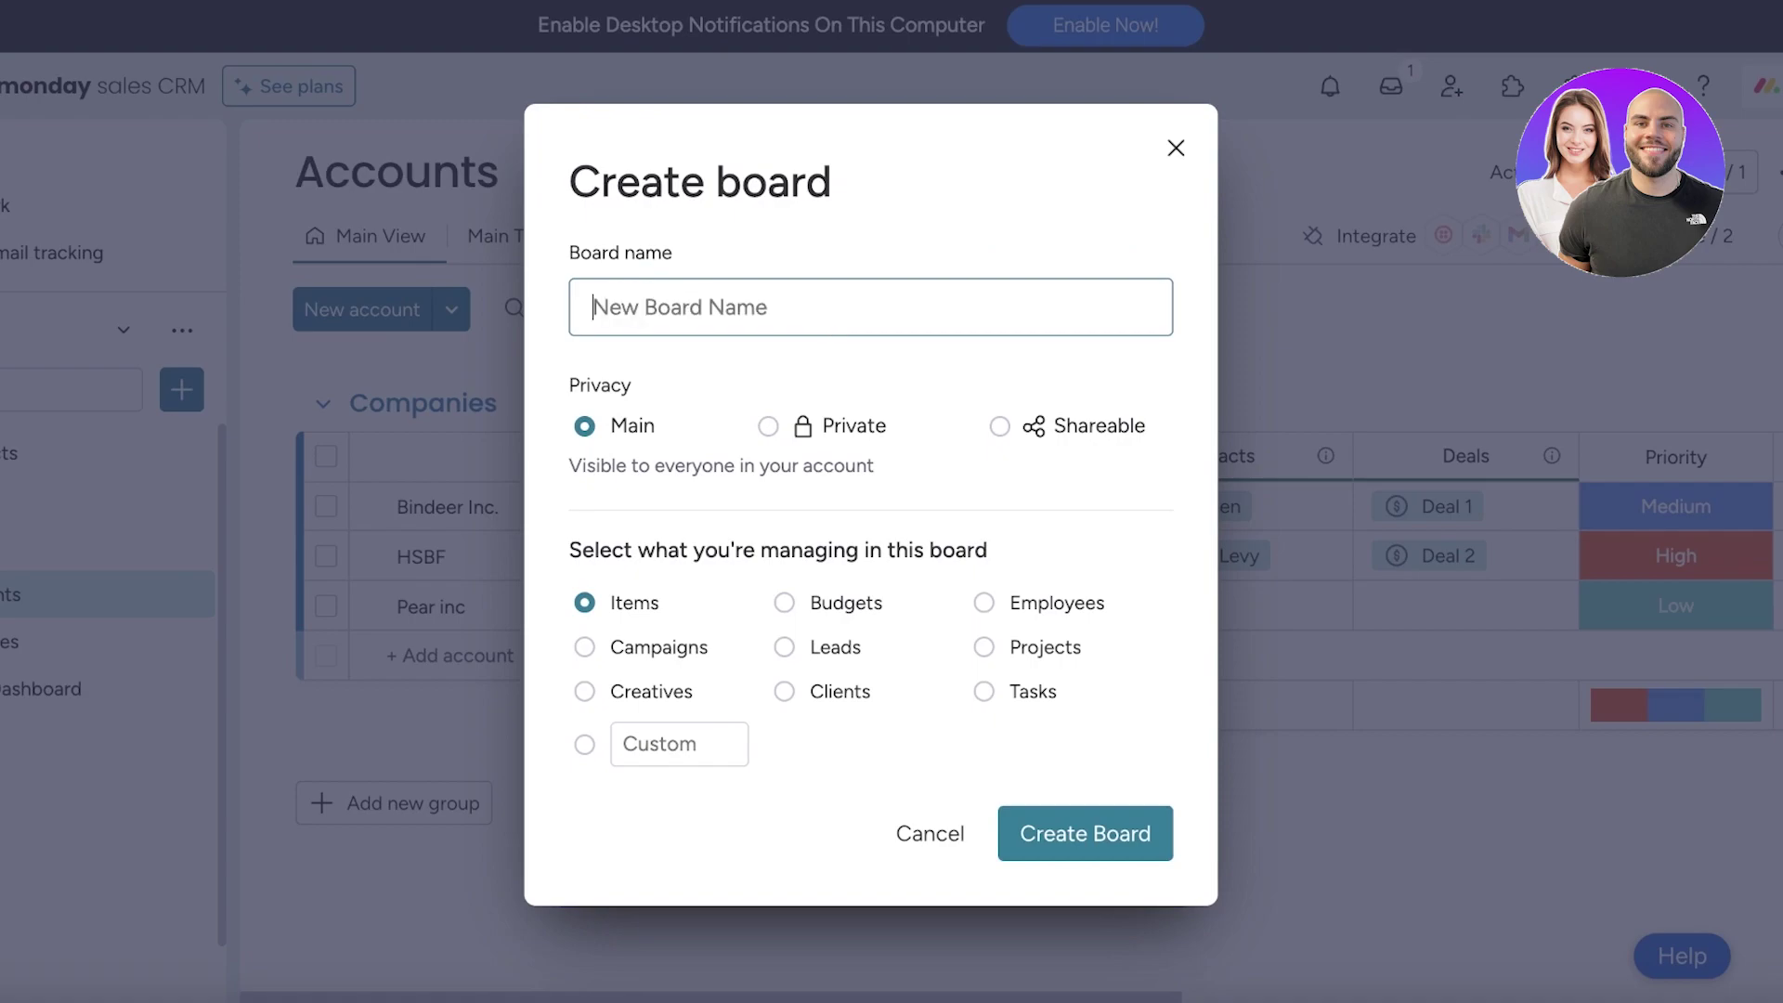
type("Summary Board")
key("Return")
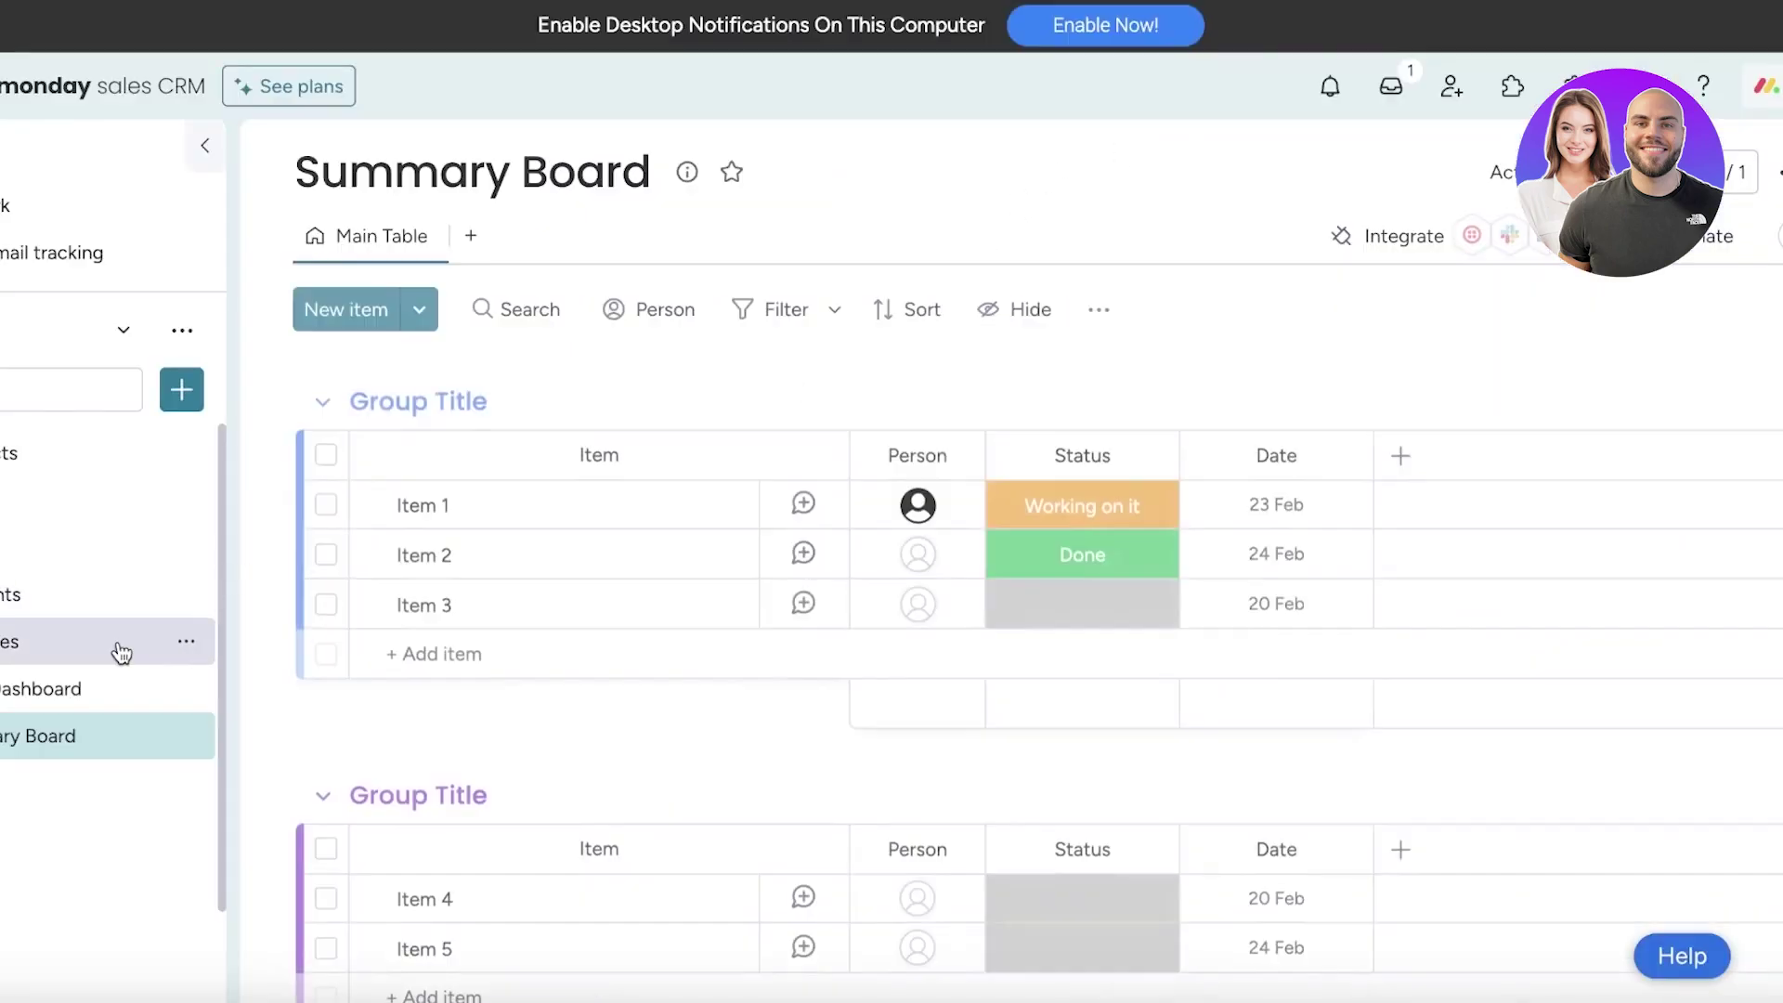
Rename Item 1 and Item 2 to deal 1 and deal 2
left_click(504, 513)
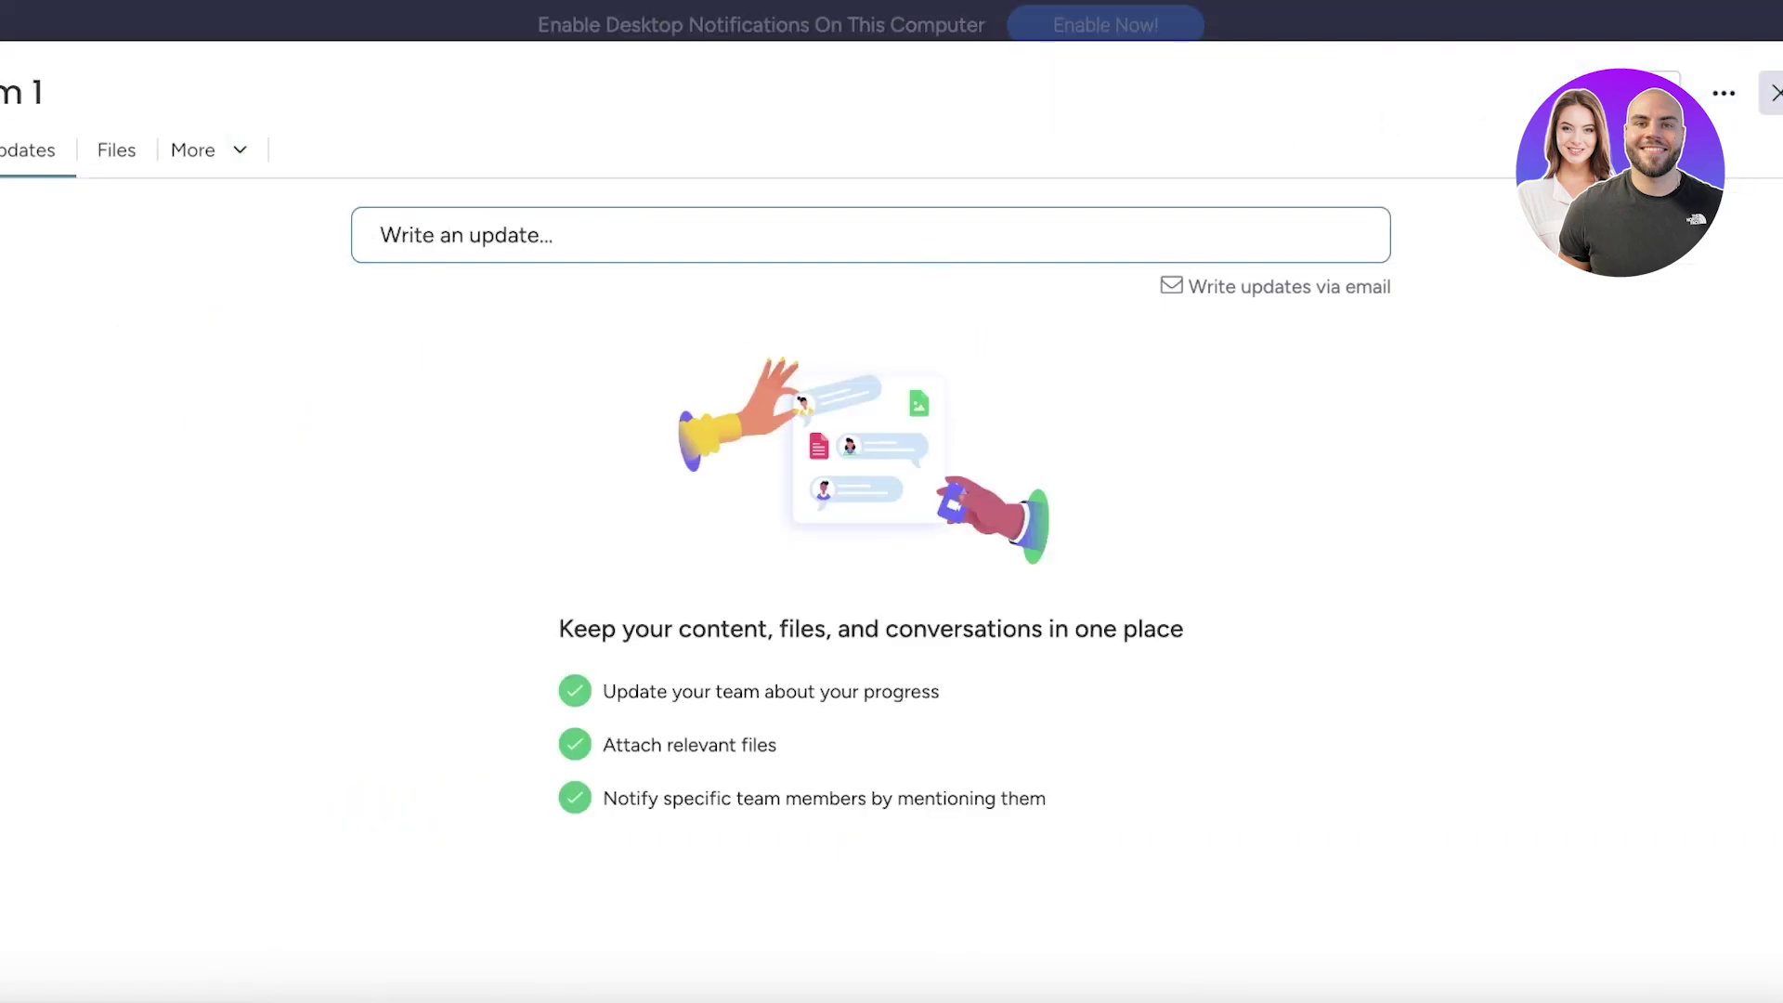
key("Escape")
left_click(438, 505)
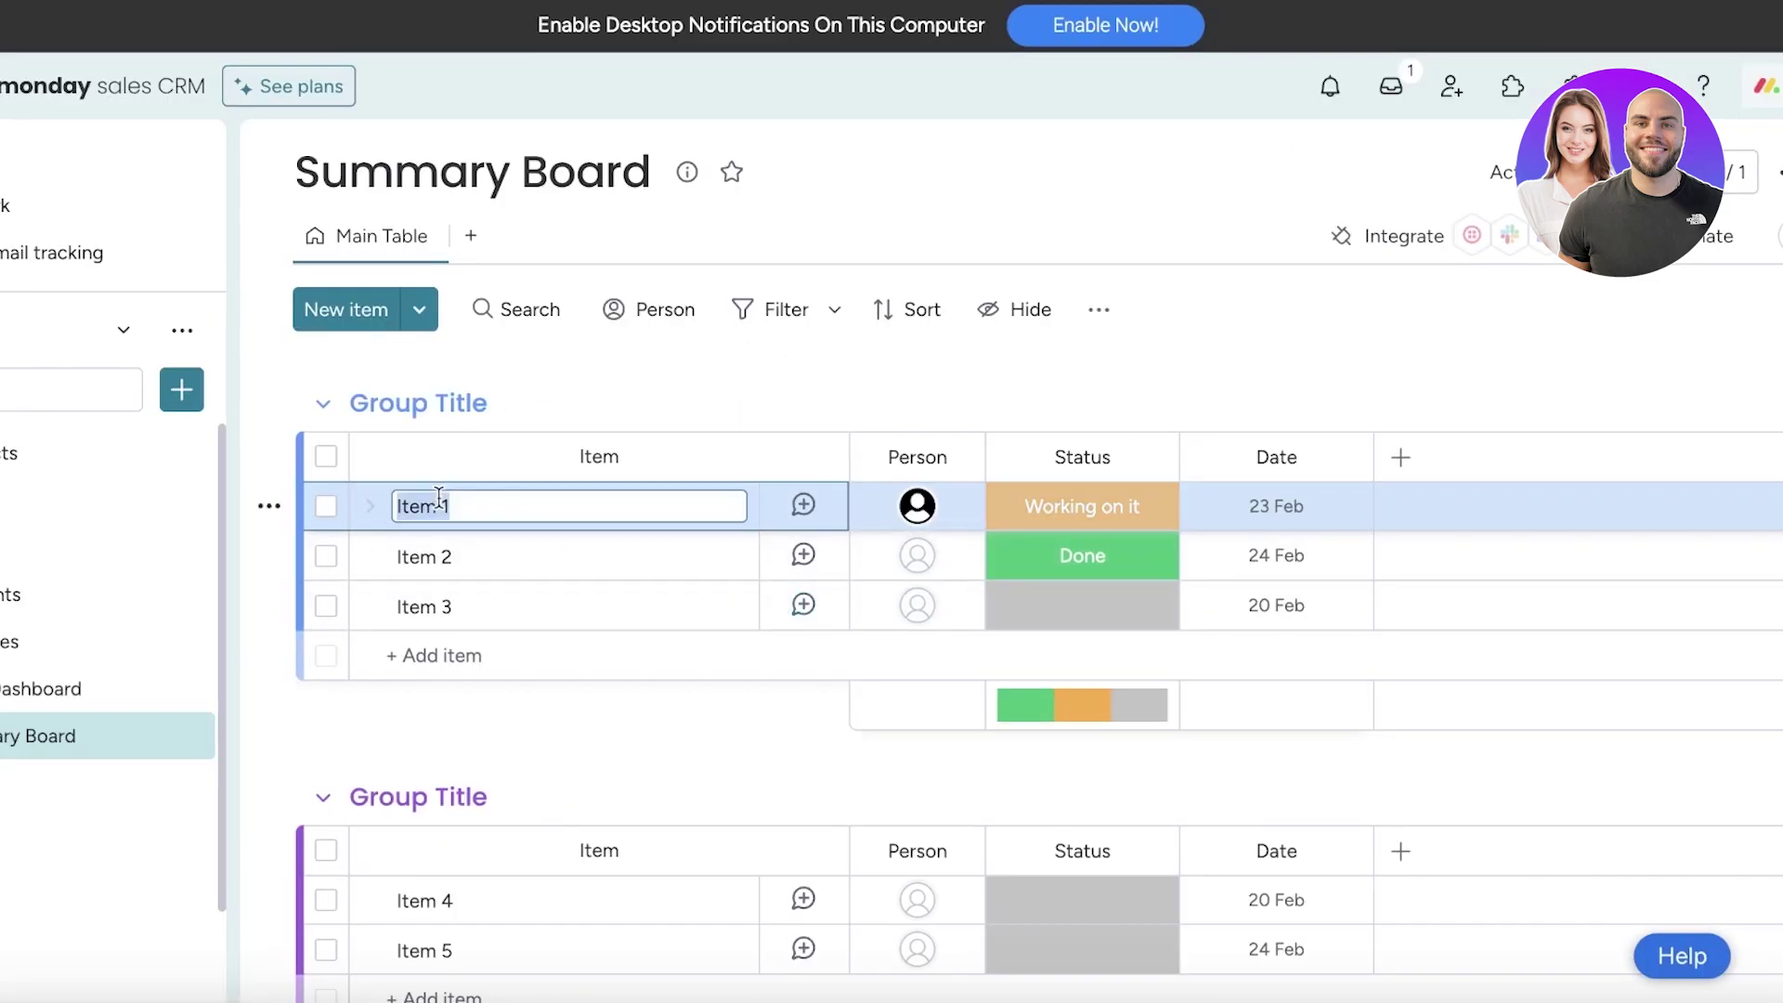
type("S")
key("ctrl+z")
left_click(470, 557)
key("Escape")
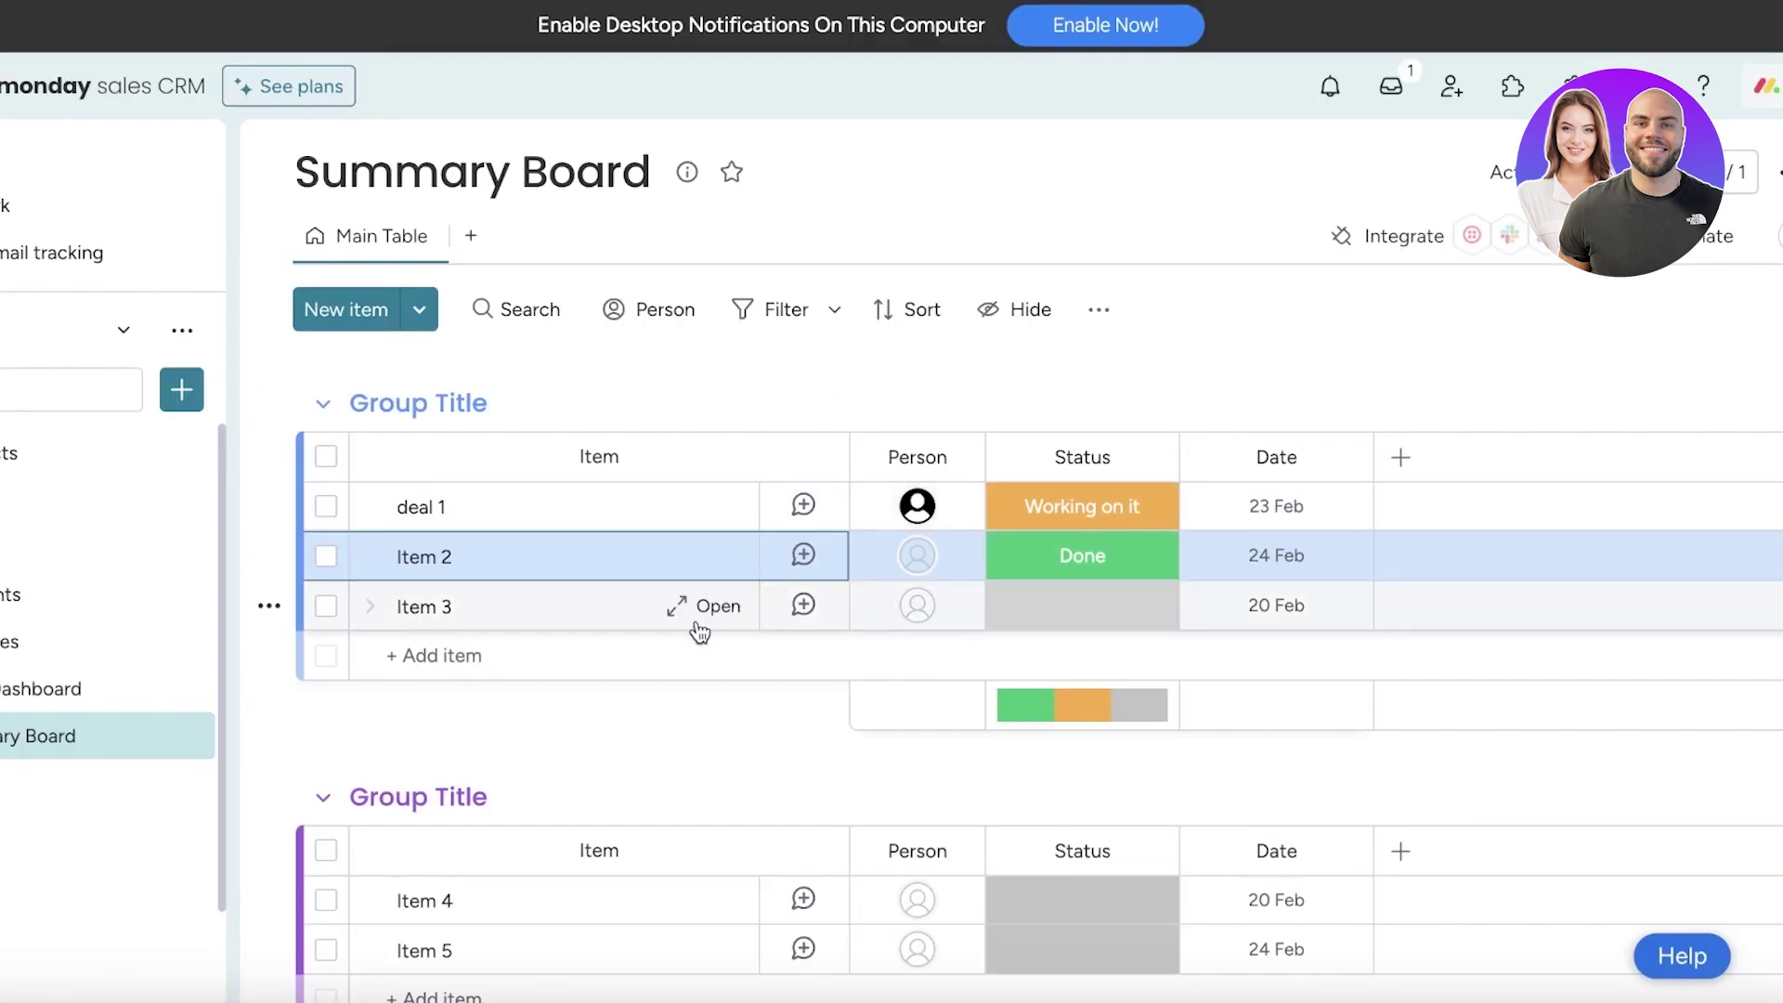
left_click(409, 556)
triple_click(409, 556)
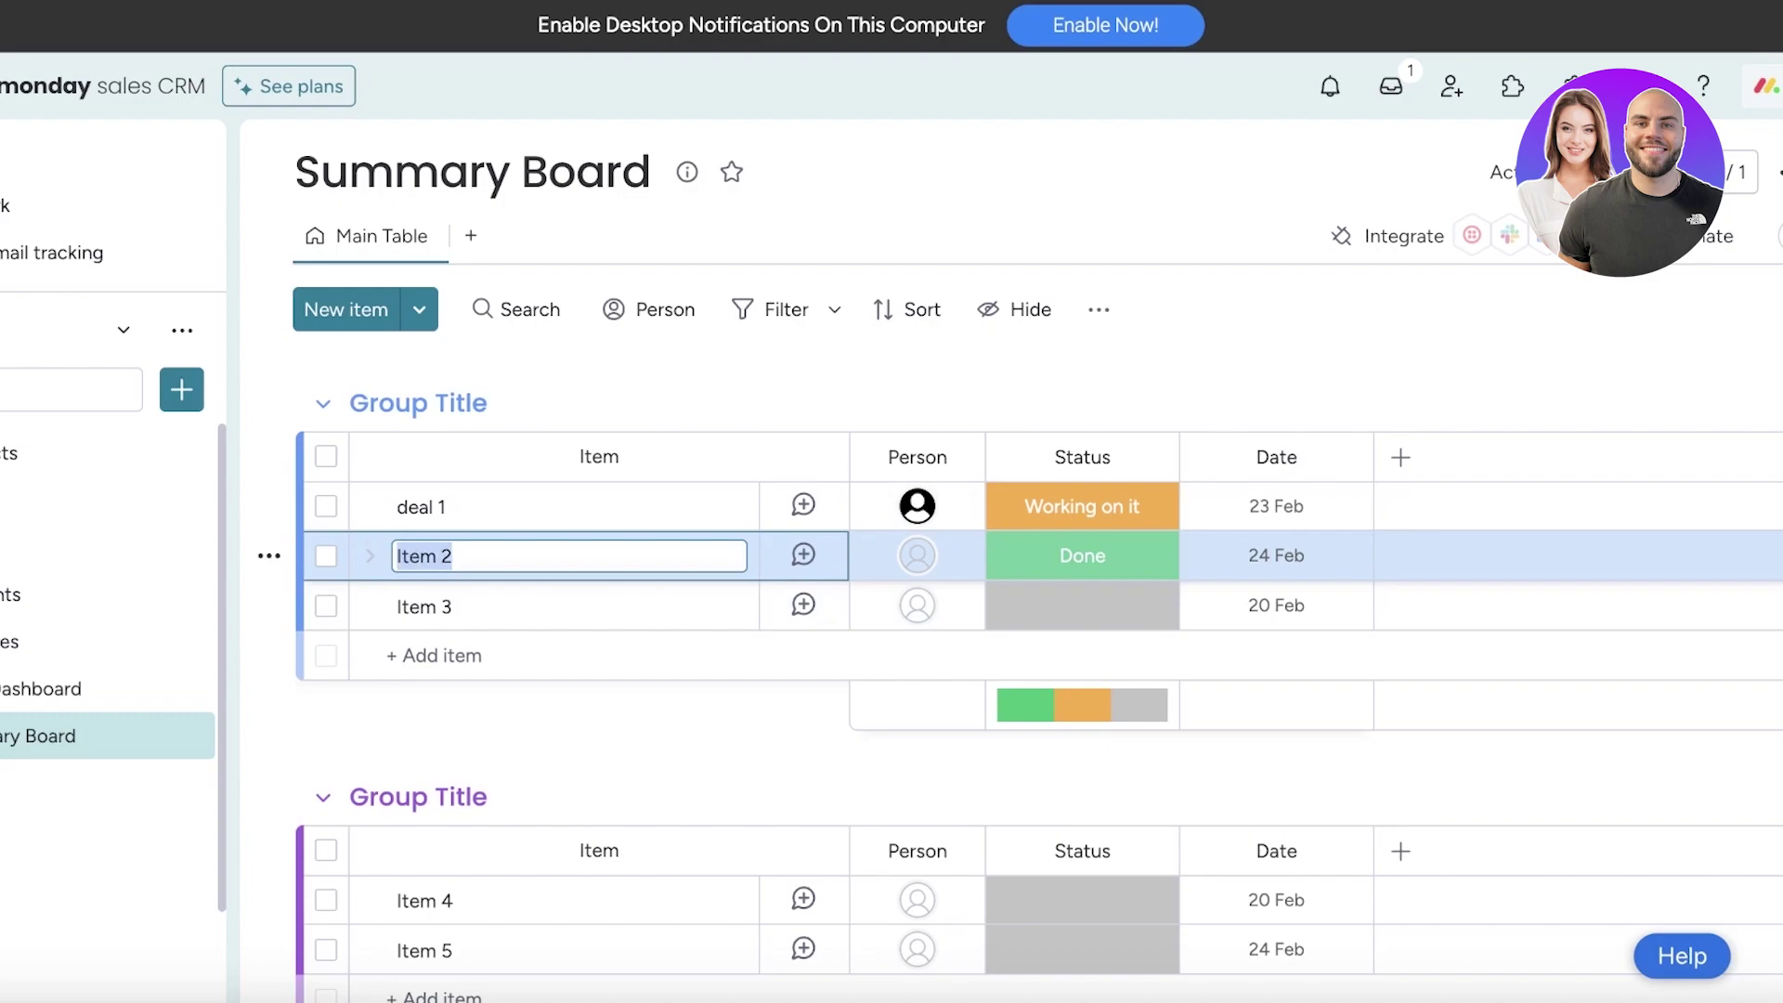
type("deal 2")
key("Return")
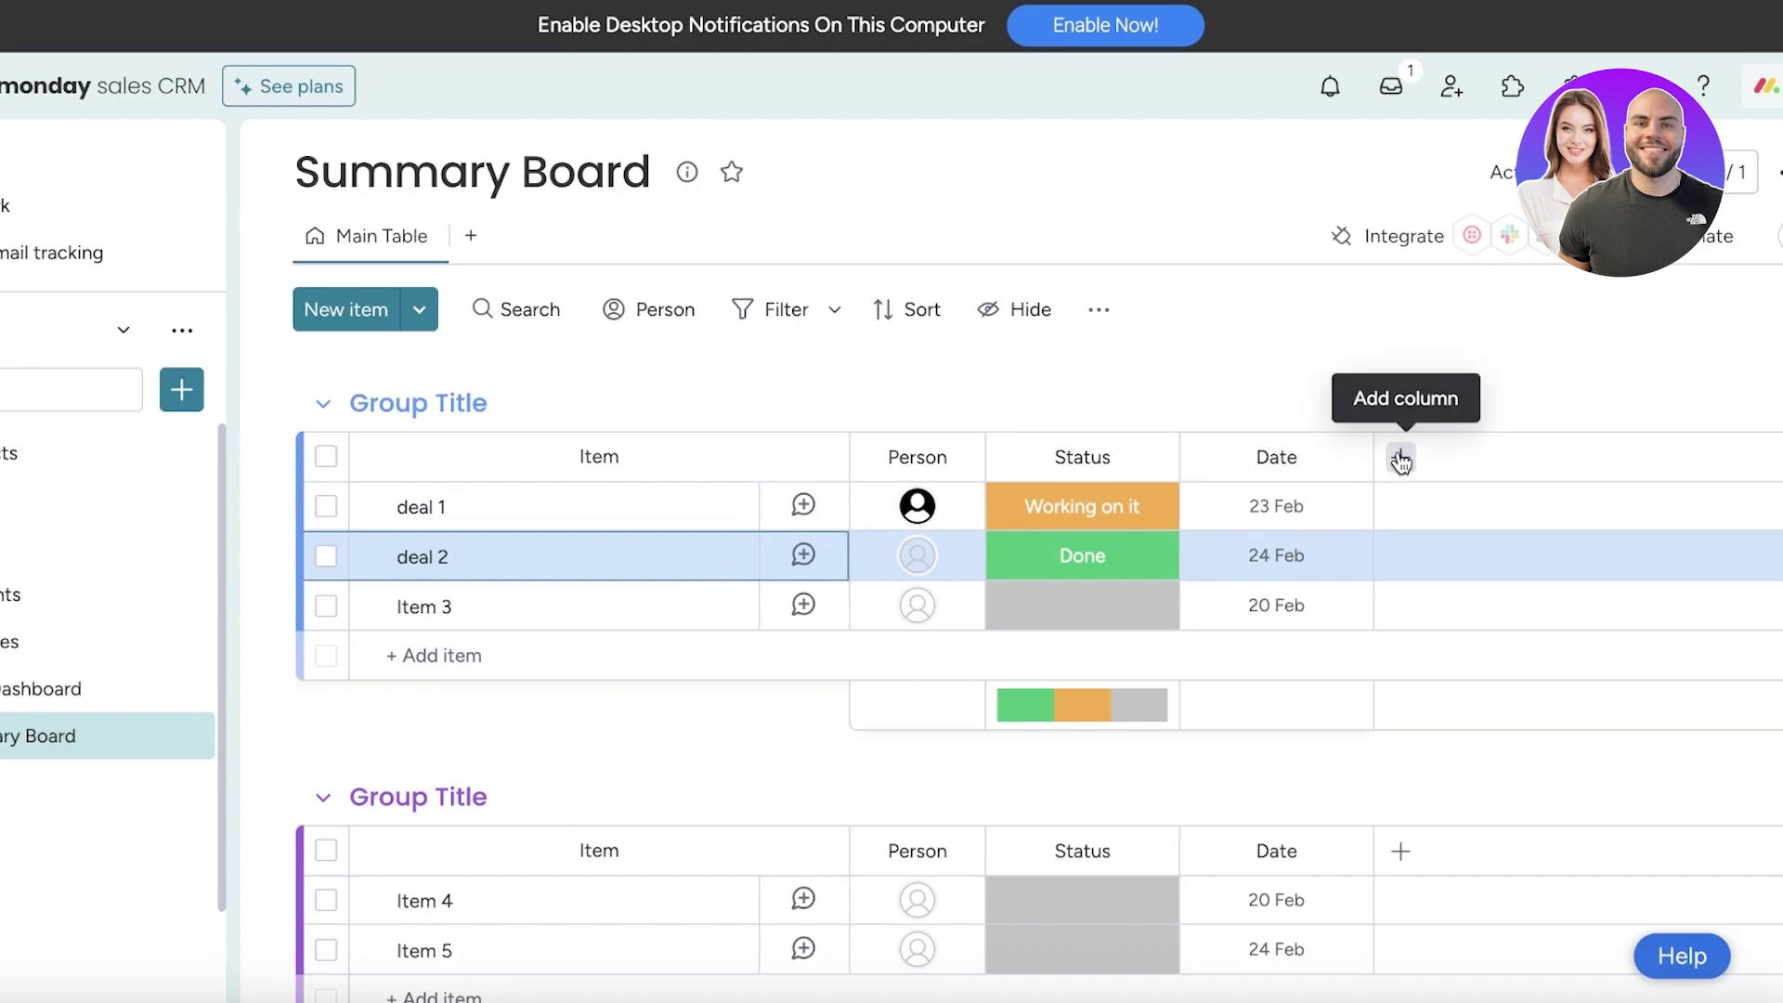
Add a Connect boards column to Summary Board linked to the Accounts board
left_click(1400, 458)
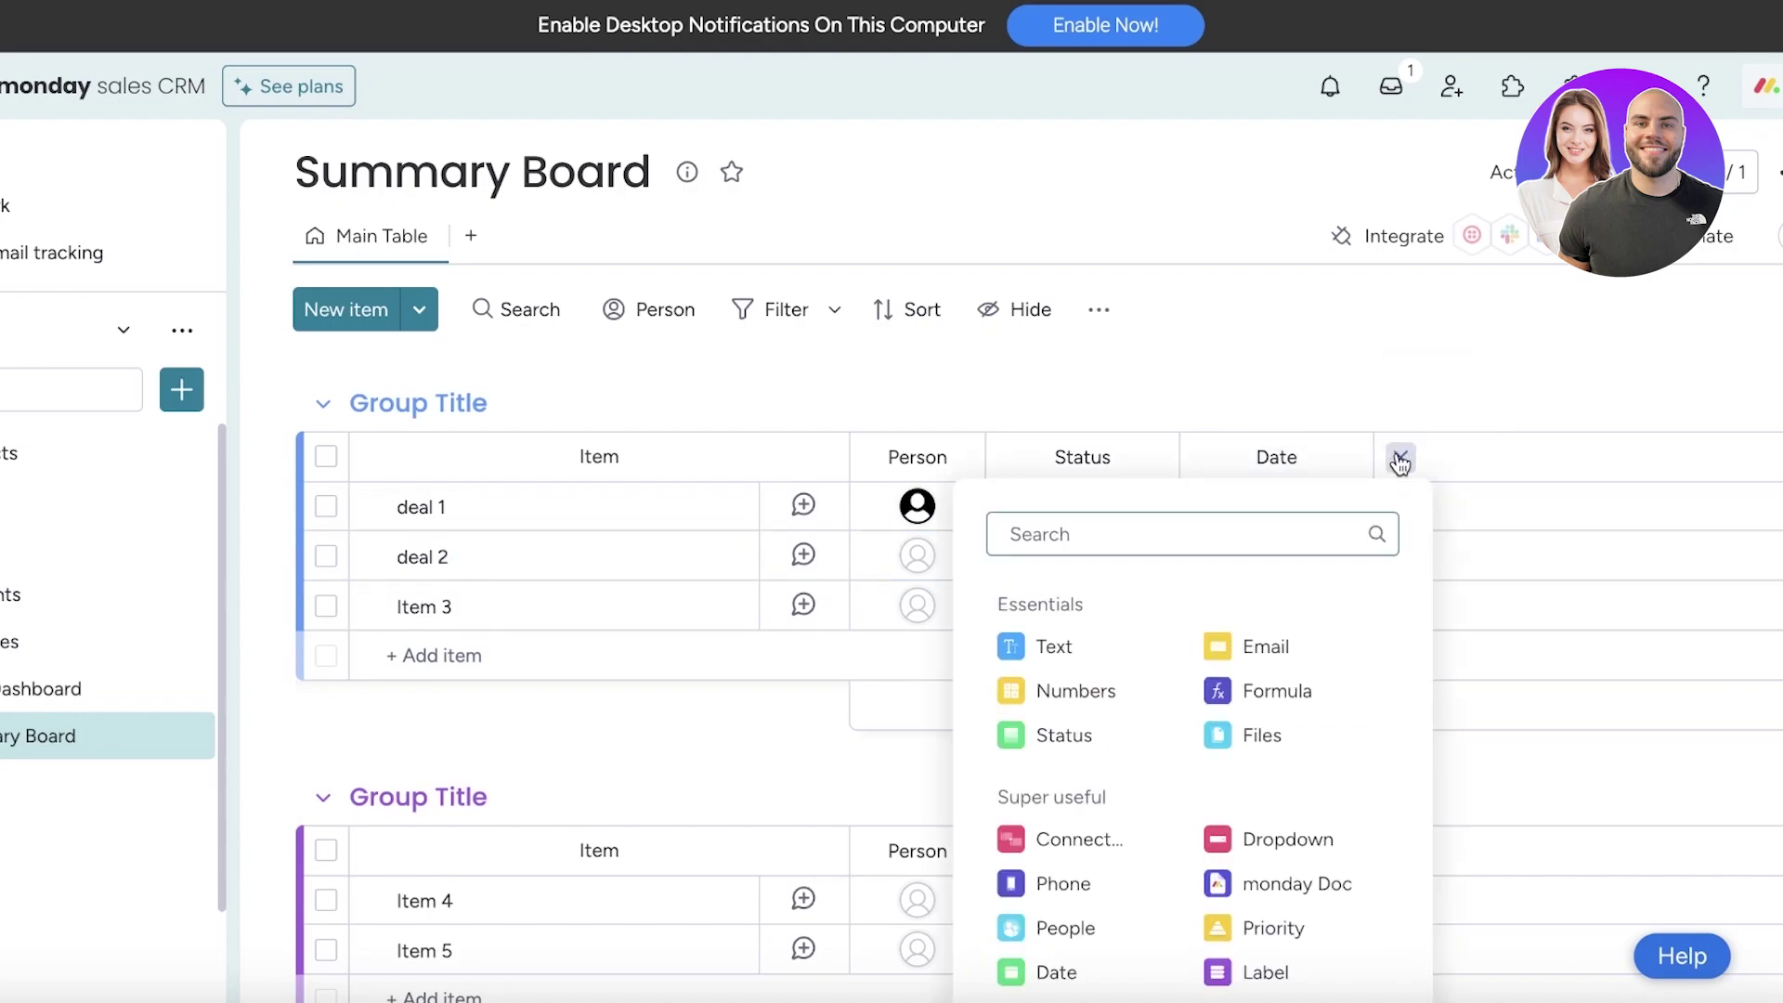
left_click(1063, 840)
left_click(1233, 851)
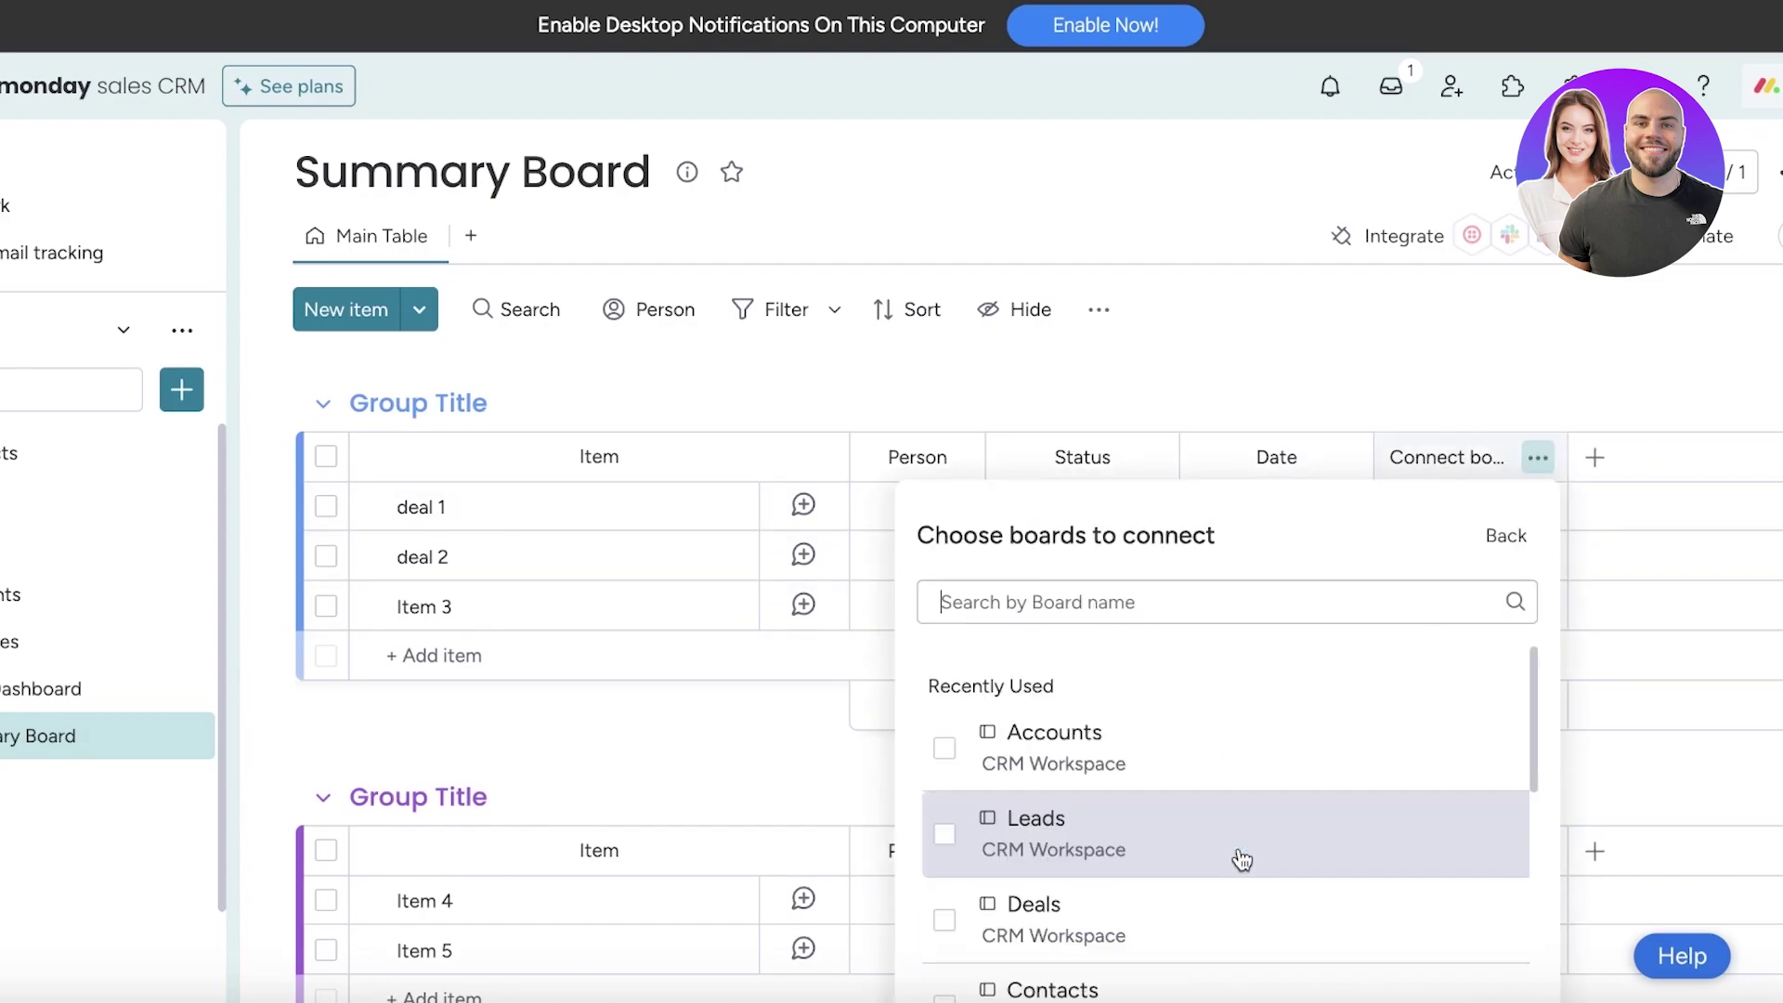
left_click(951, 750)
scroll(940, 876, "down", 1)
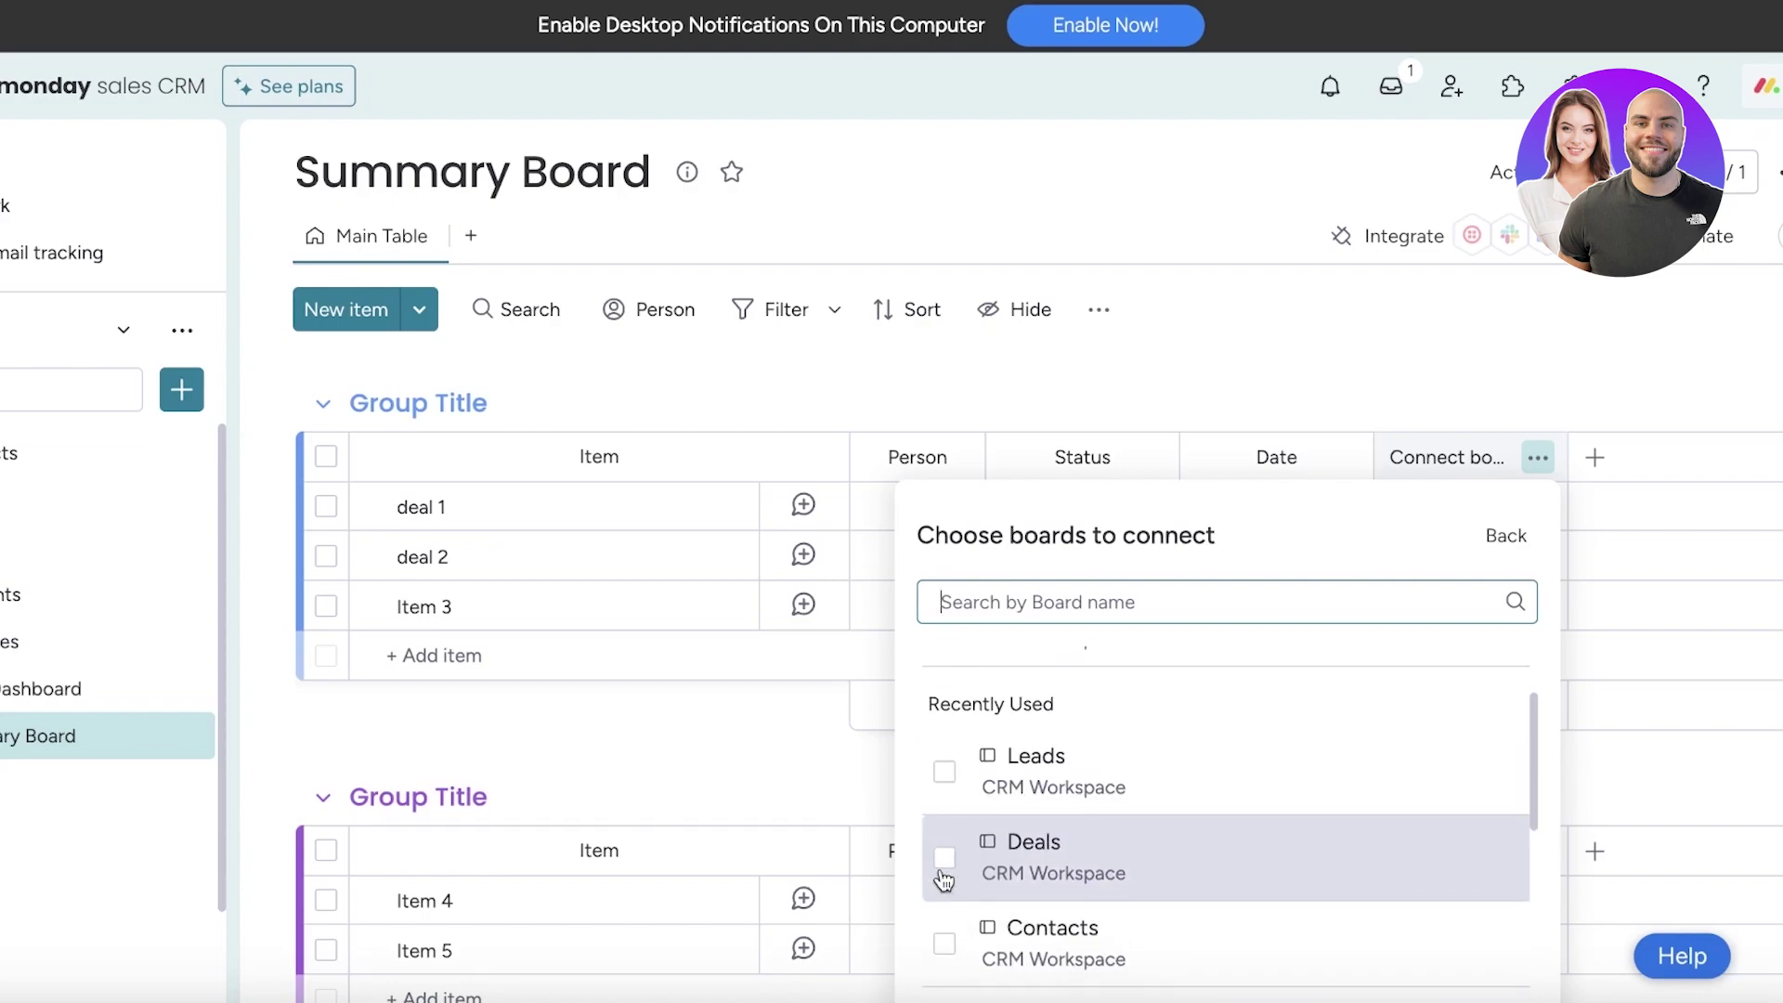
scroll(956, 958, "up", 1)
scroll(1300, 687, "up", 2)
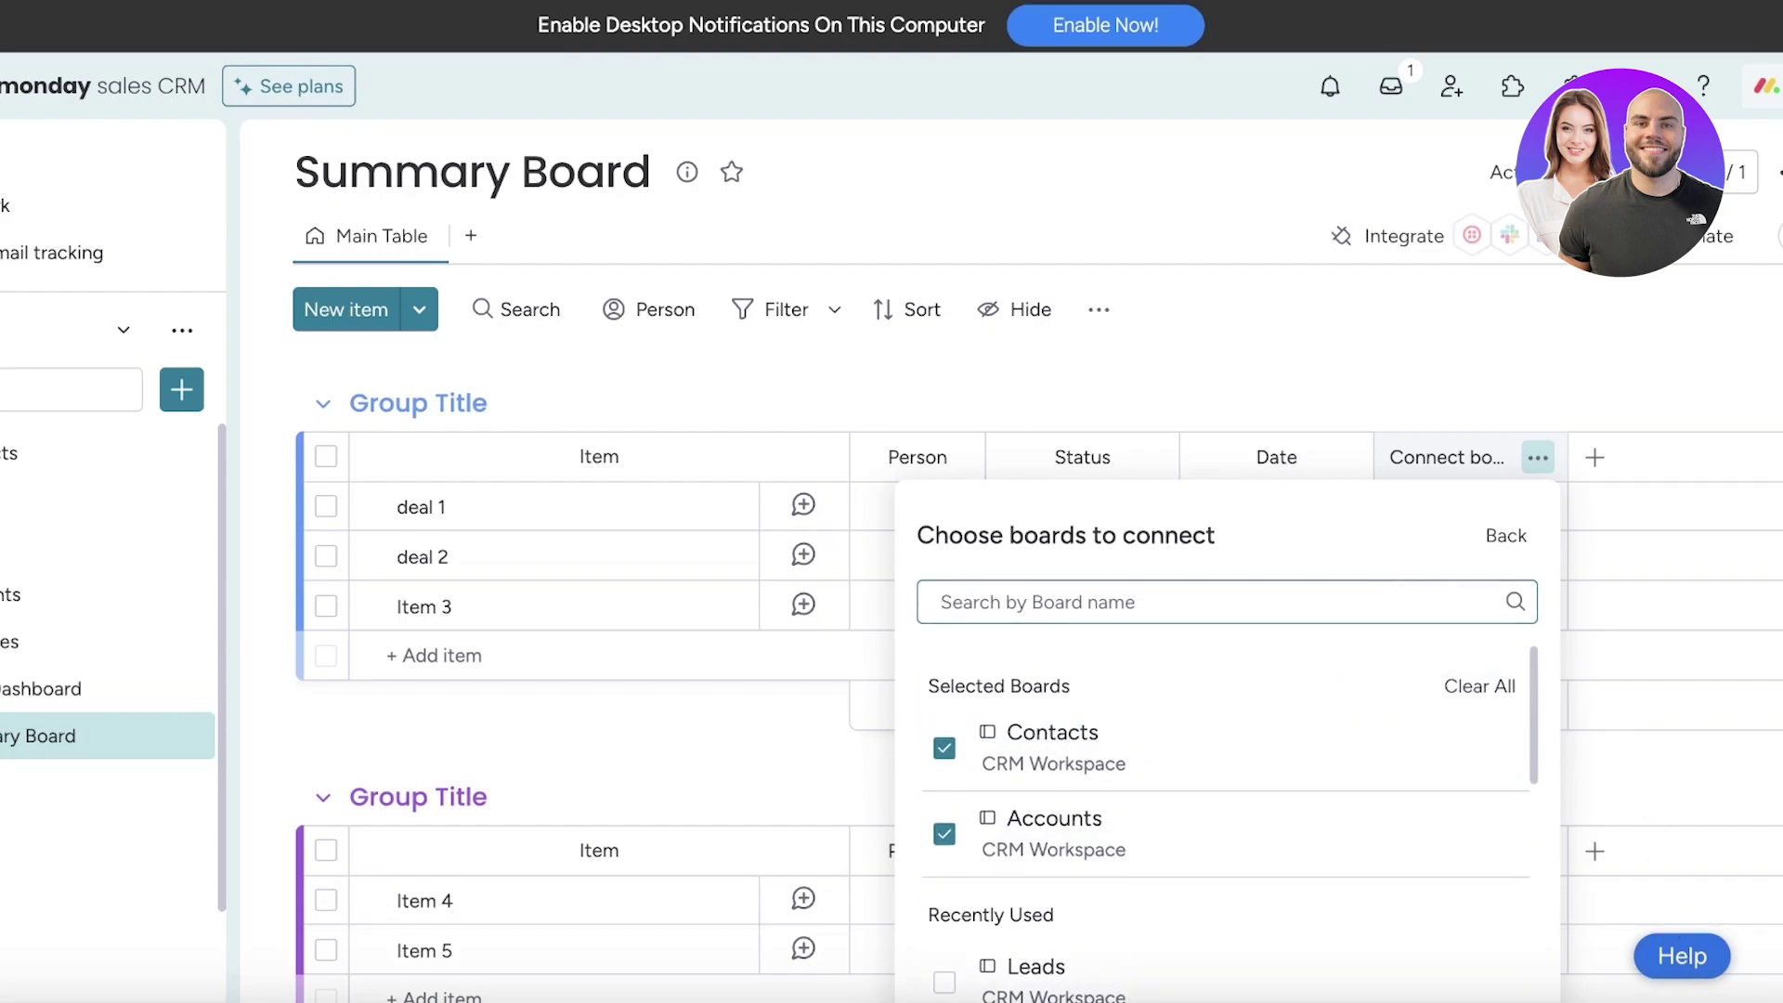
left_click(1505, 534)
left_click(1508, 509)
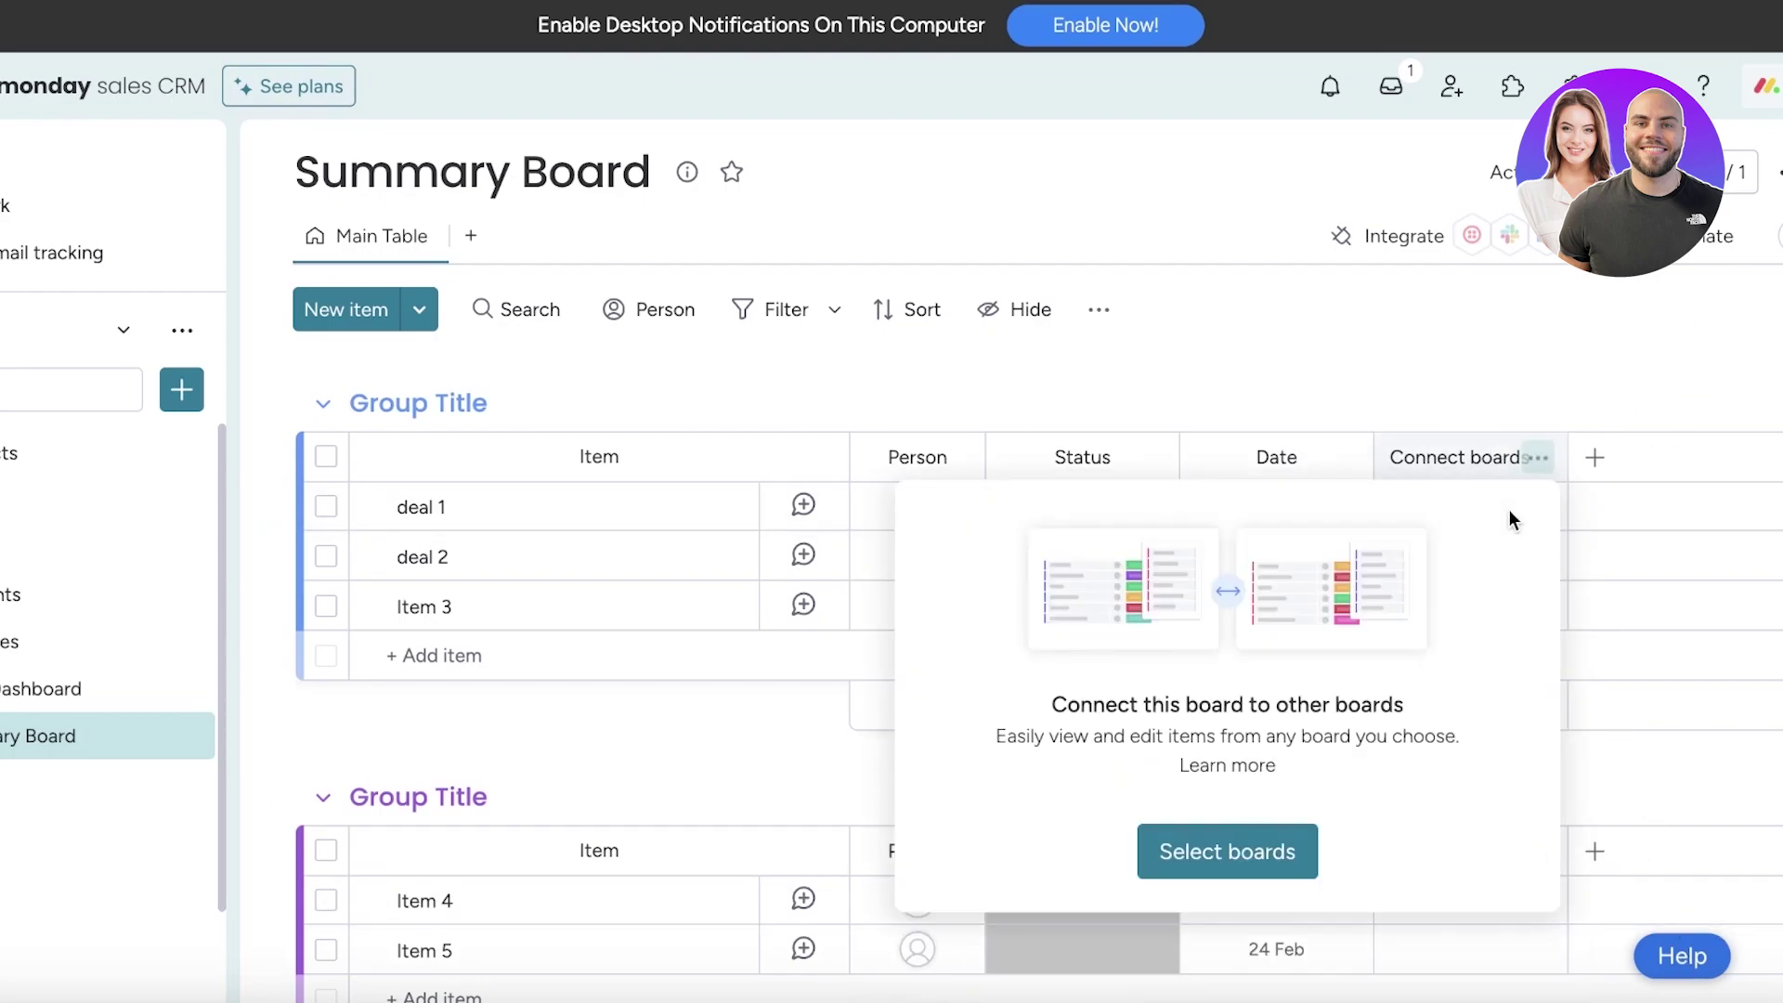
left_click(1177, 848)
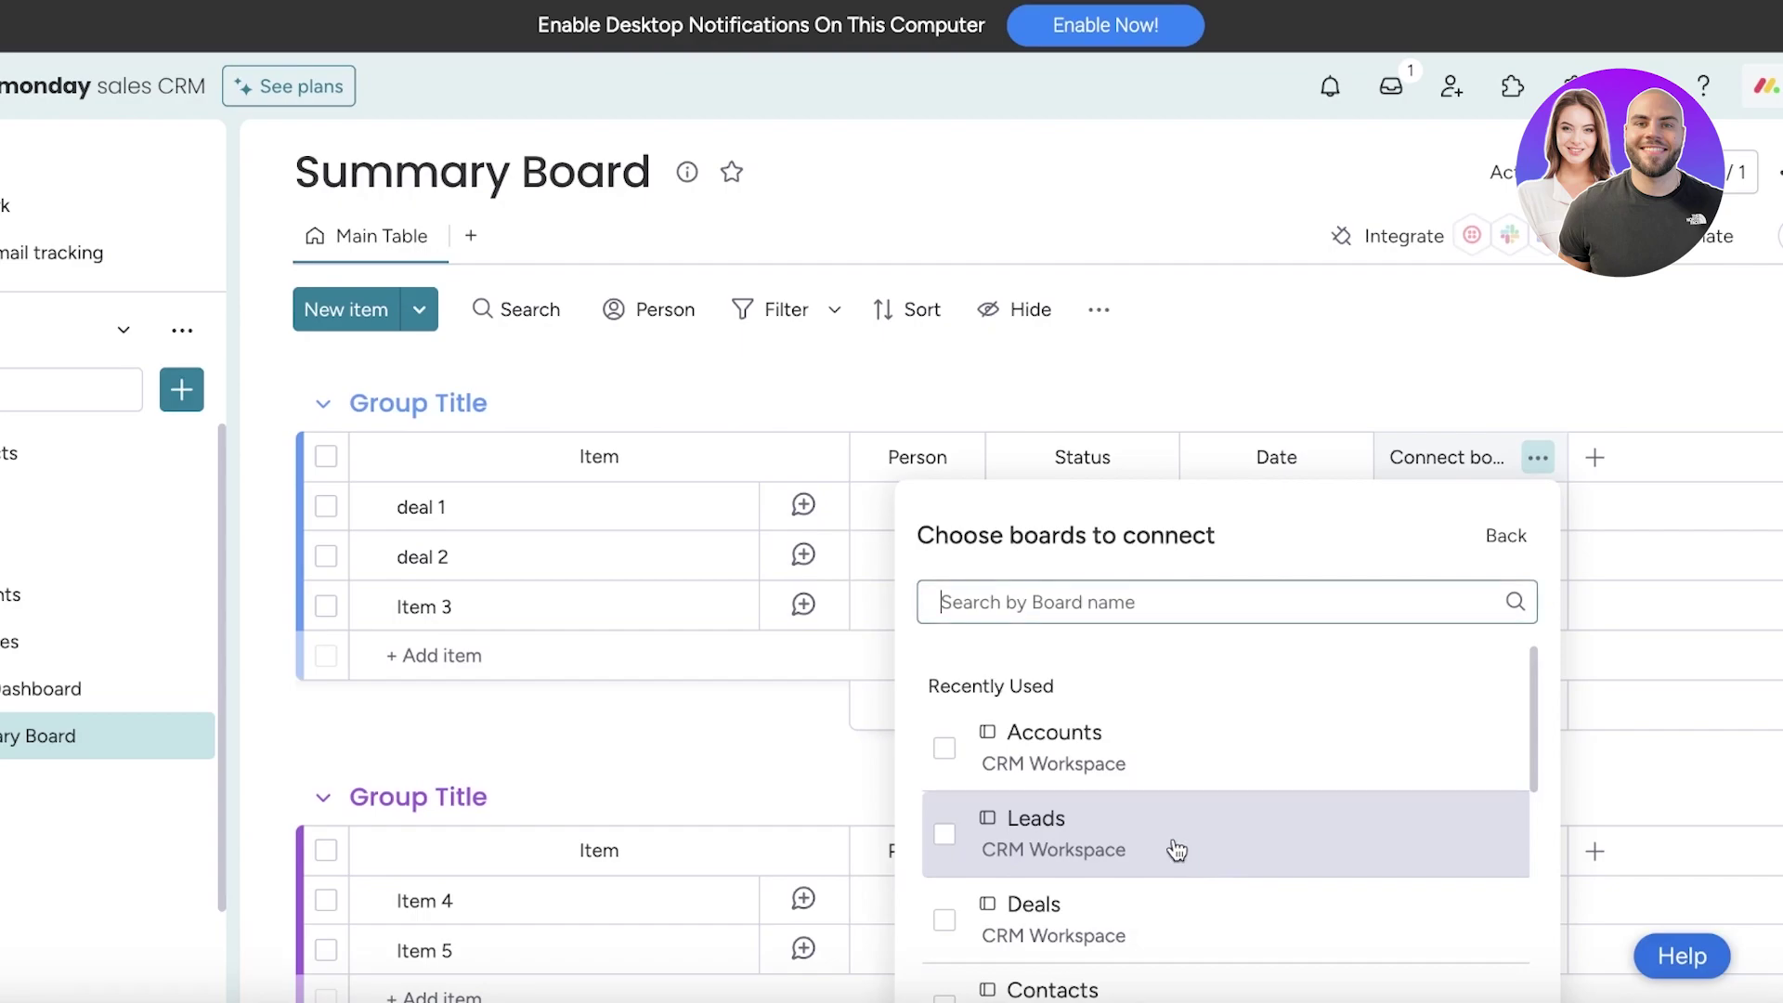
left_click(944, 748)
scroll(947, 957, "down", 1)
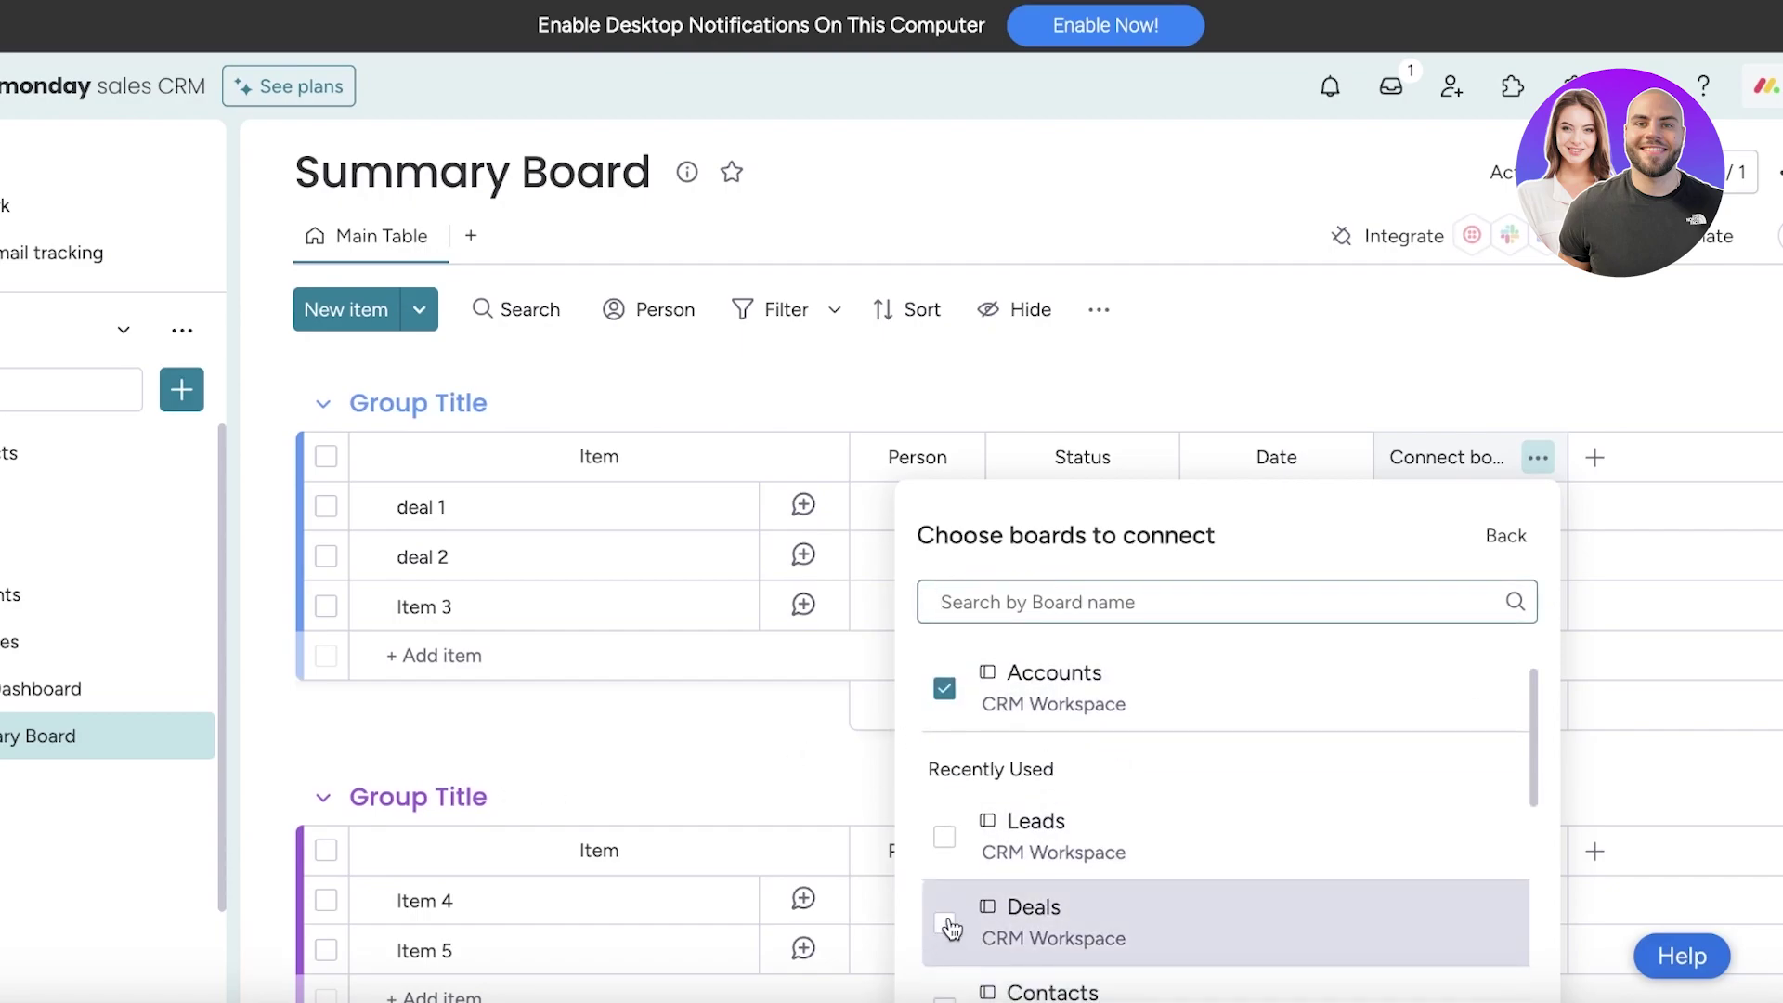
scroll(952, 947, "down", 5)
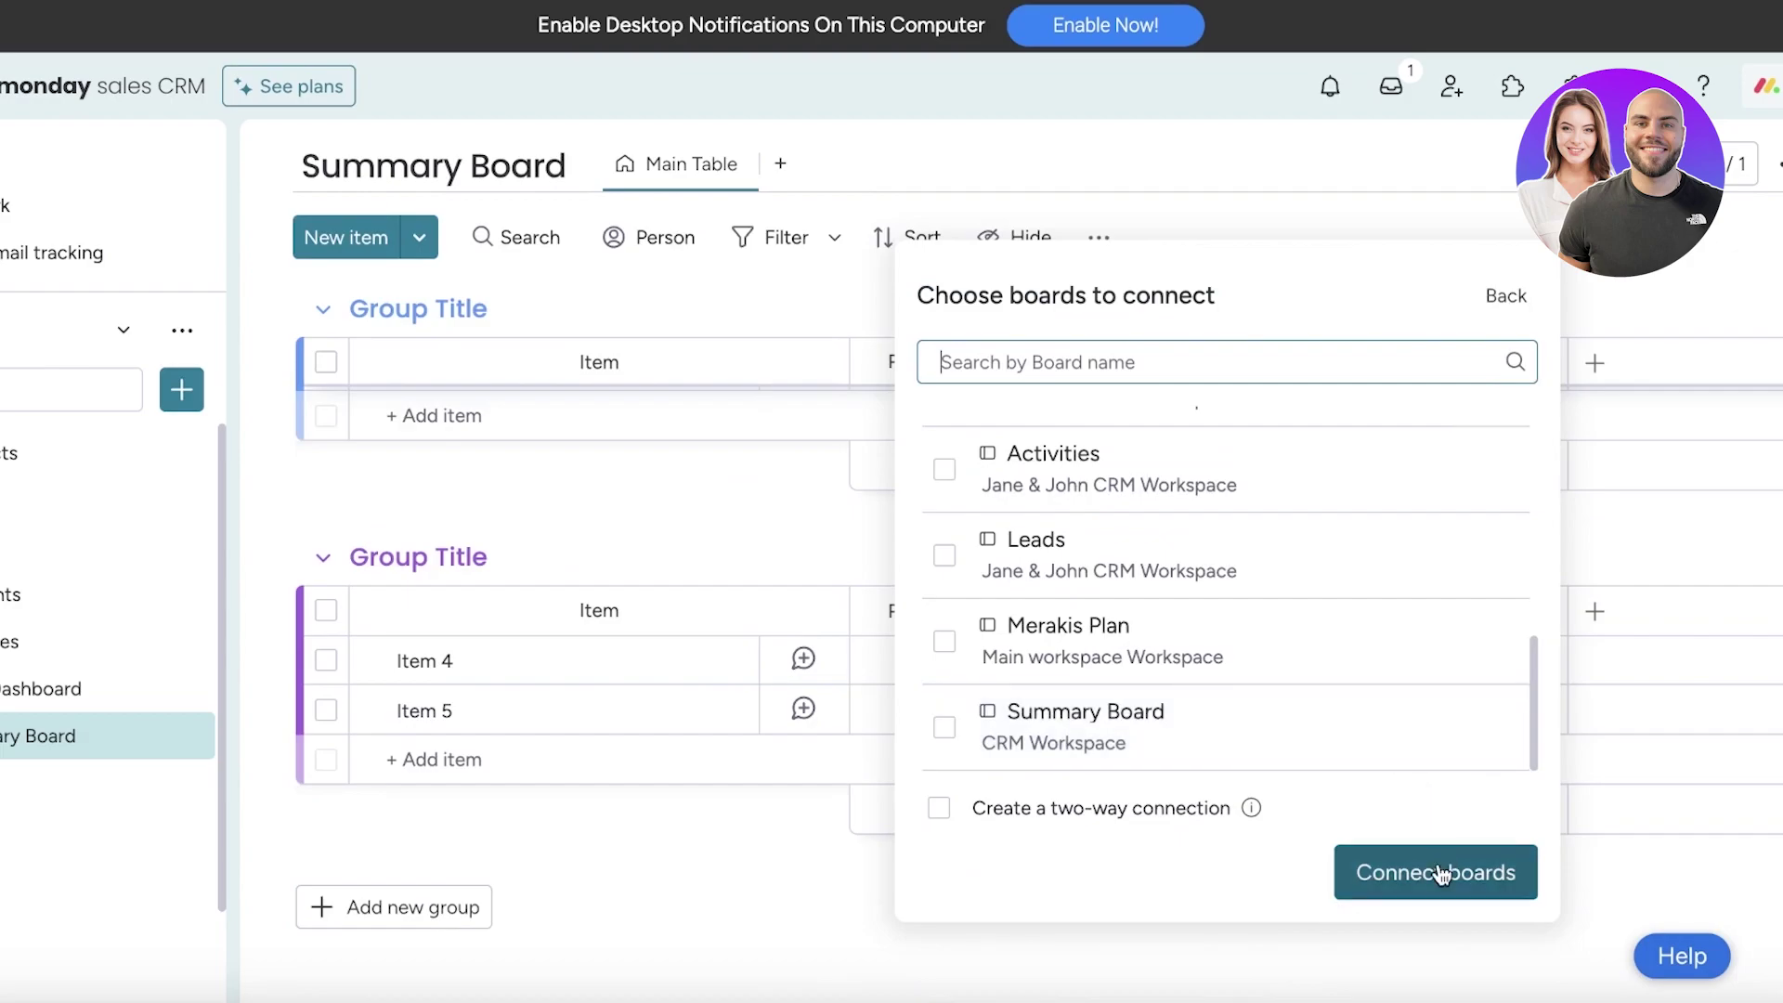
left_click(1439, 873)
Add the Deals board to the connection and make it two-way
left_click(1454, 370)
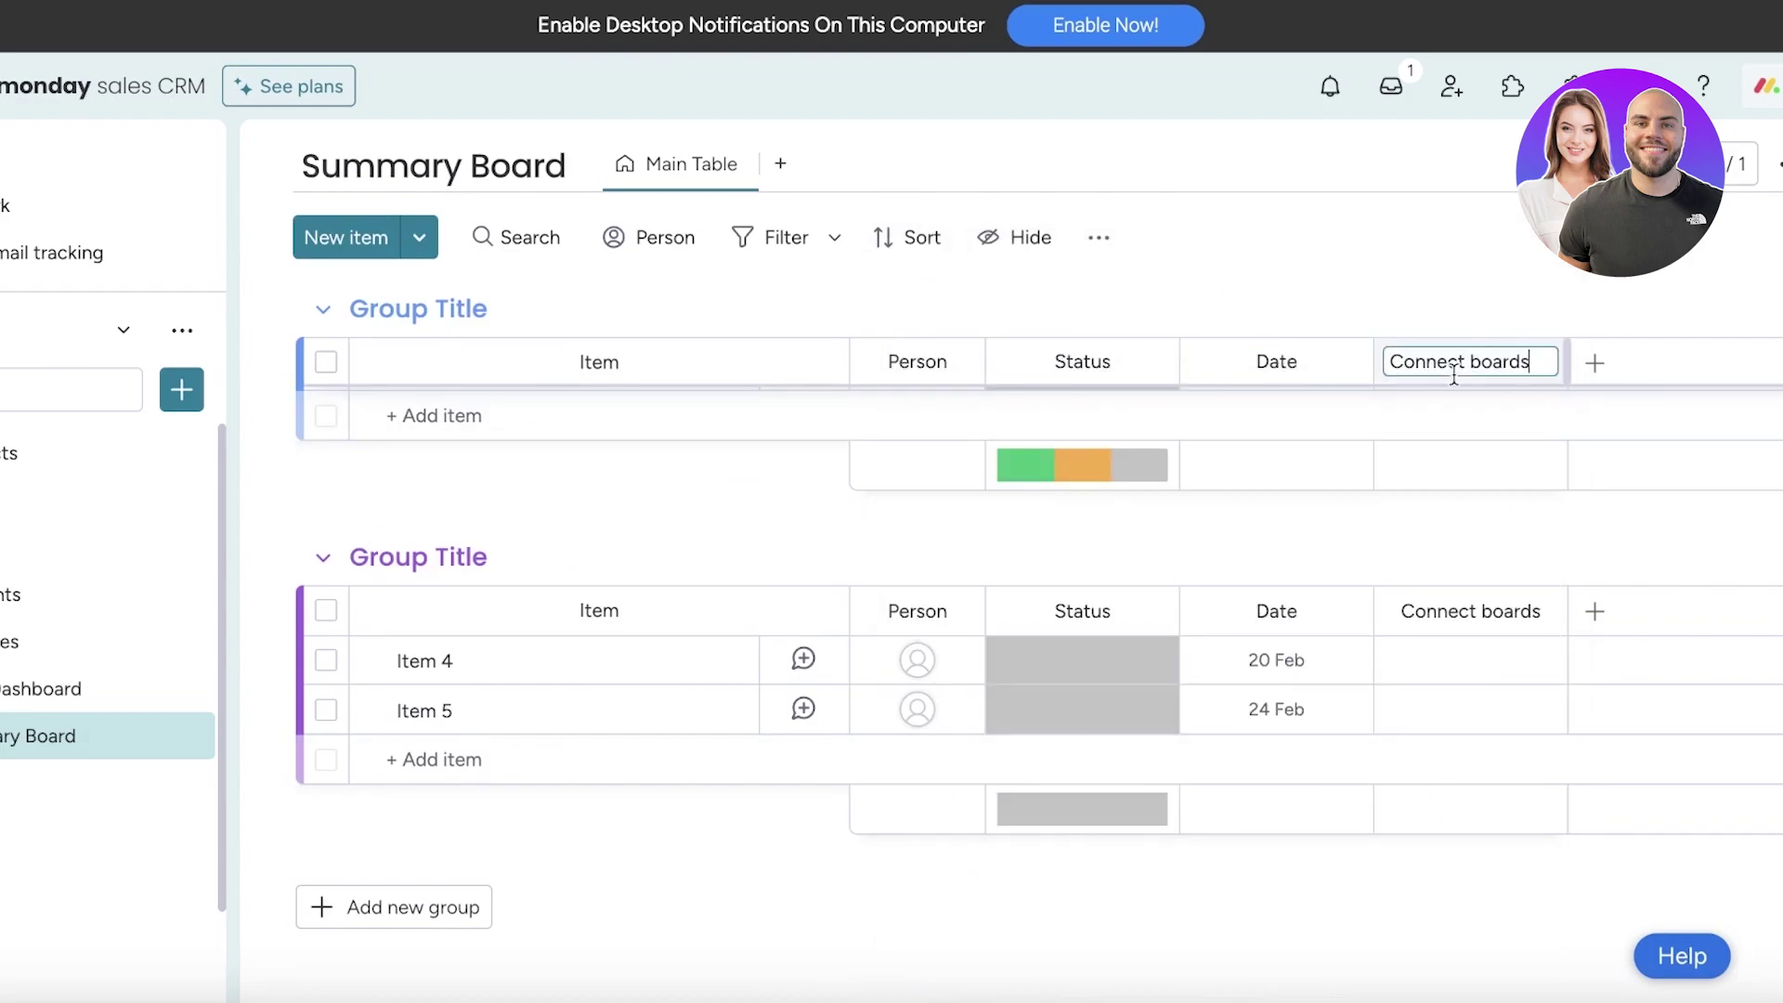
left_click(1470, 457)
left_click(1473, 438)
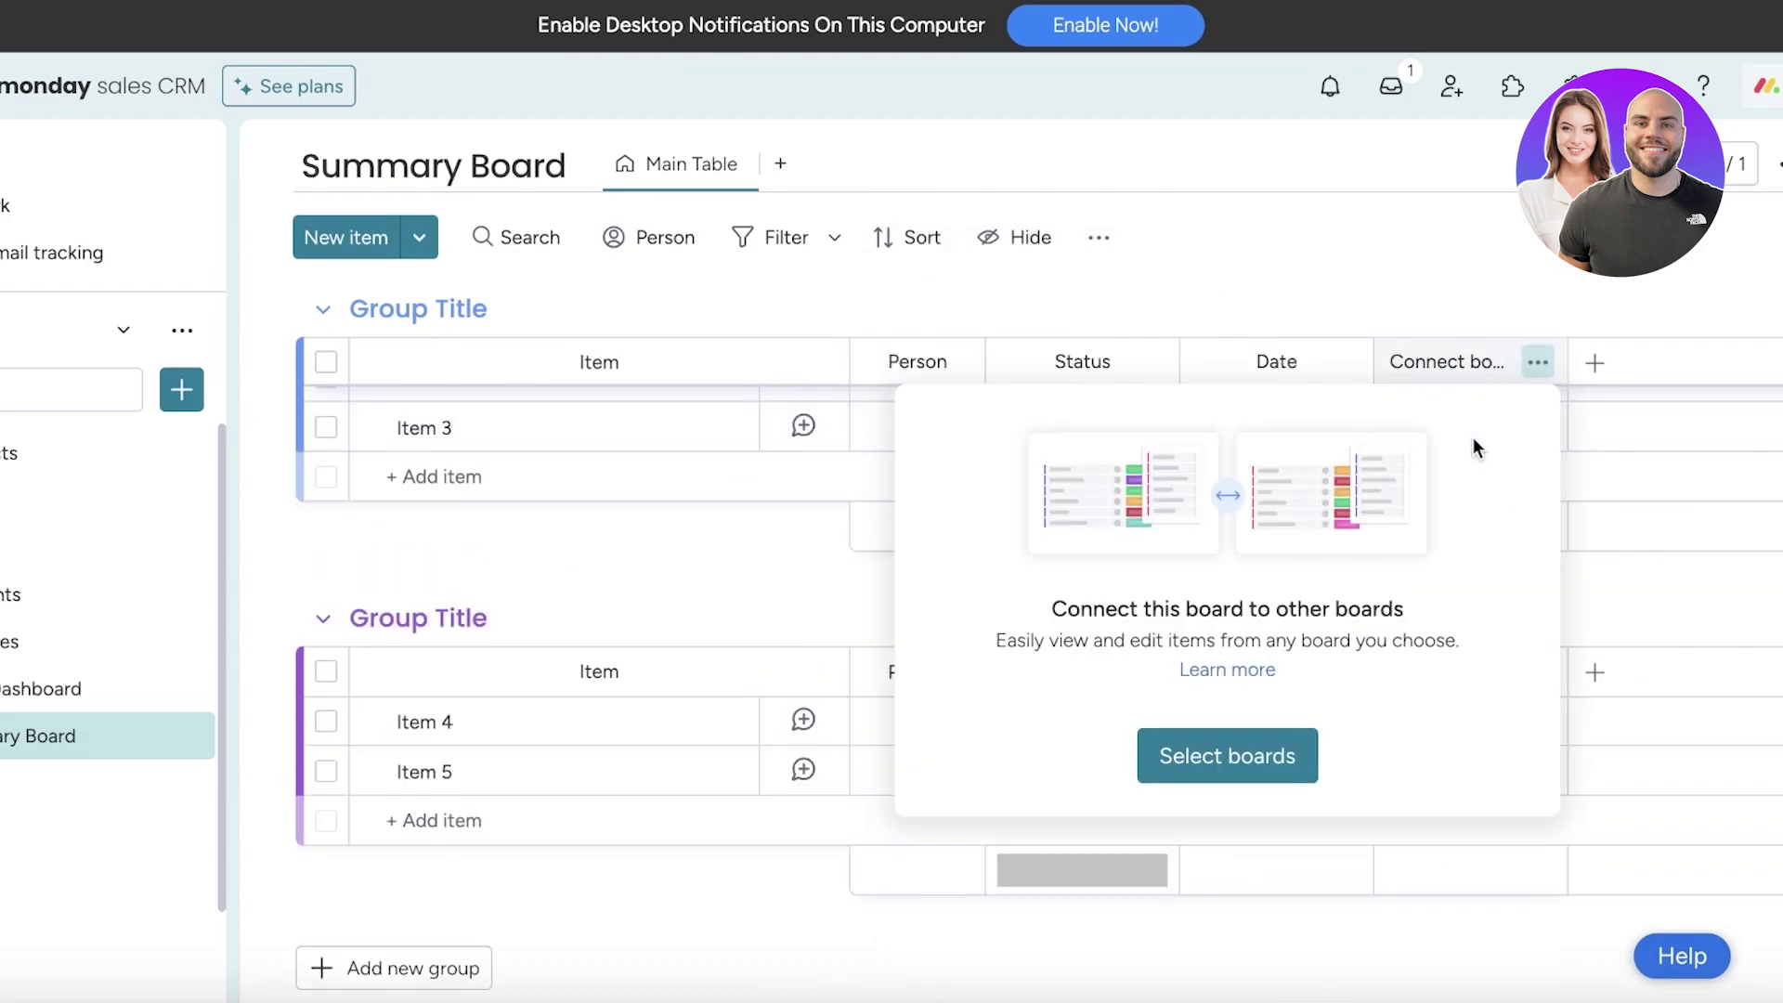
left_click(1270, 739)
left_click(943, 817)
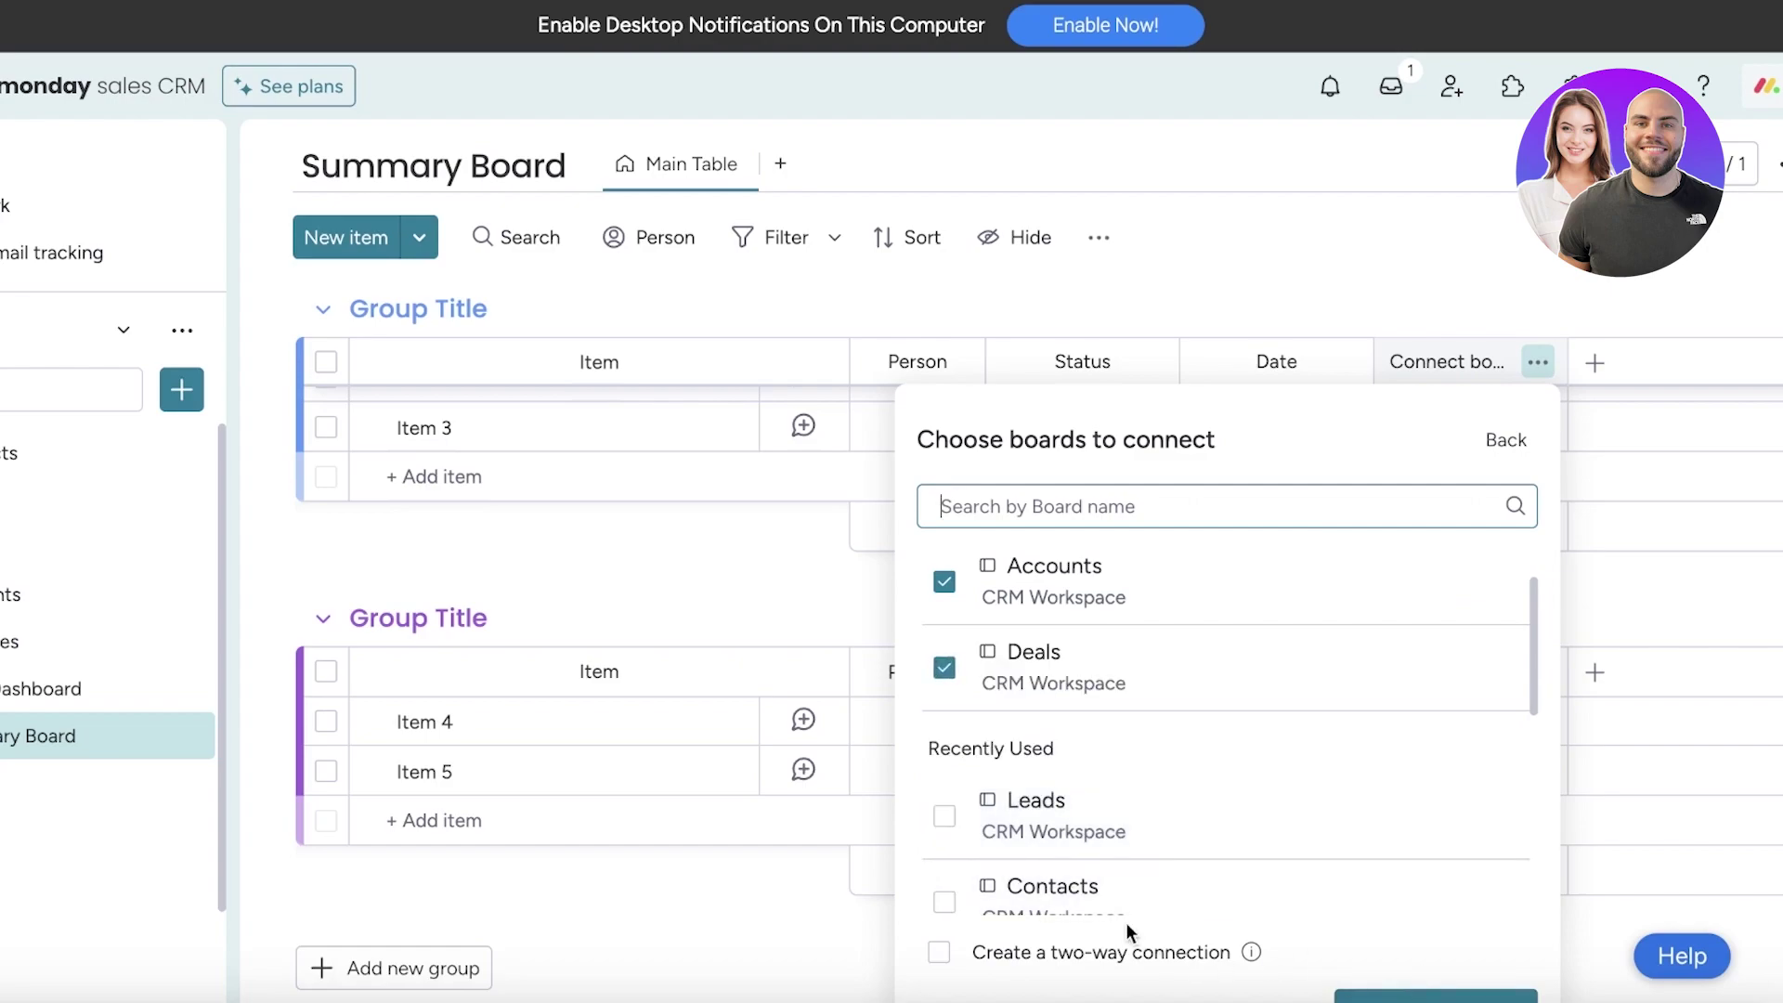
left_click(1050, 957)
left_click(1418, 996)
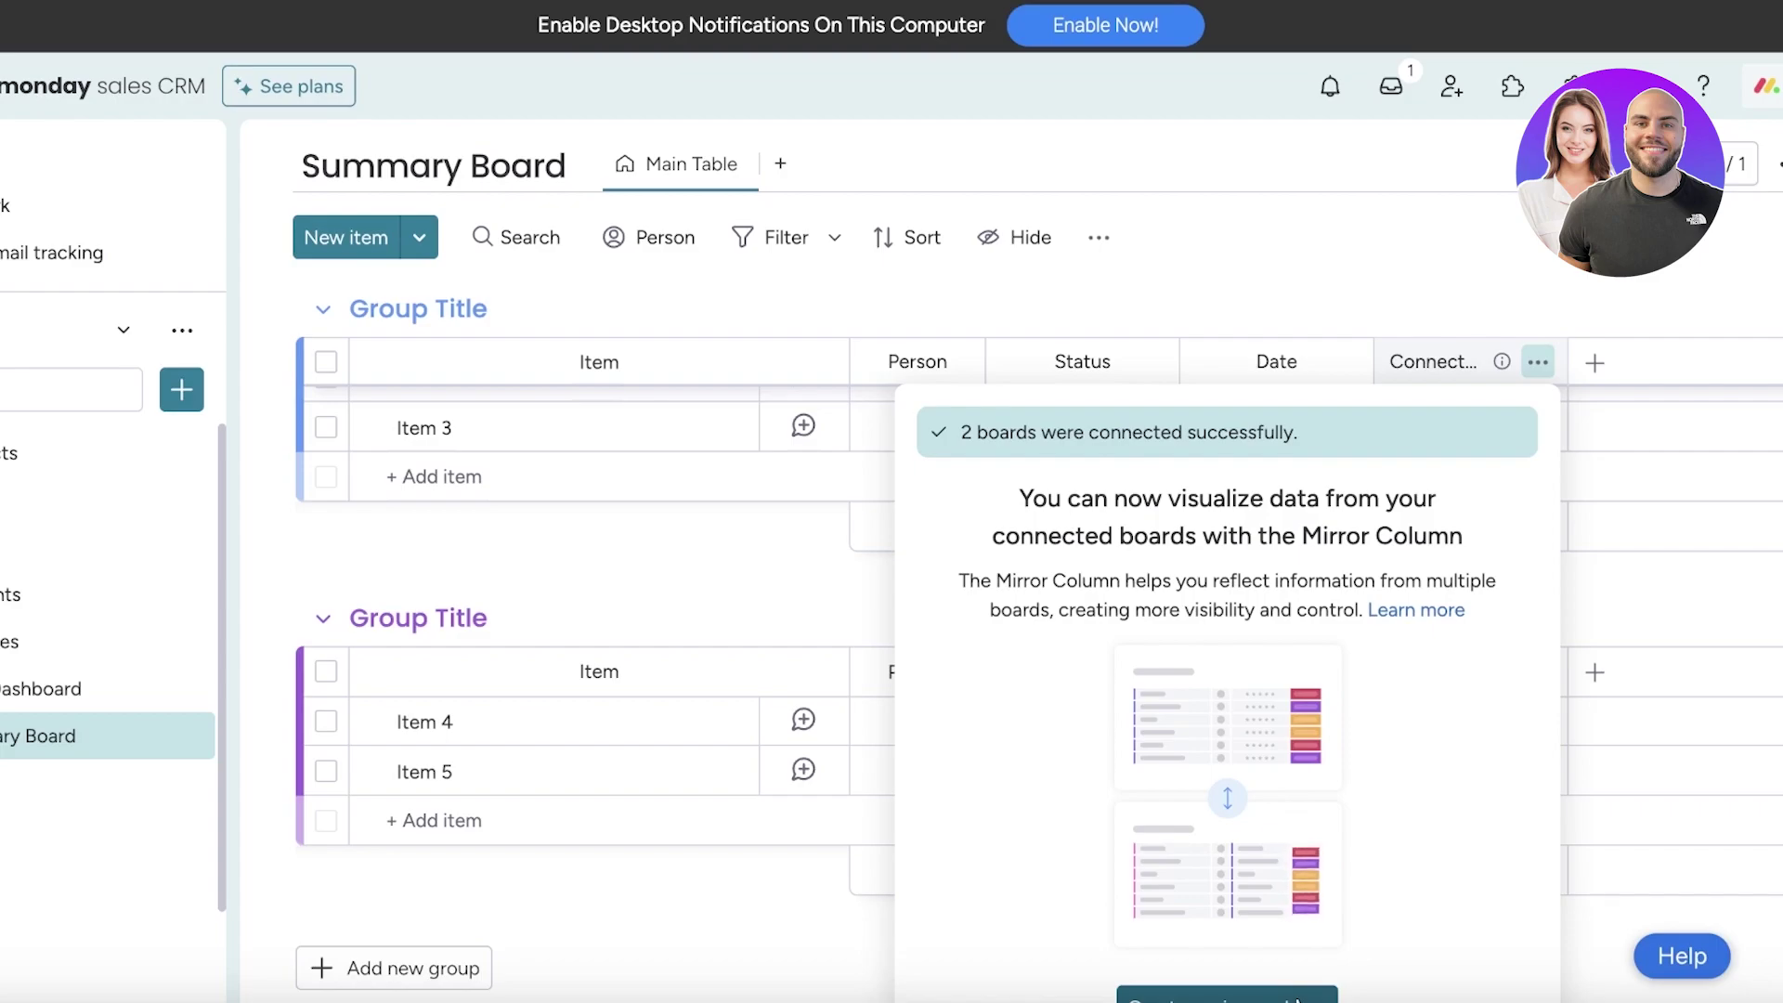
Add a Mirror column and try mirroring the Deals, then Board, columns from Accounts
left_click(1226, 995)
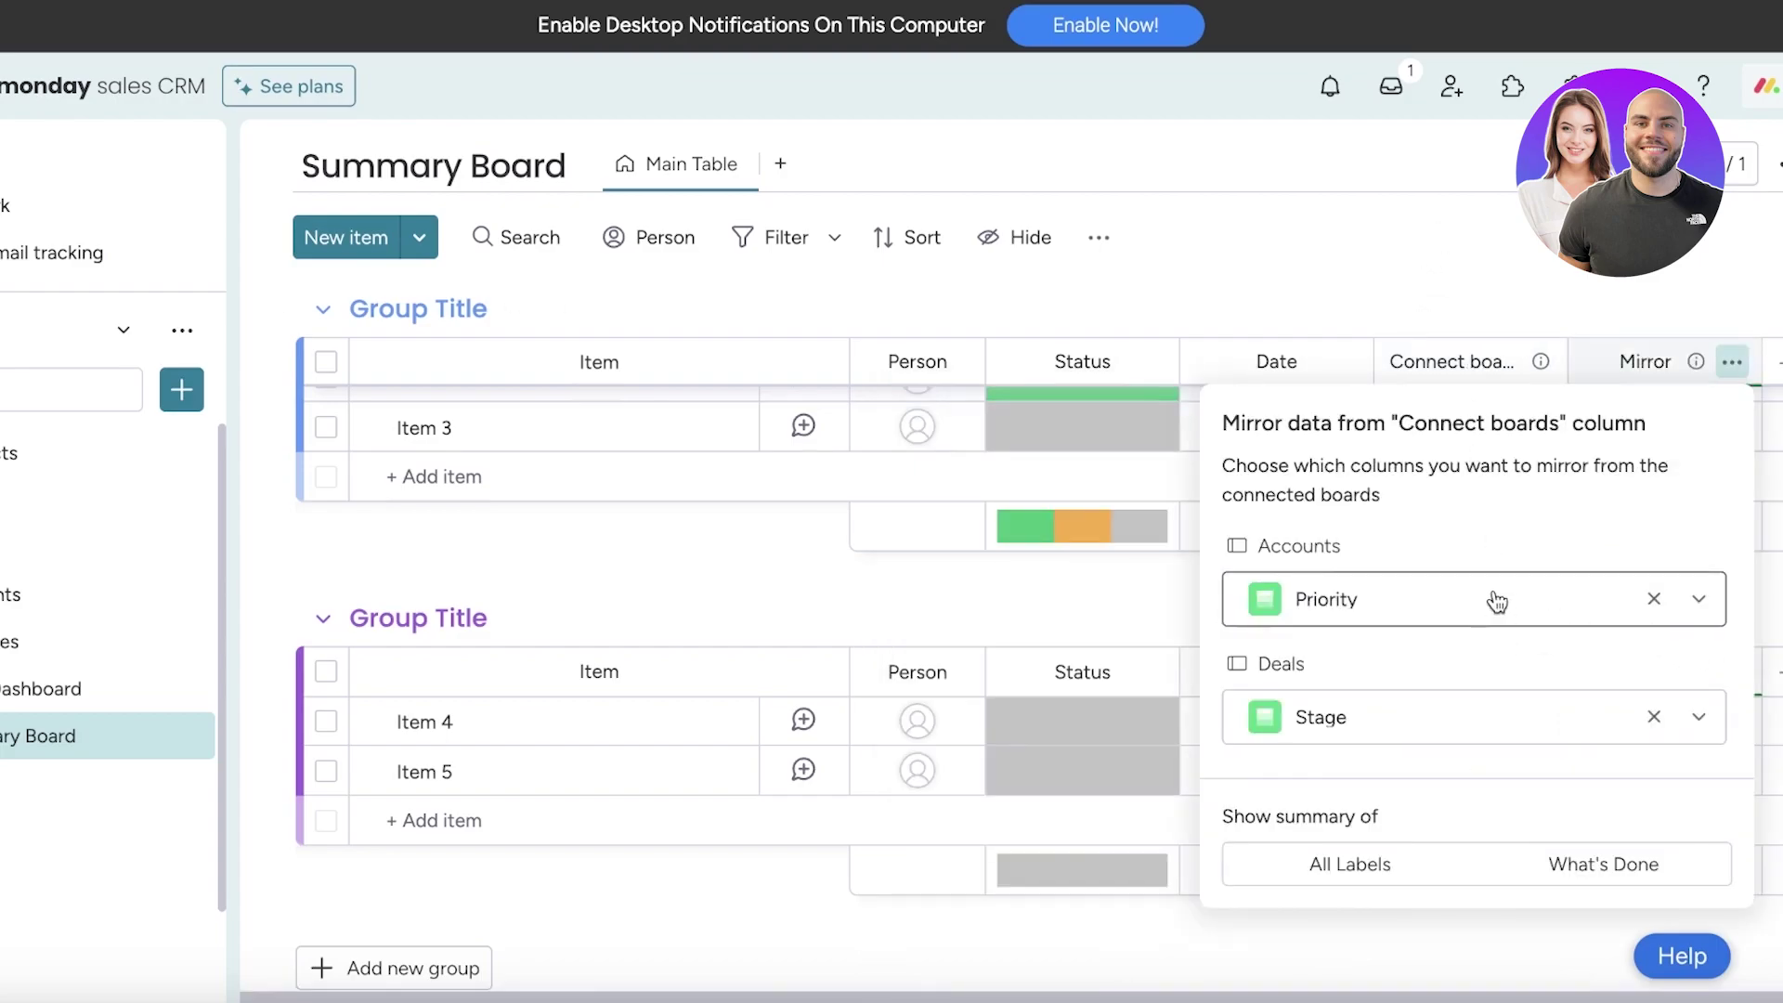
left_click(1497, 602)
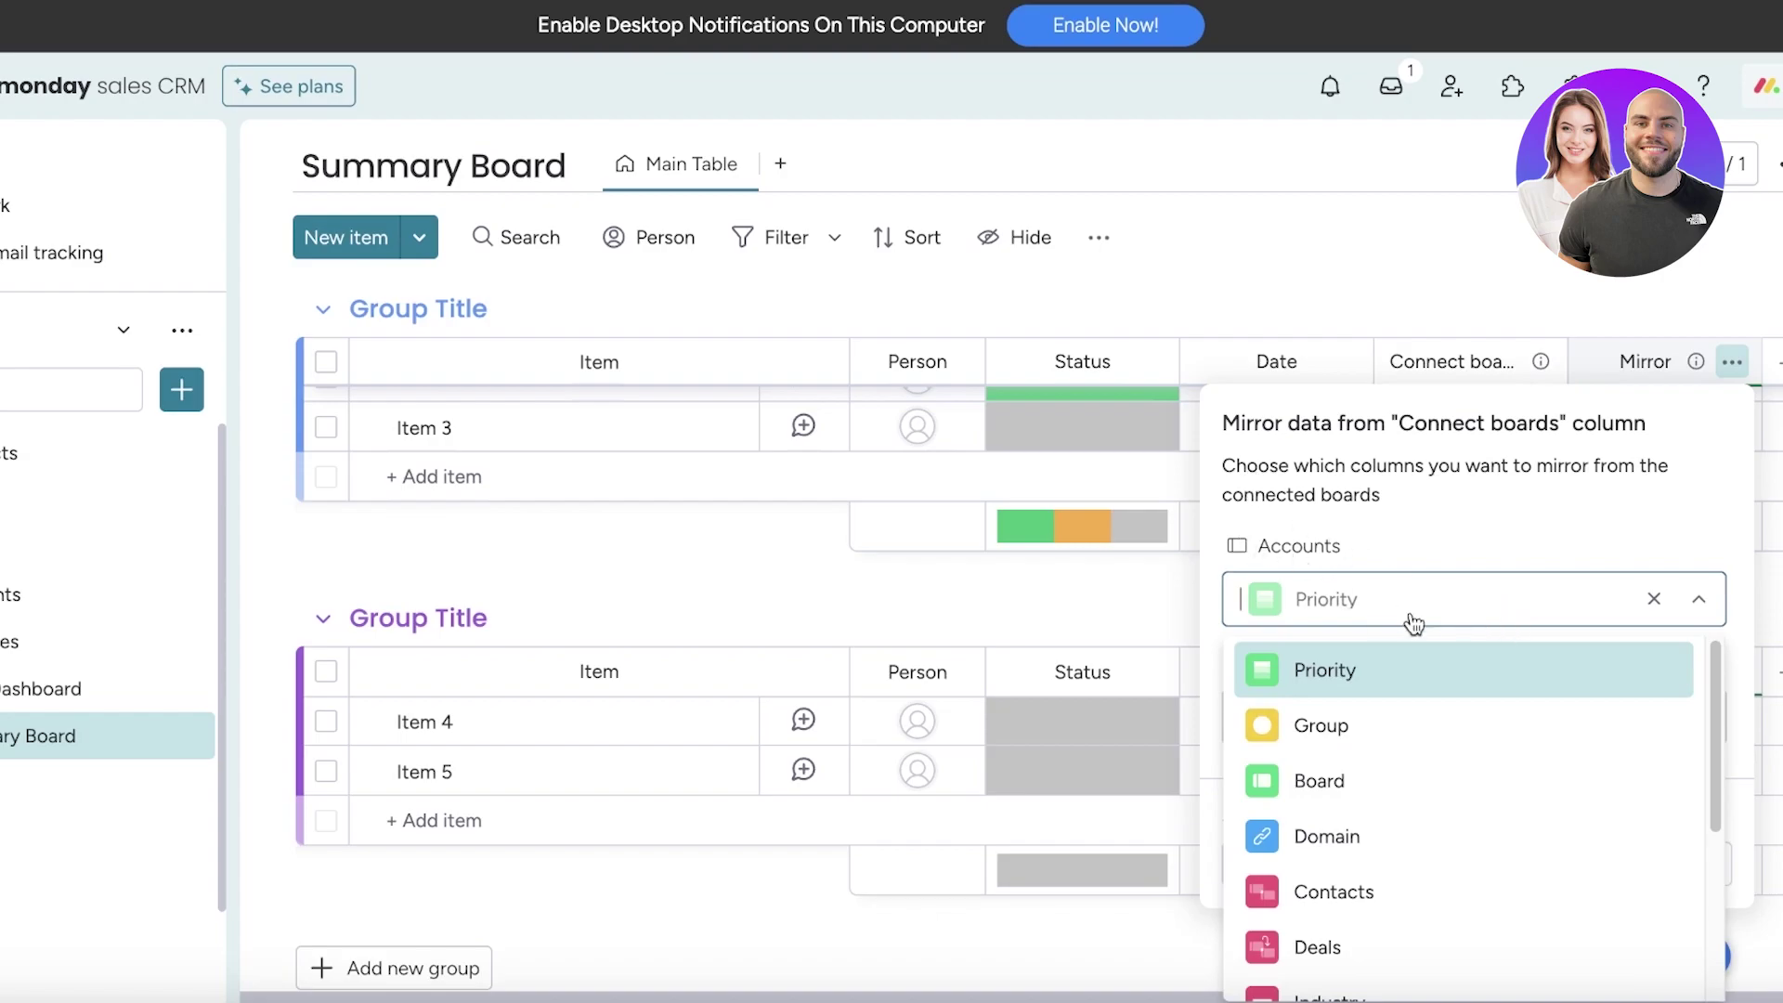
scroll(1351, 845, "down", 3)
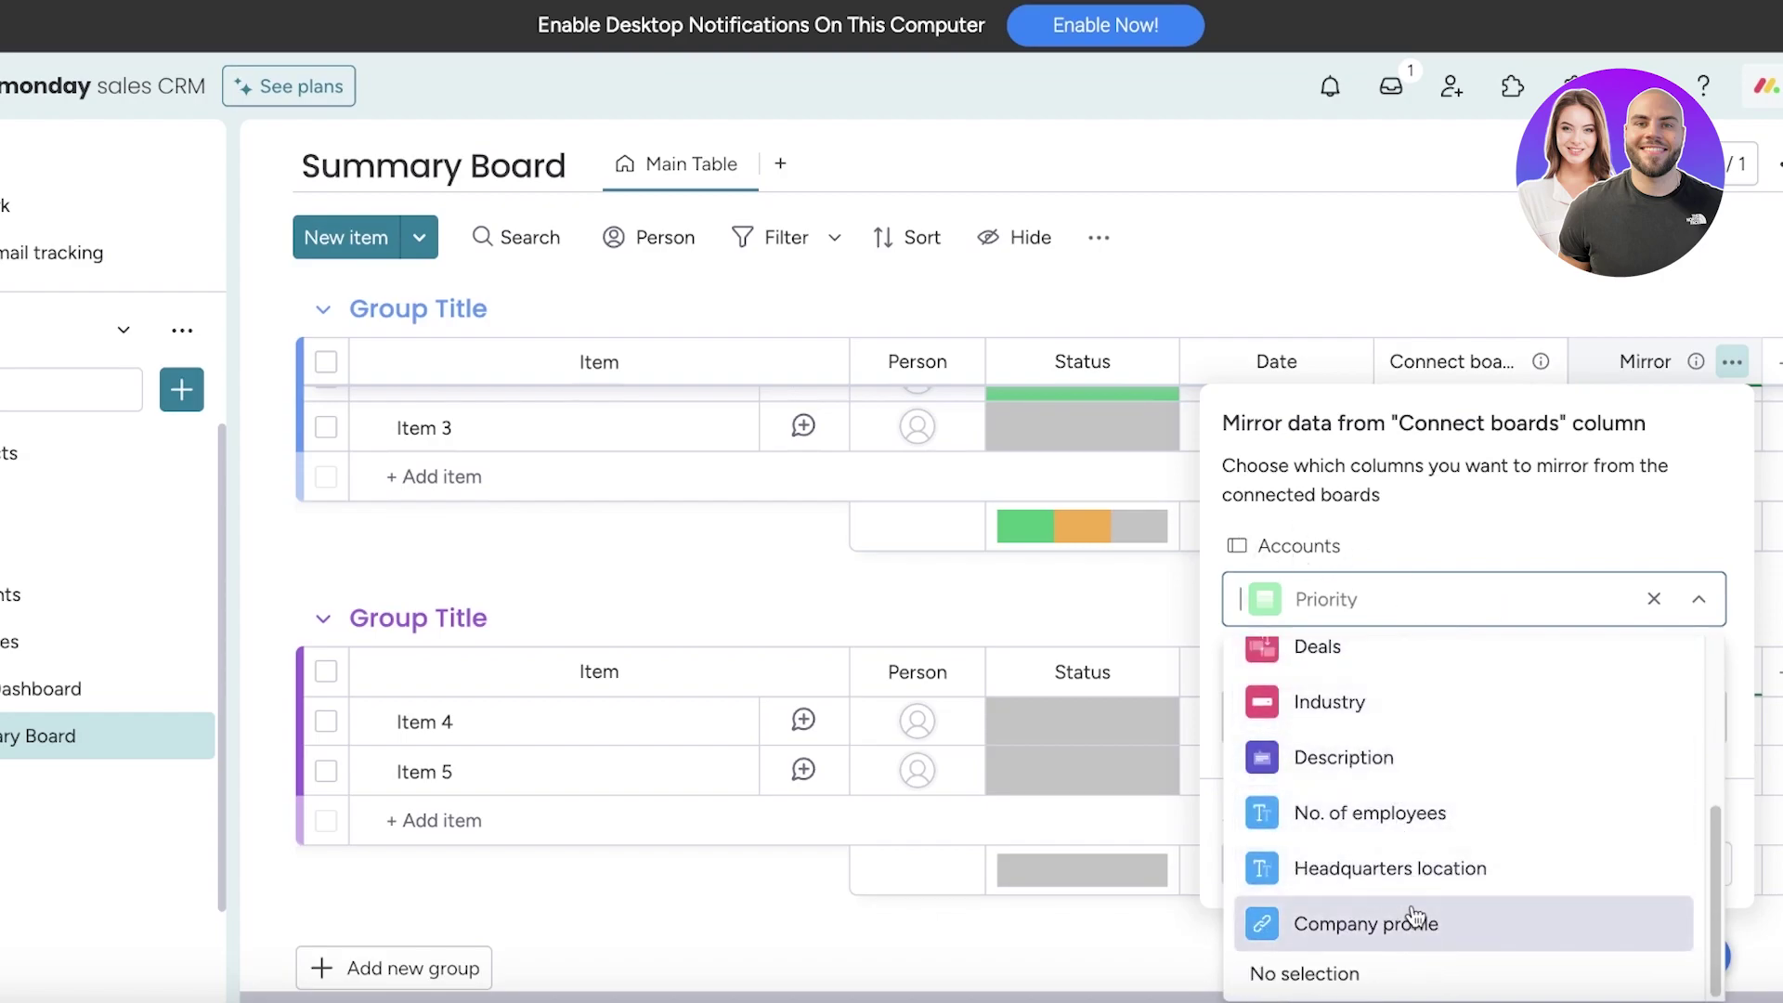
scroll(1405, 812, "up", 2)
left_click(1400, 732)
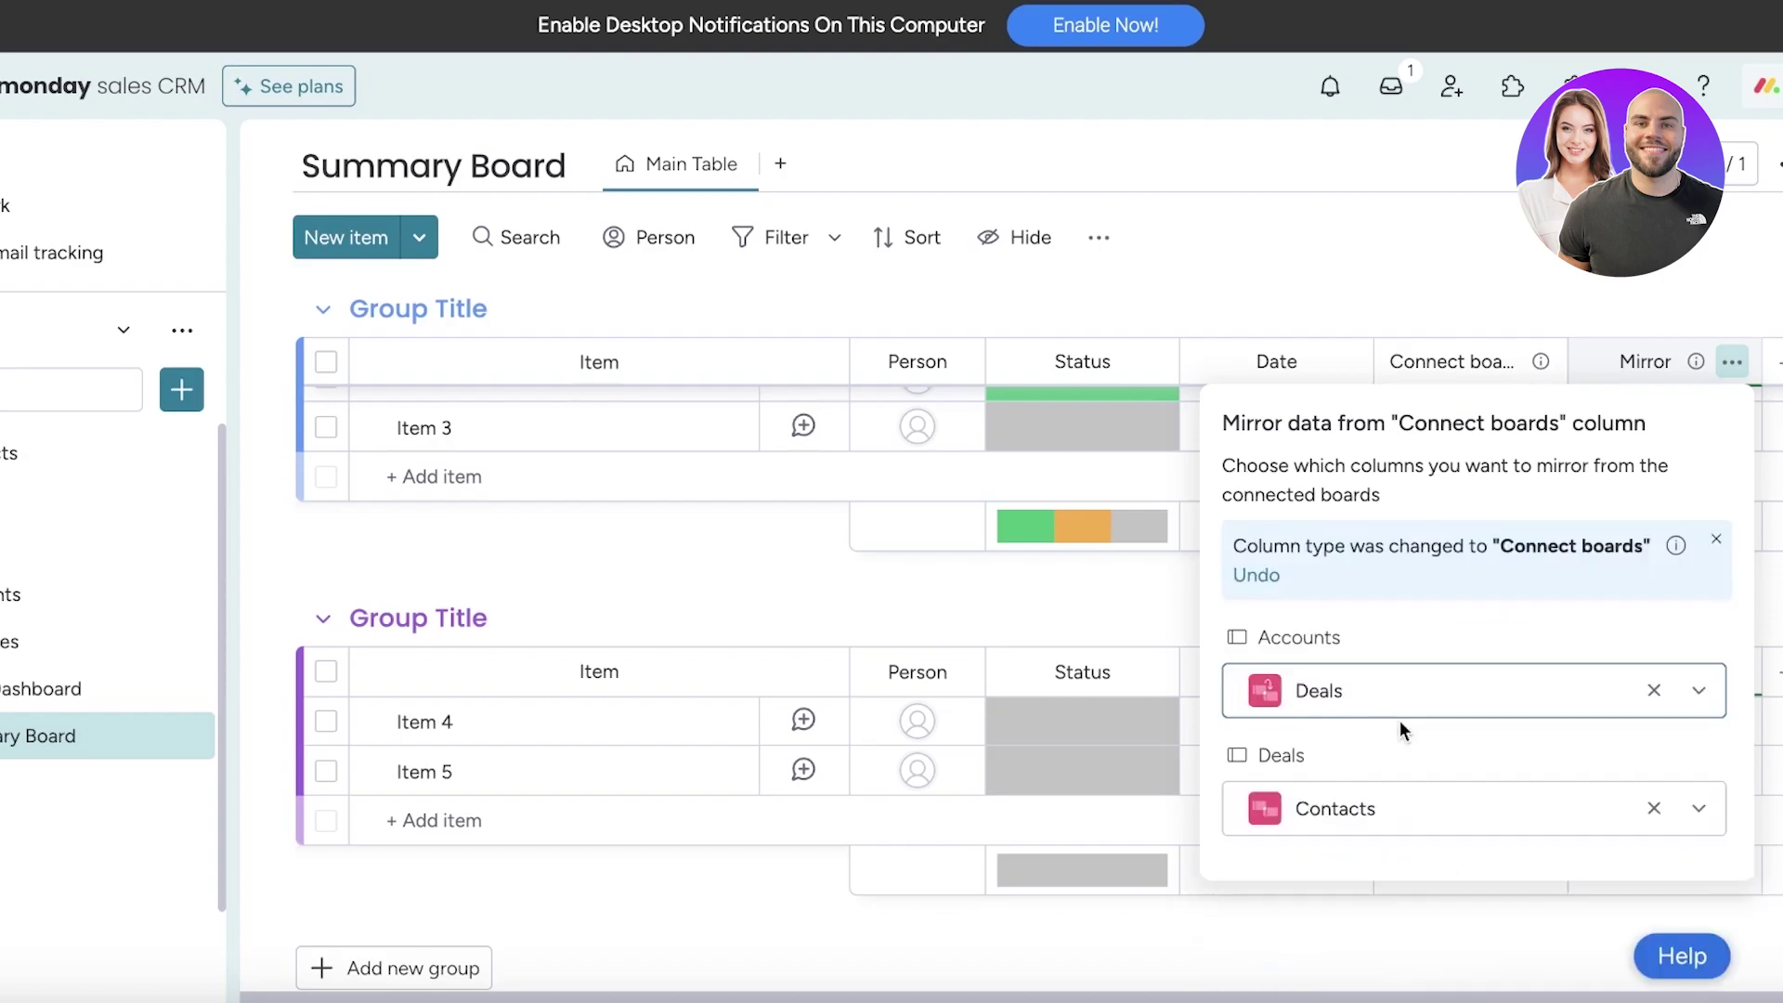
left_click(1437, 834)
left_click(1381, 444)
scroll(1362, 863, "down", 3)
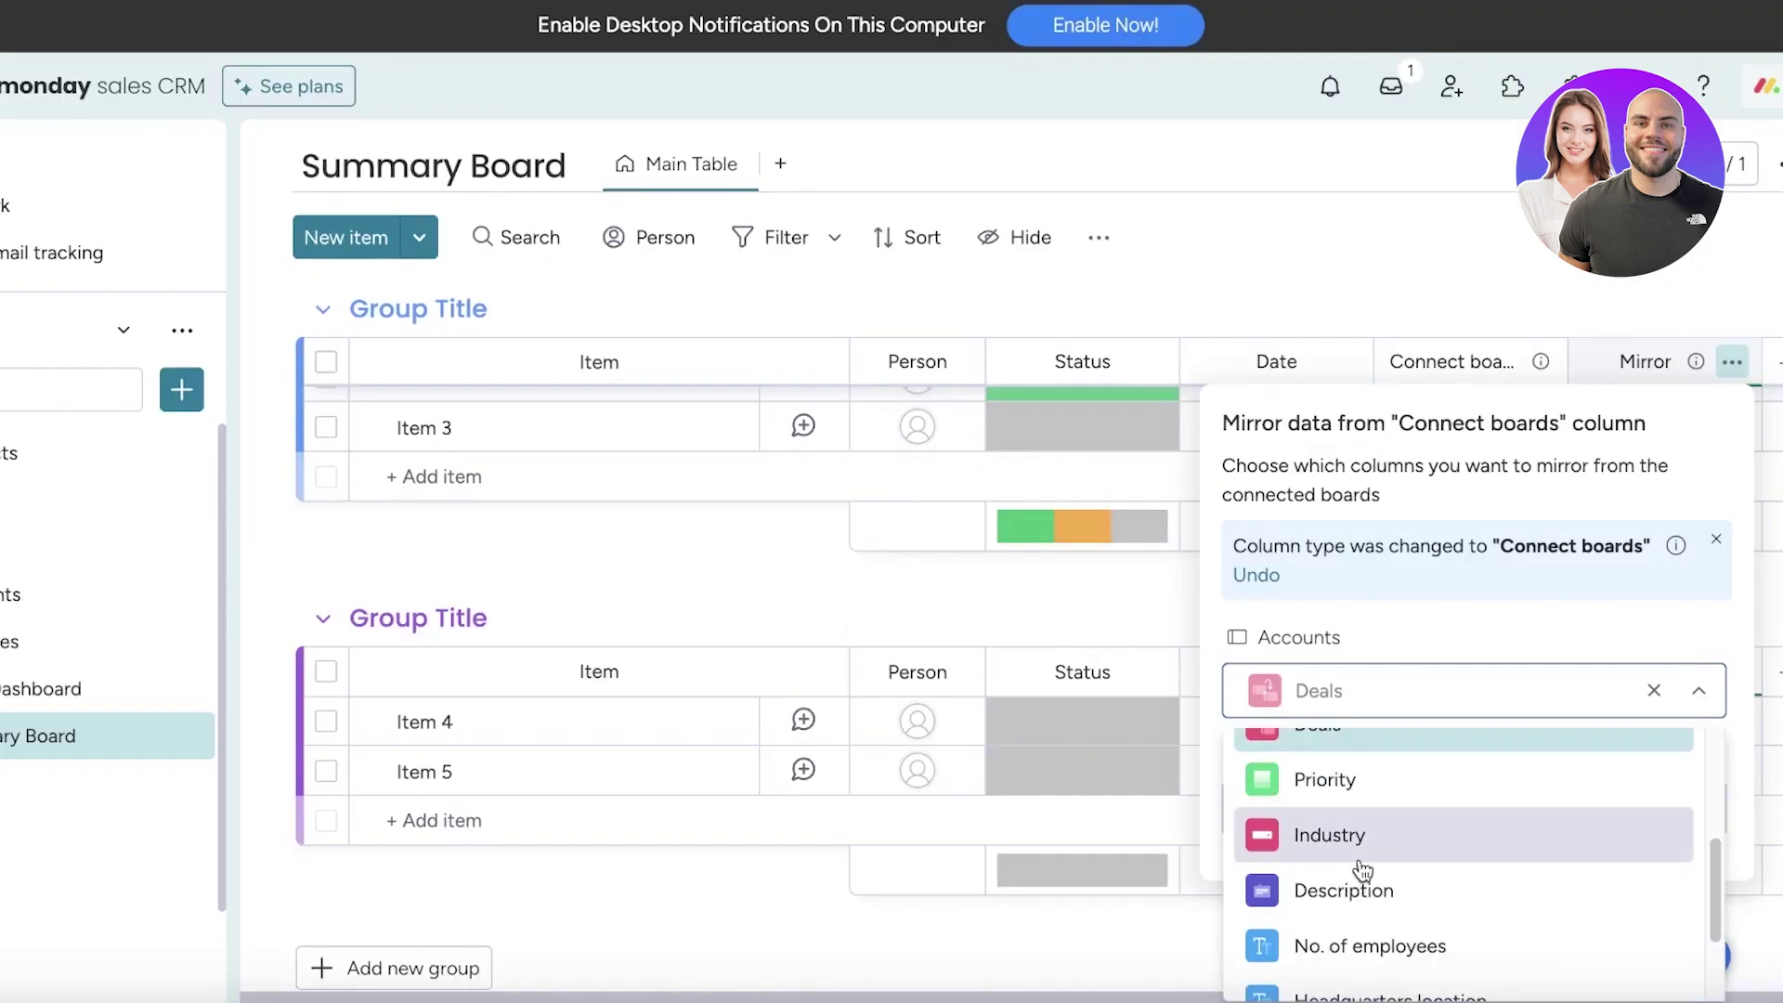
scroll(1383, 875, "down", 3)
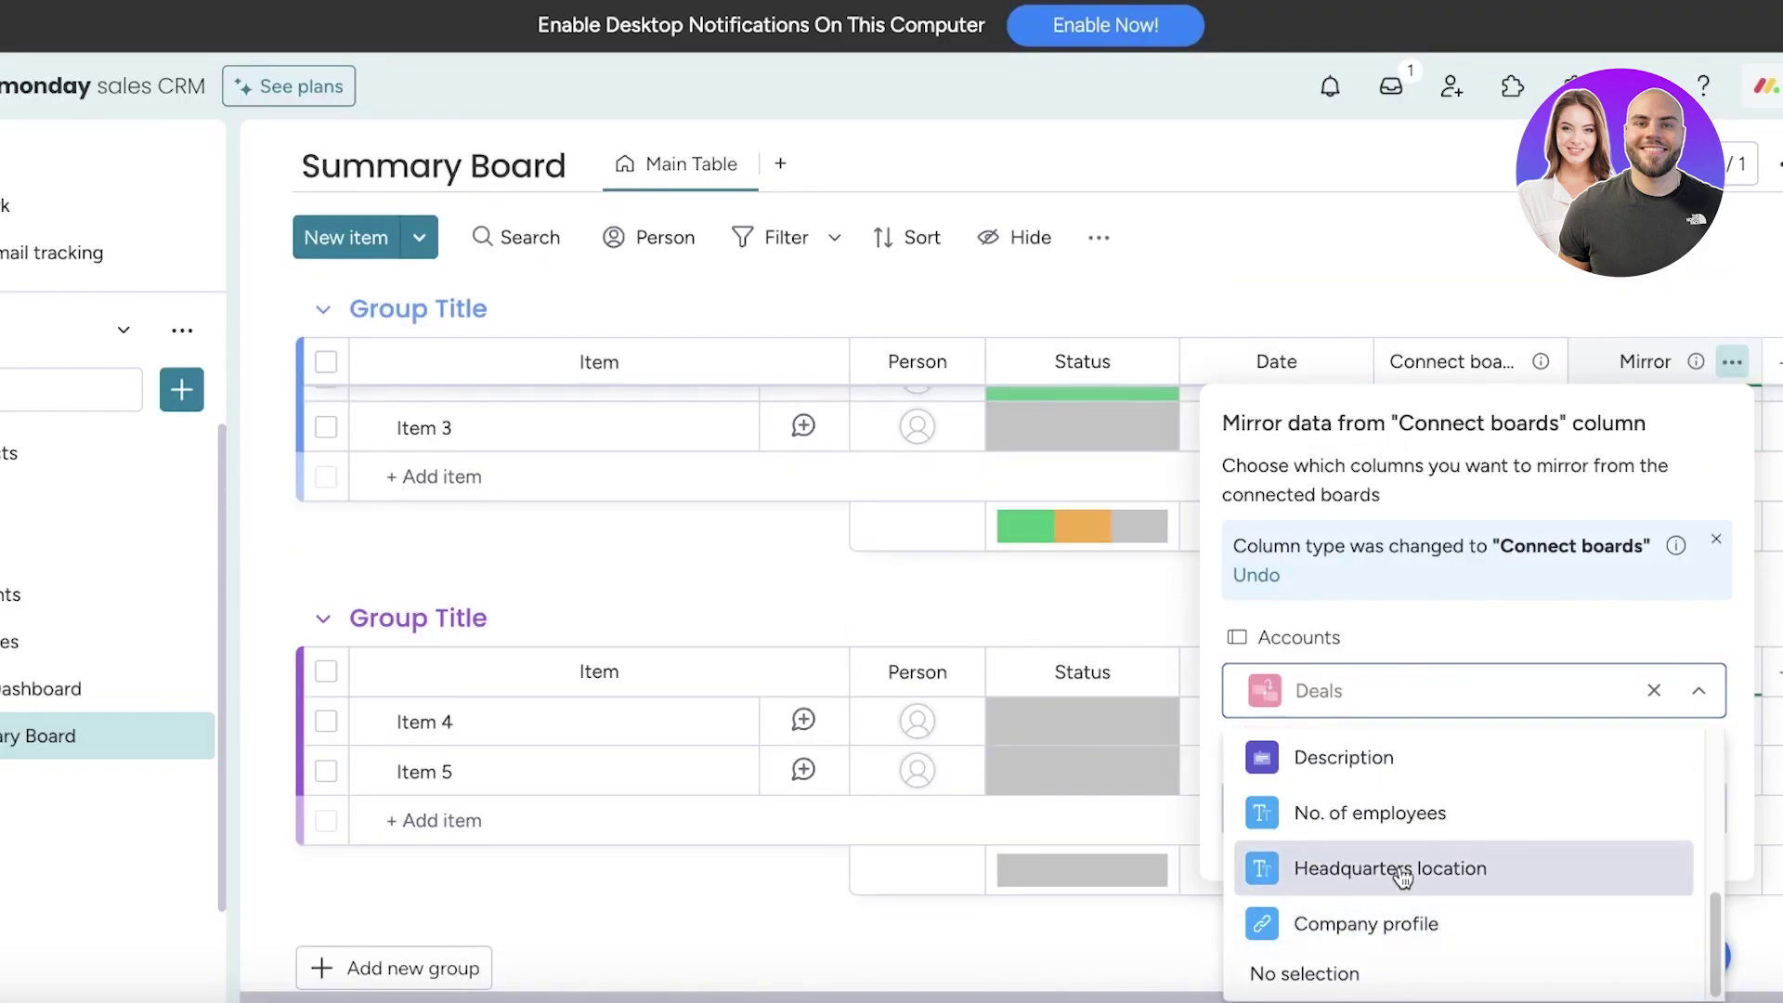
scroll(1383, 849, "up", 5)
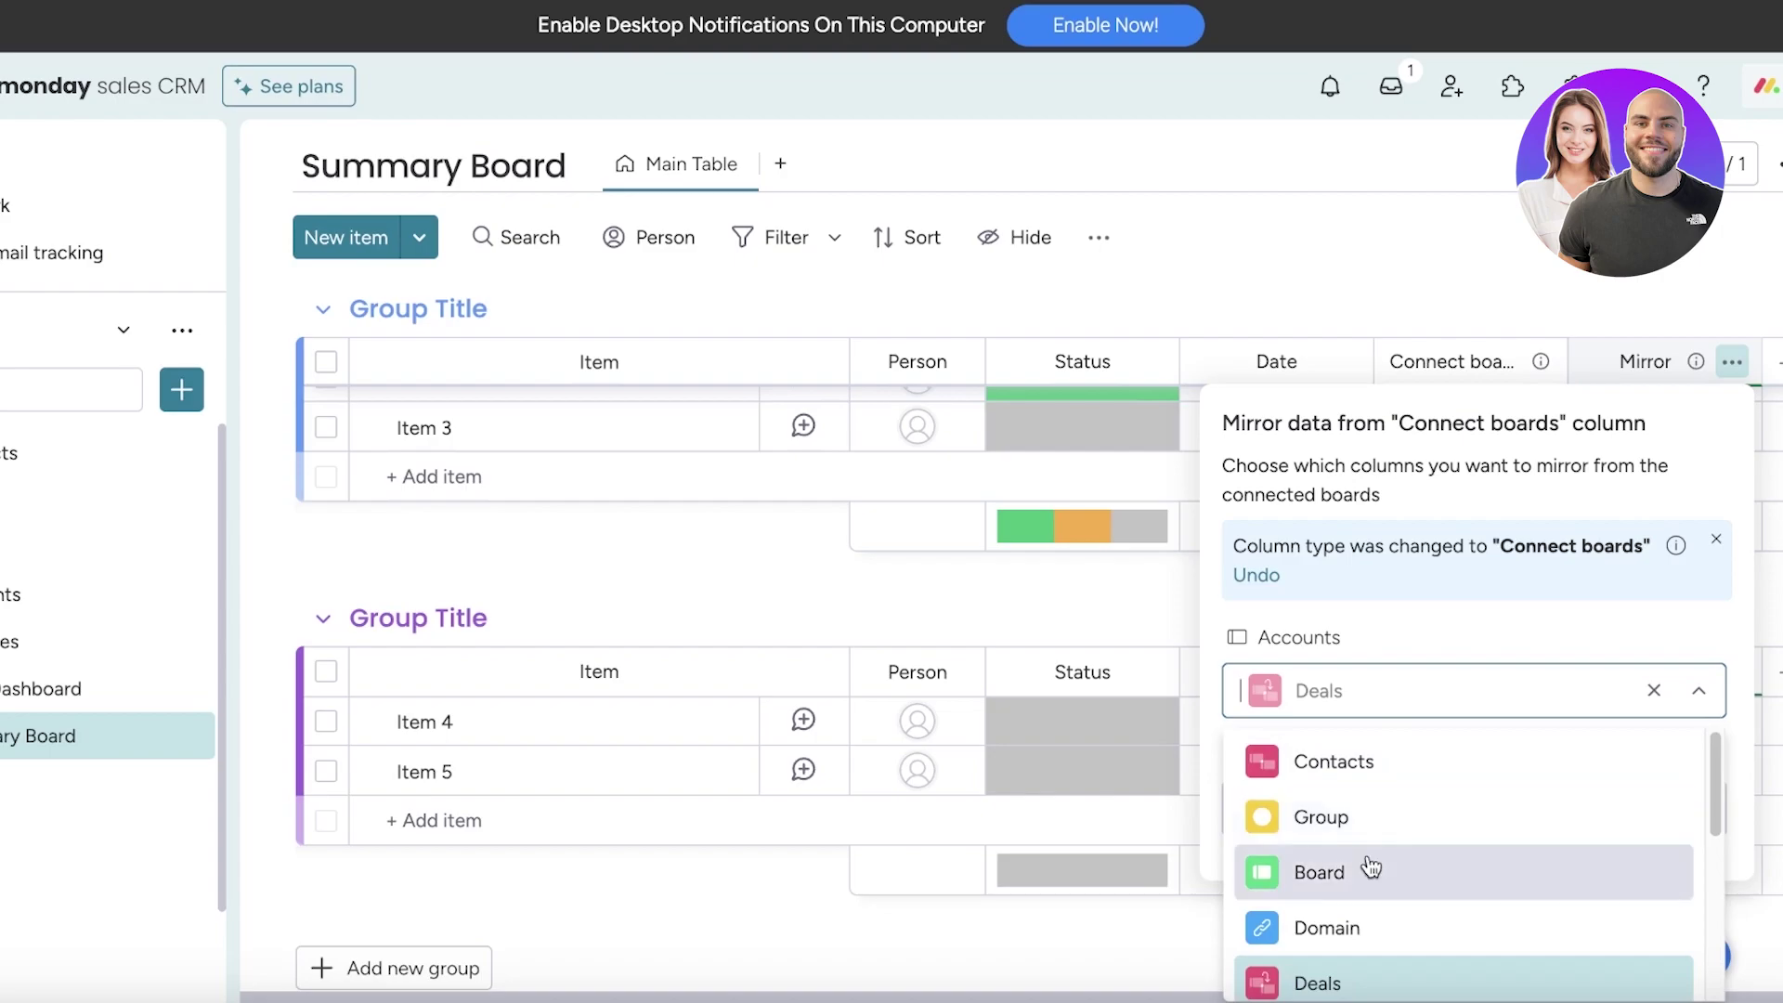
left_click(1370, 868)
Switch the mirror from Owner to the Board column of the Deals board, then close the settings
left_click(1385, 791)
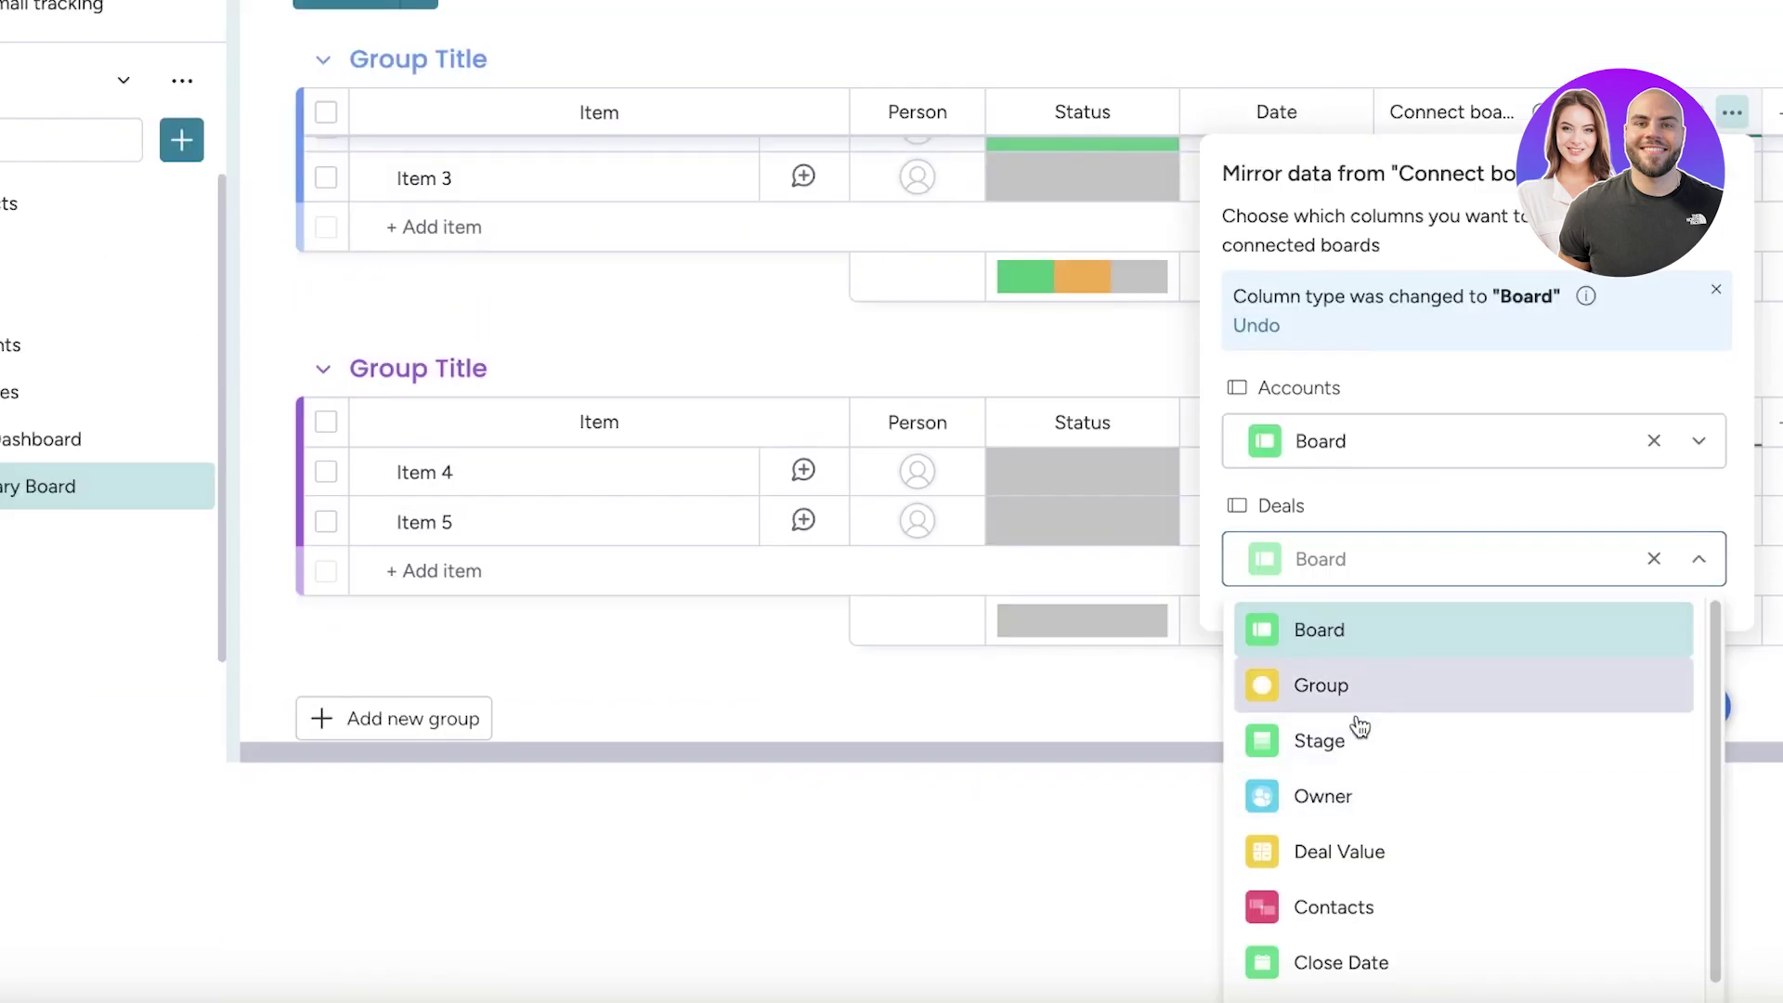
left_click(1354, 796)
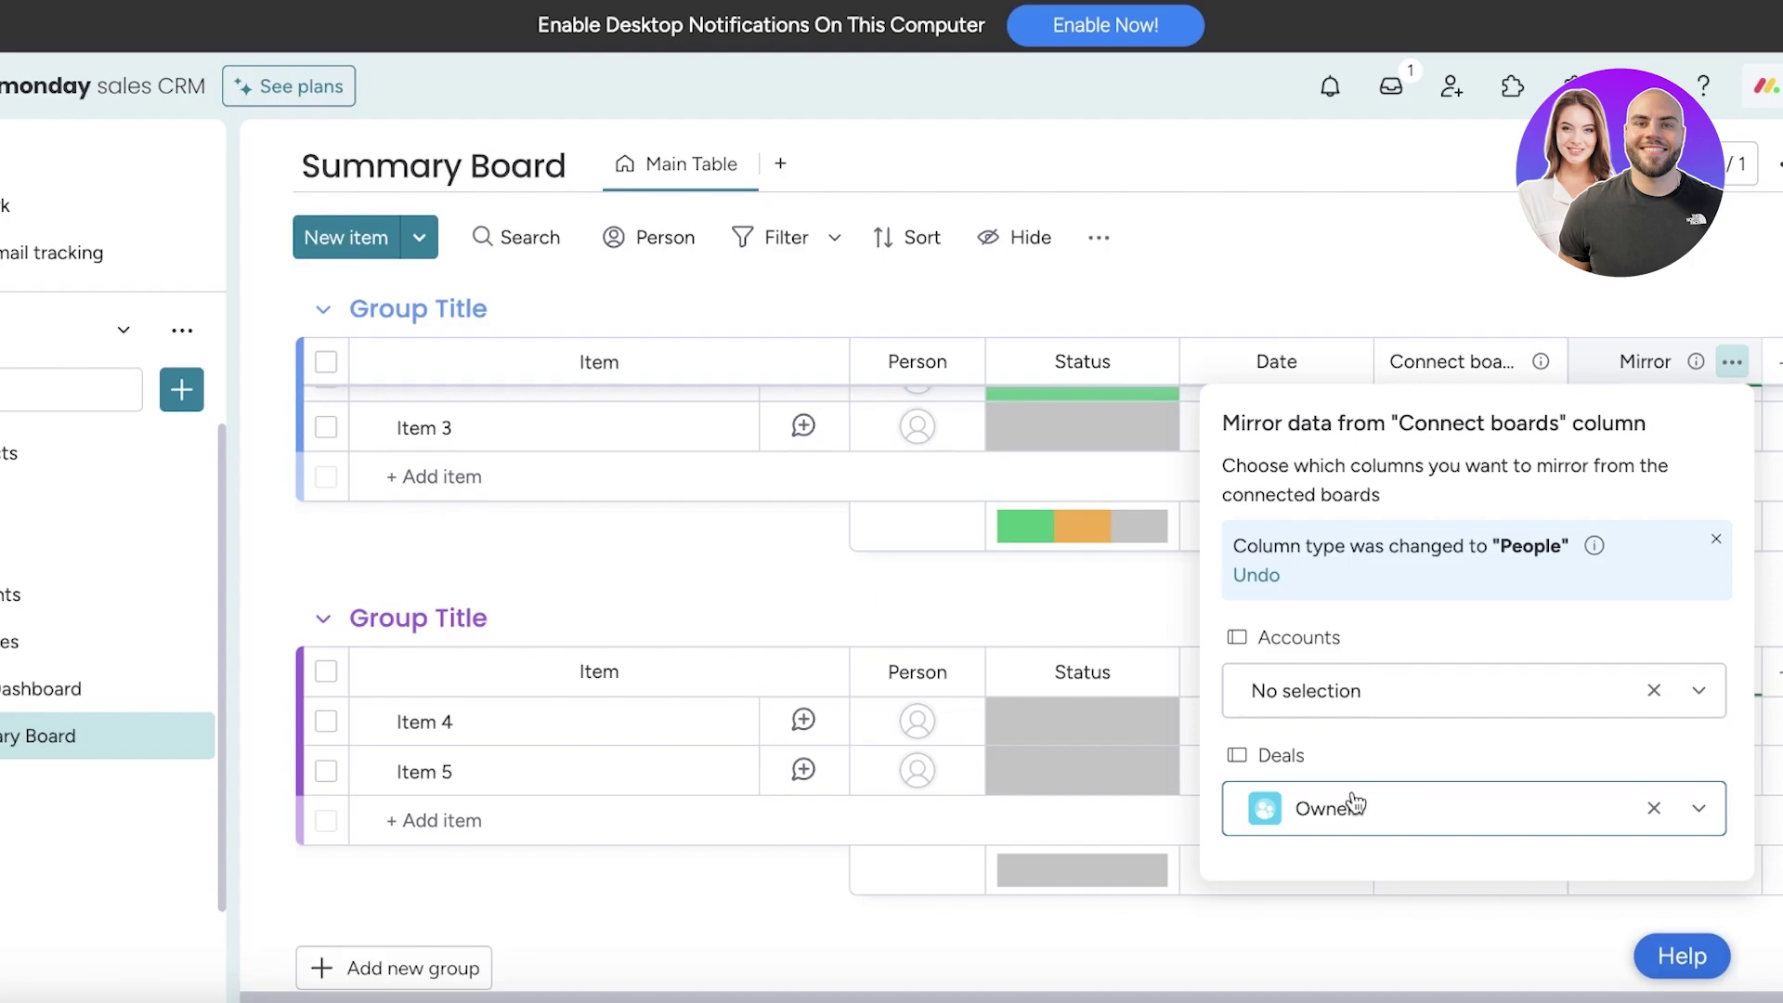
left_click(1397, 817)
scroll(1388, 817, "down", 1)
scroll(1356, 724, "up", 1)
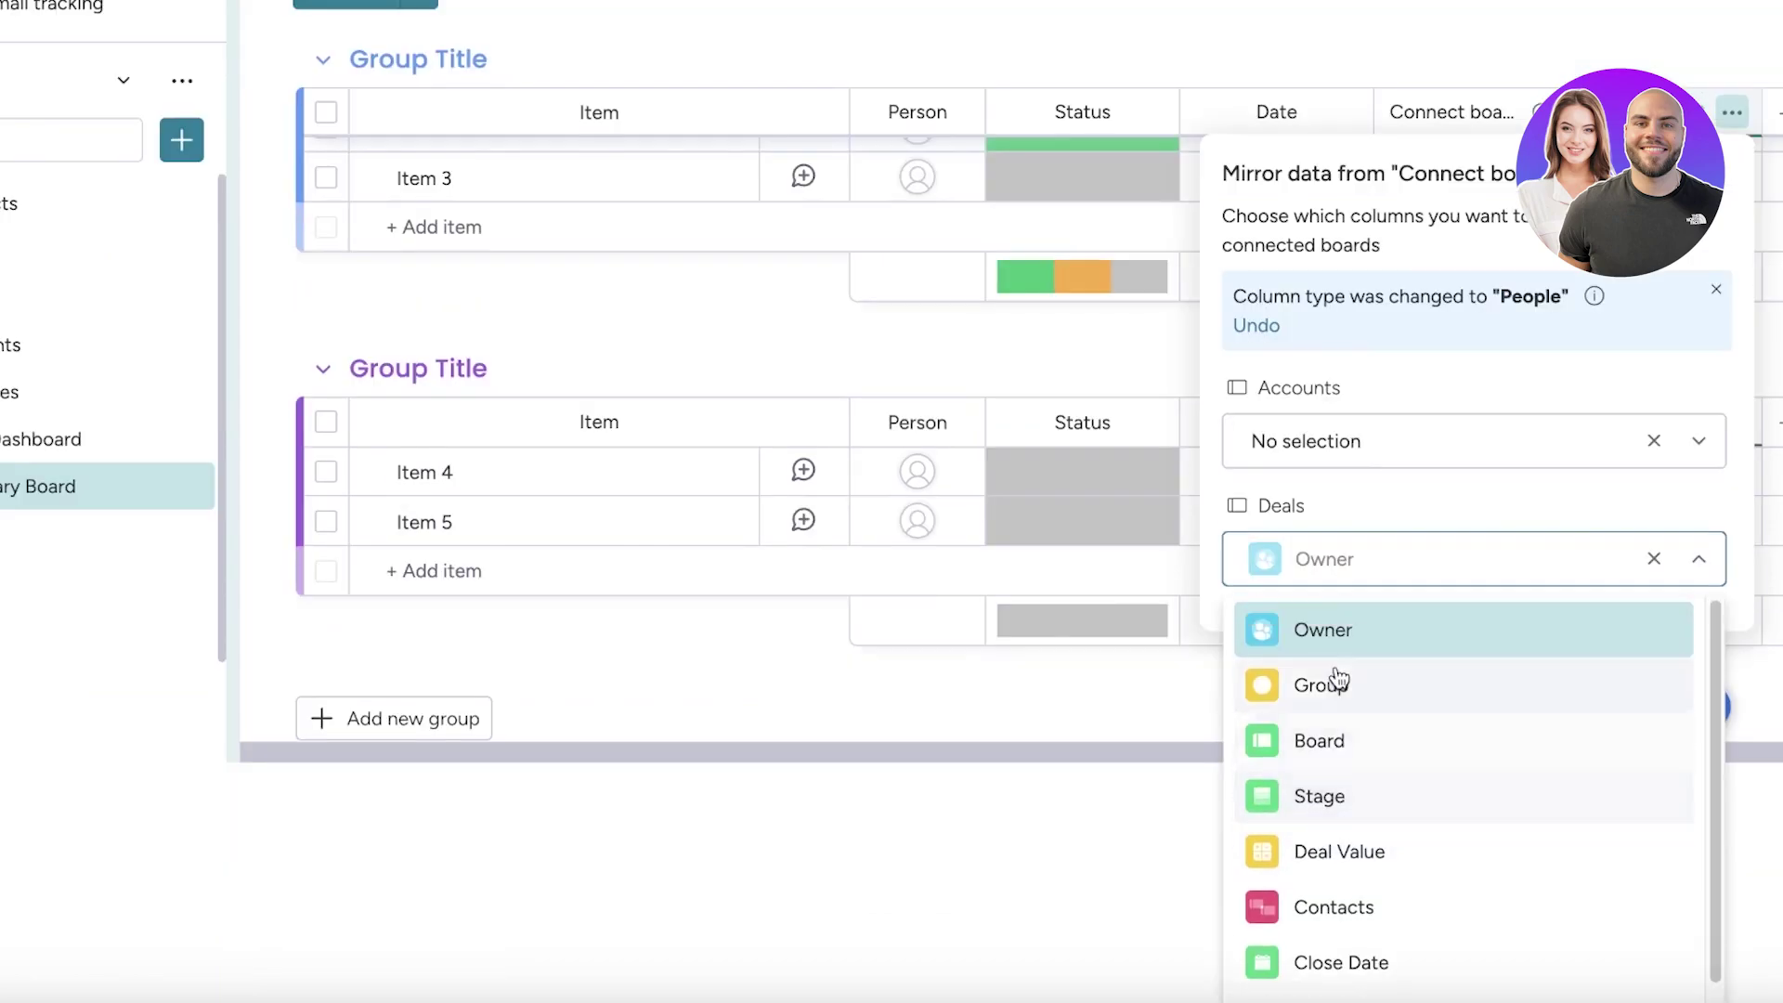
left_click(1356, 740)
left_click(1453, 267)
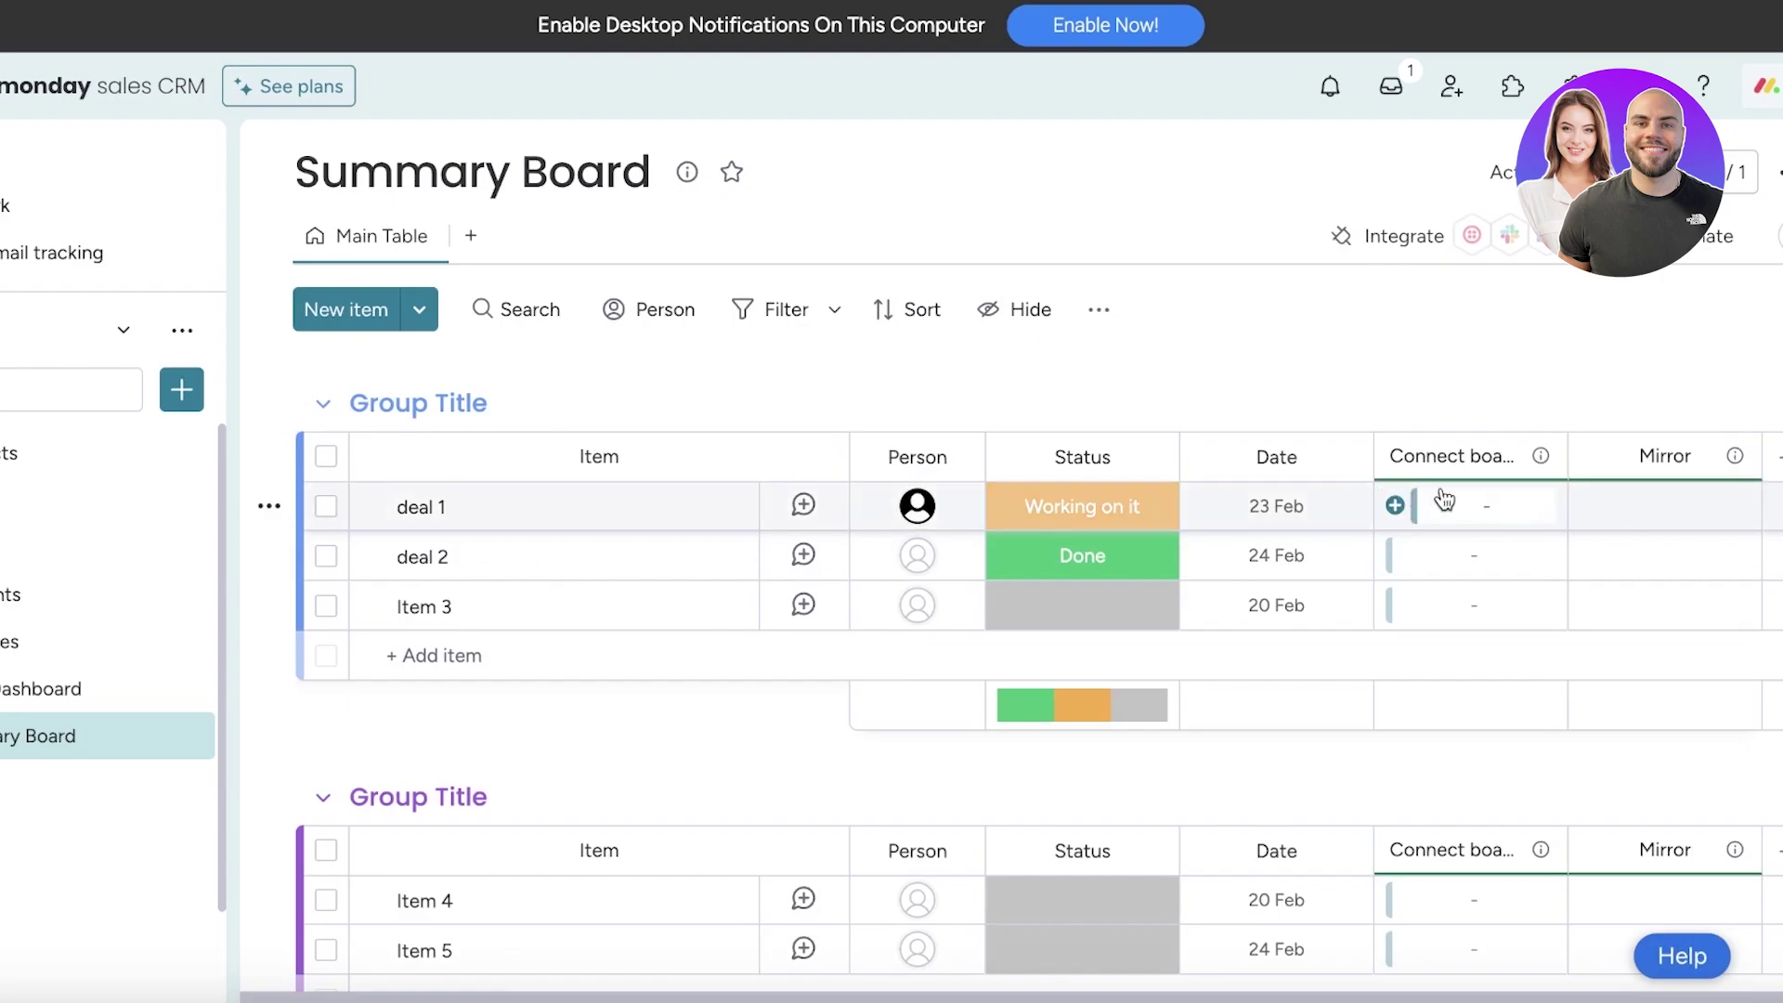
Rename the Connect boards column to Company (typed as 'Comaany')
left_click(1447, 506)
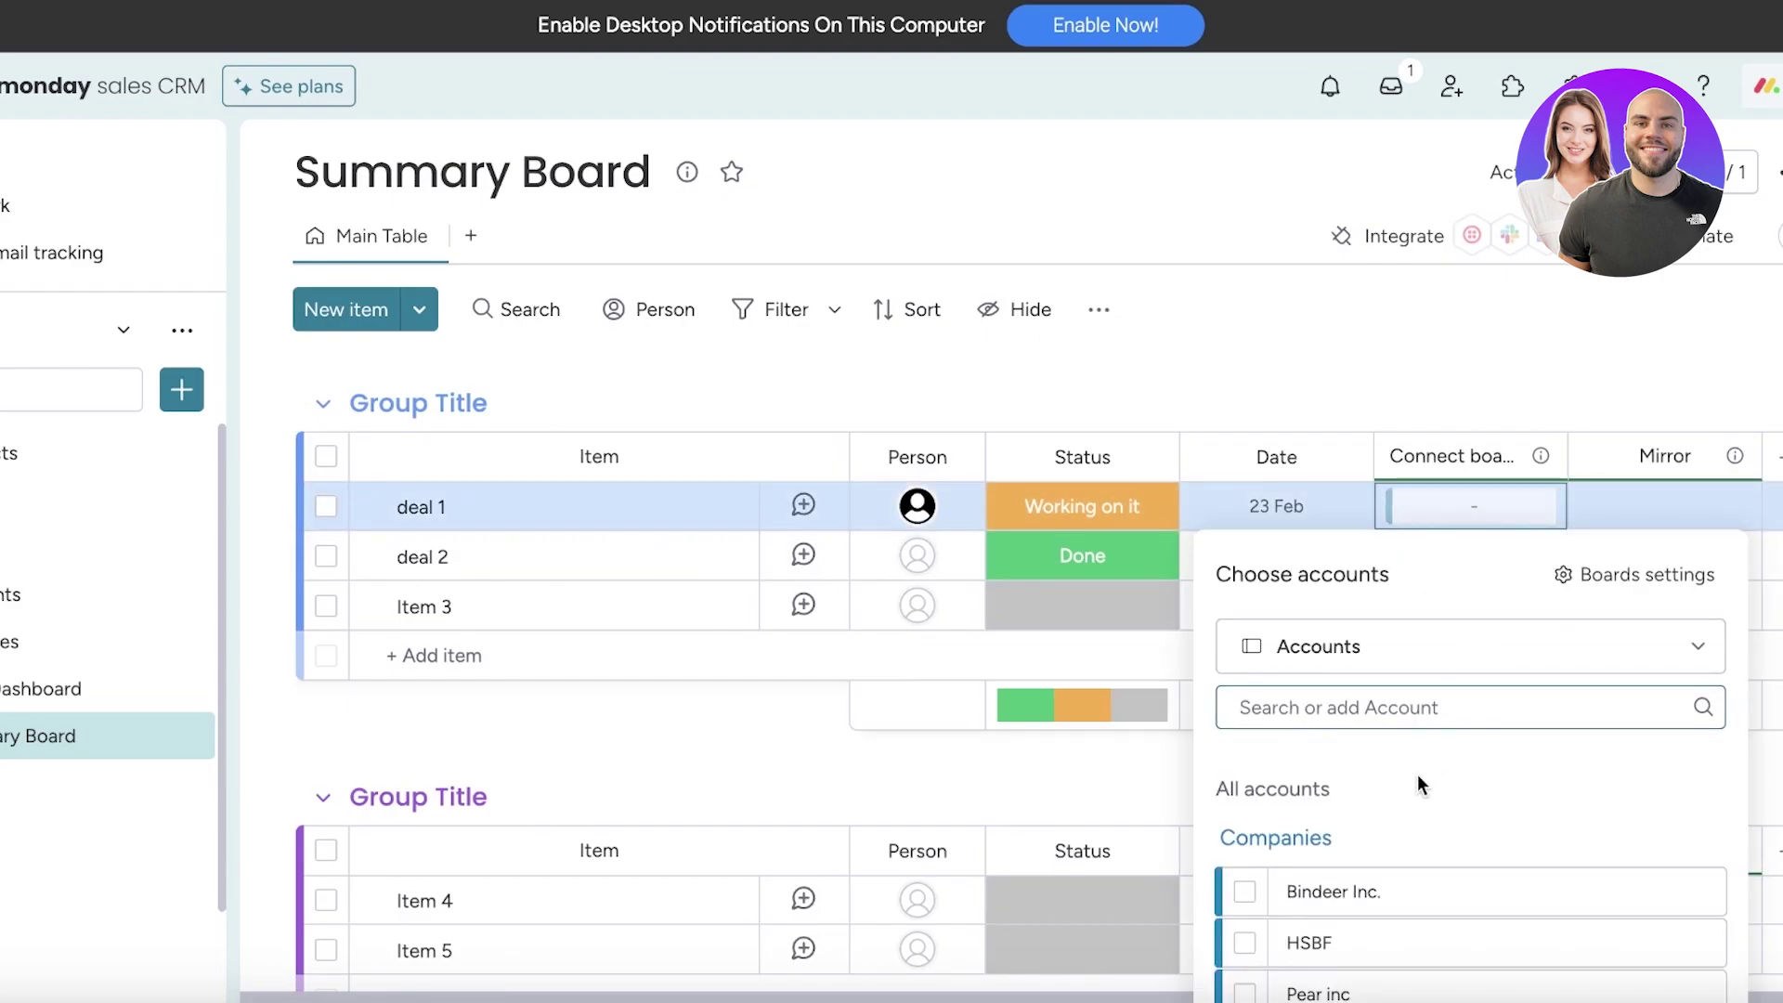
left_click(1459, 455)
left_click(1460, 455)
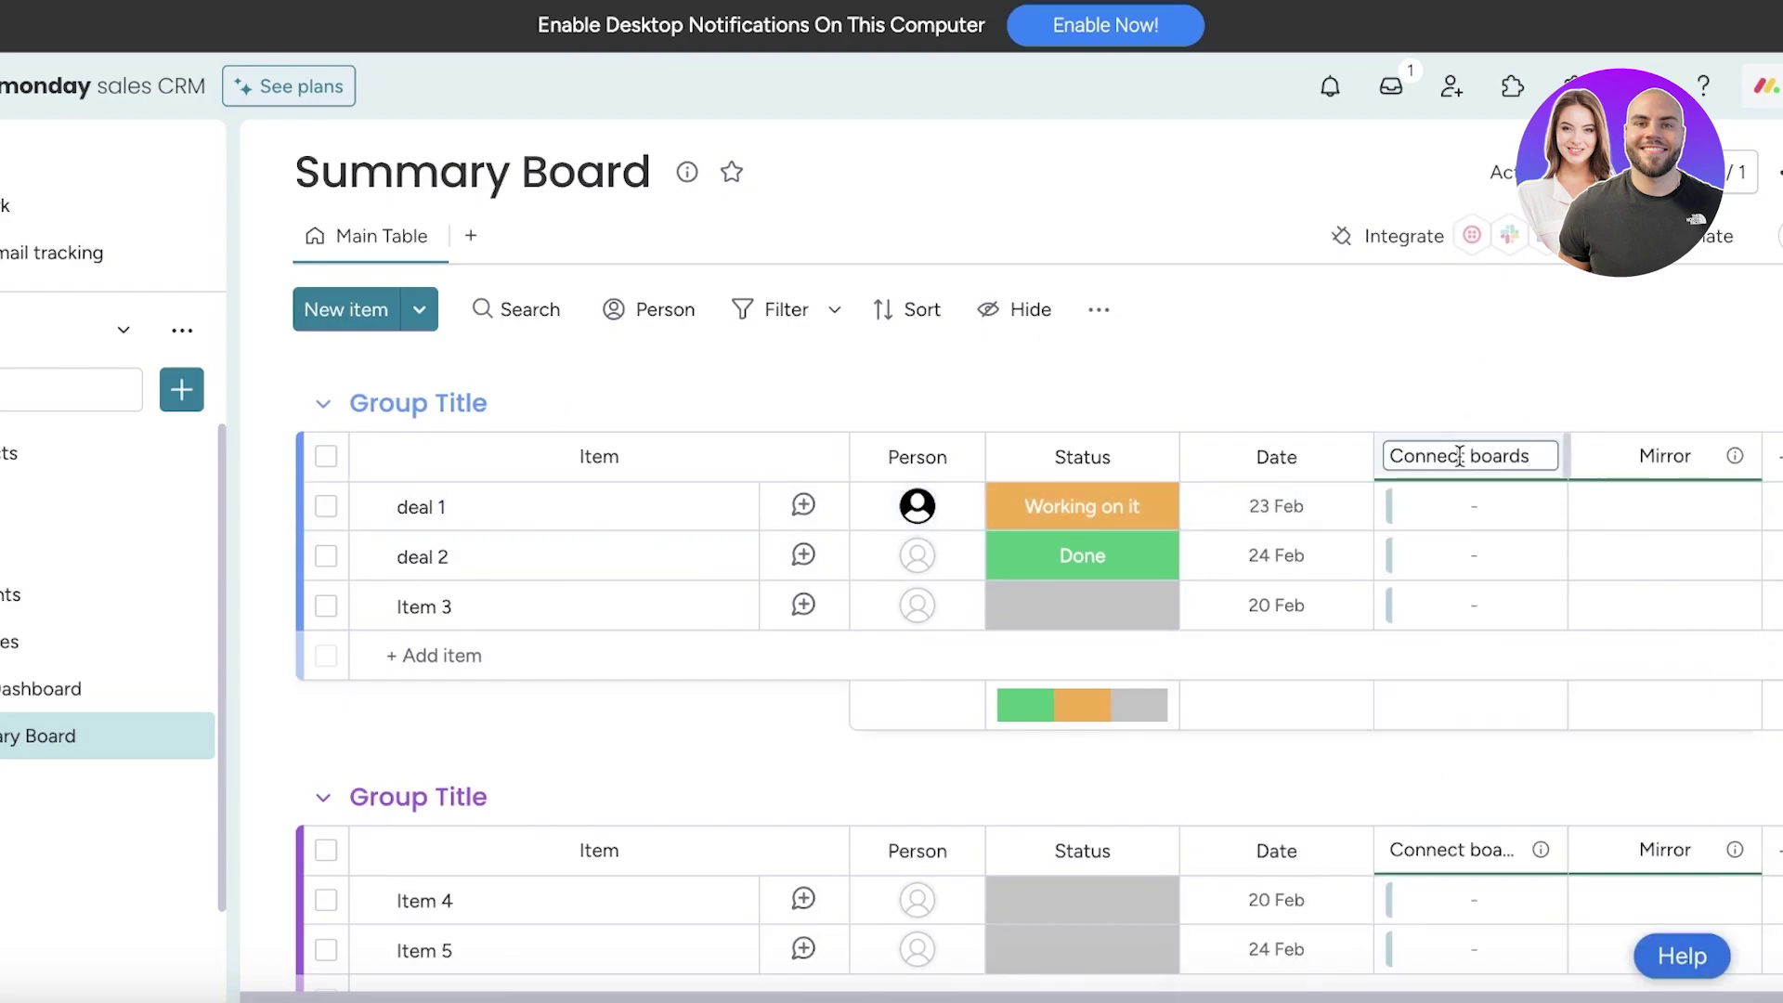
left_click(1481, 506)
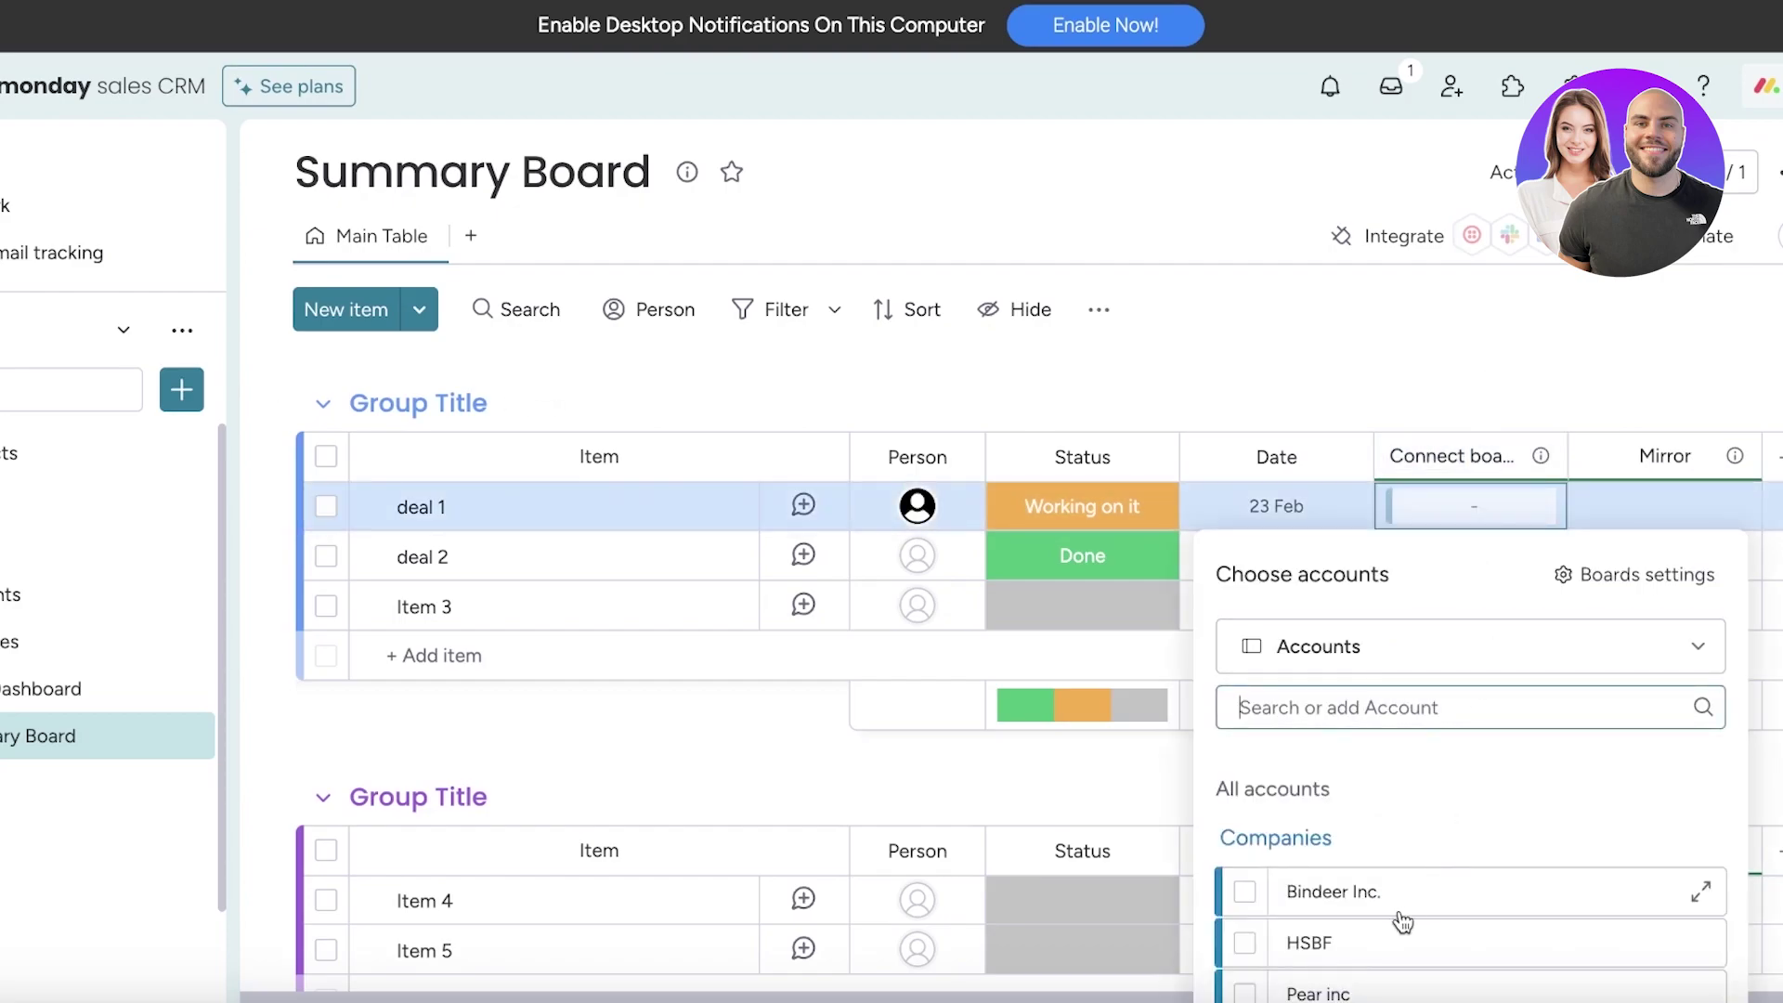
left_click(1440, 456)
left_click(1440, 456)
key("ctrl+a")
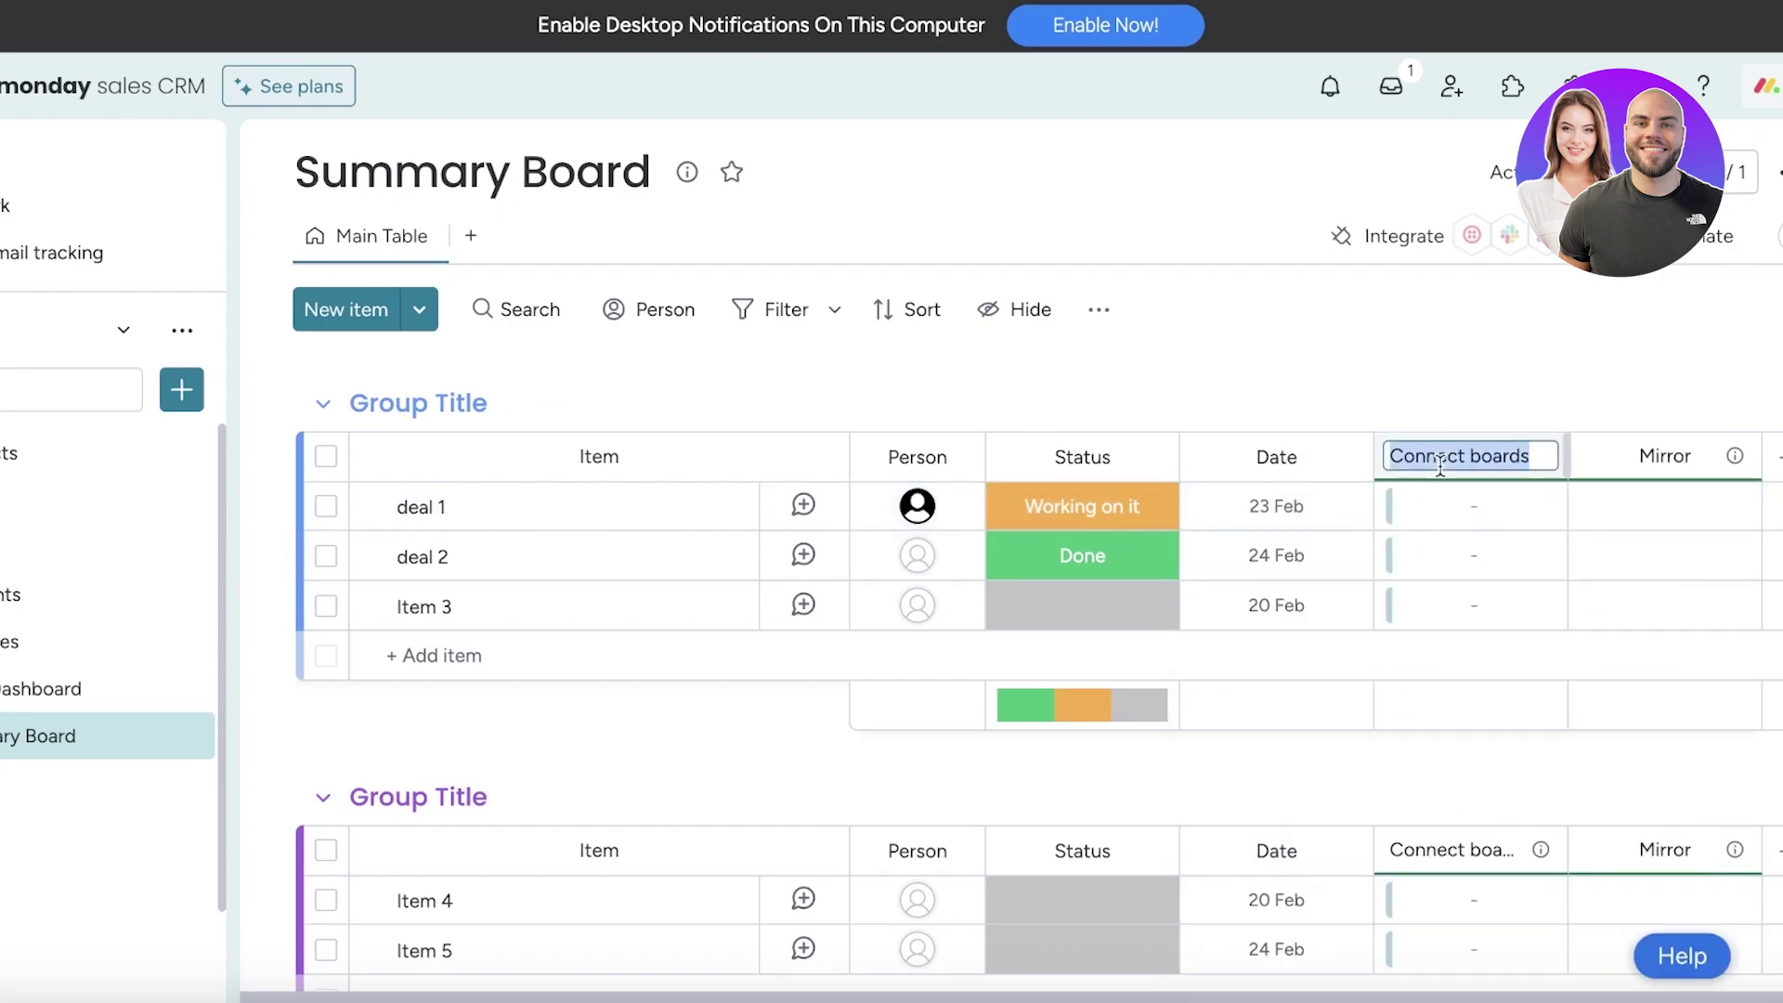
type("Coma")
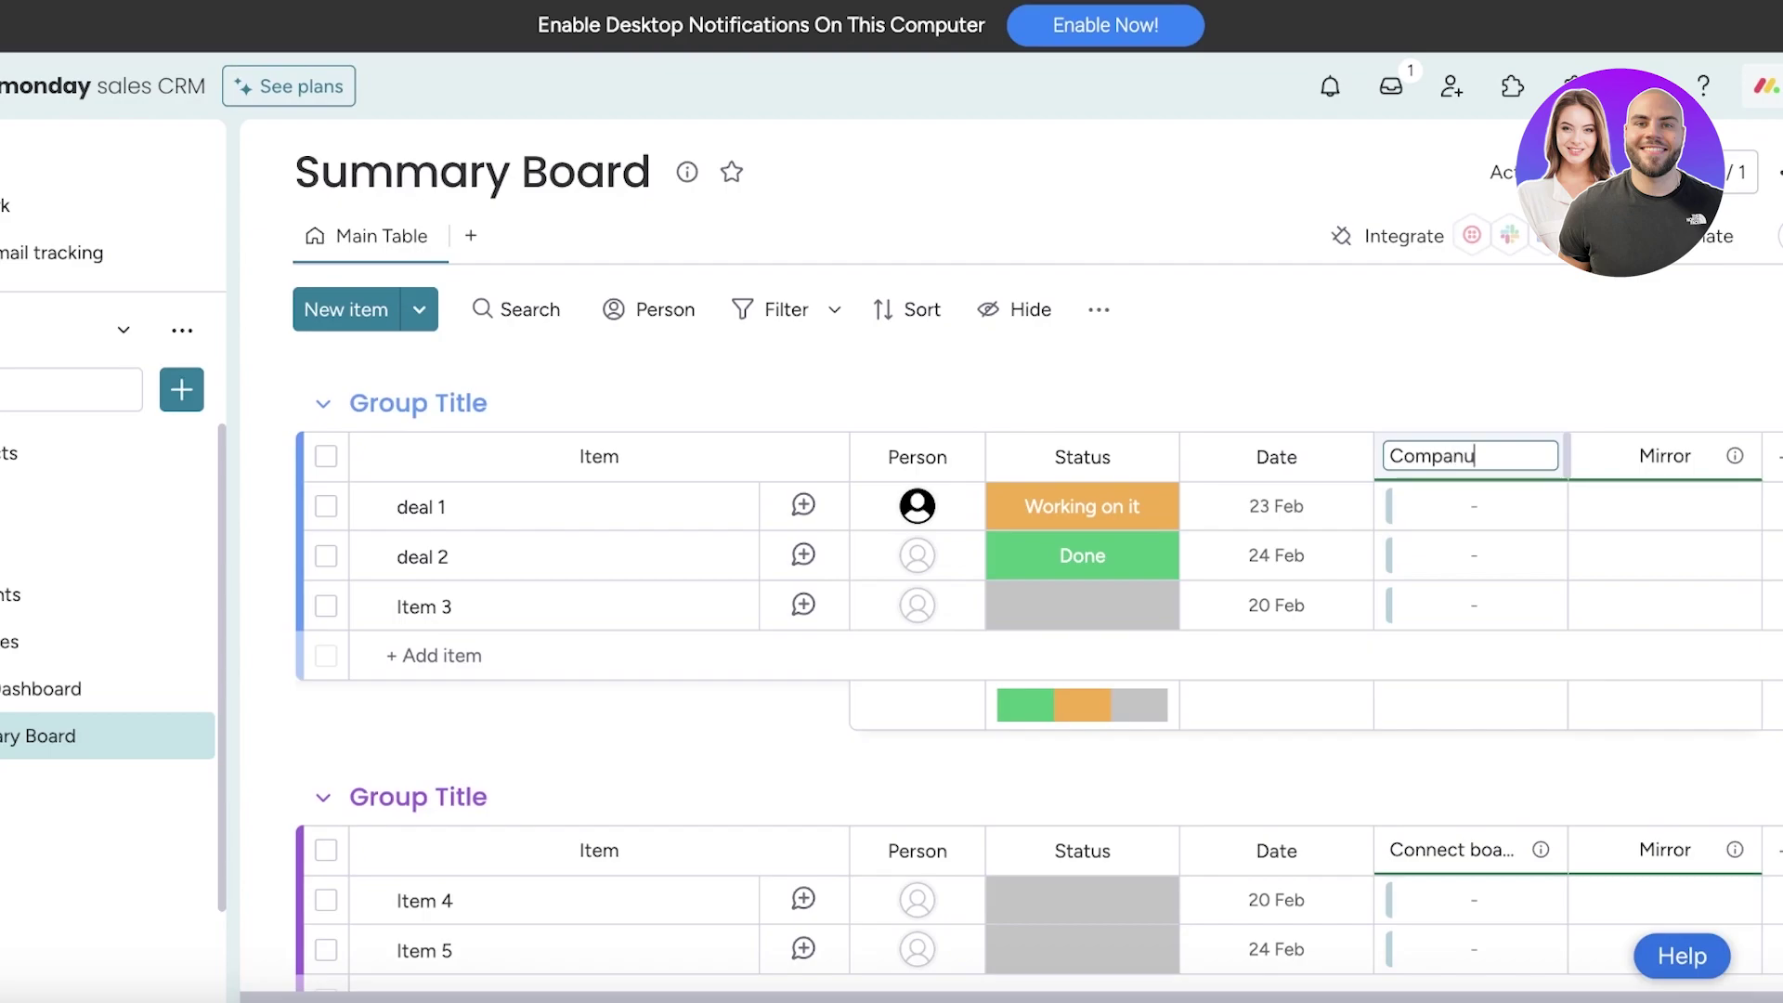
type("any")
key("Return")
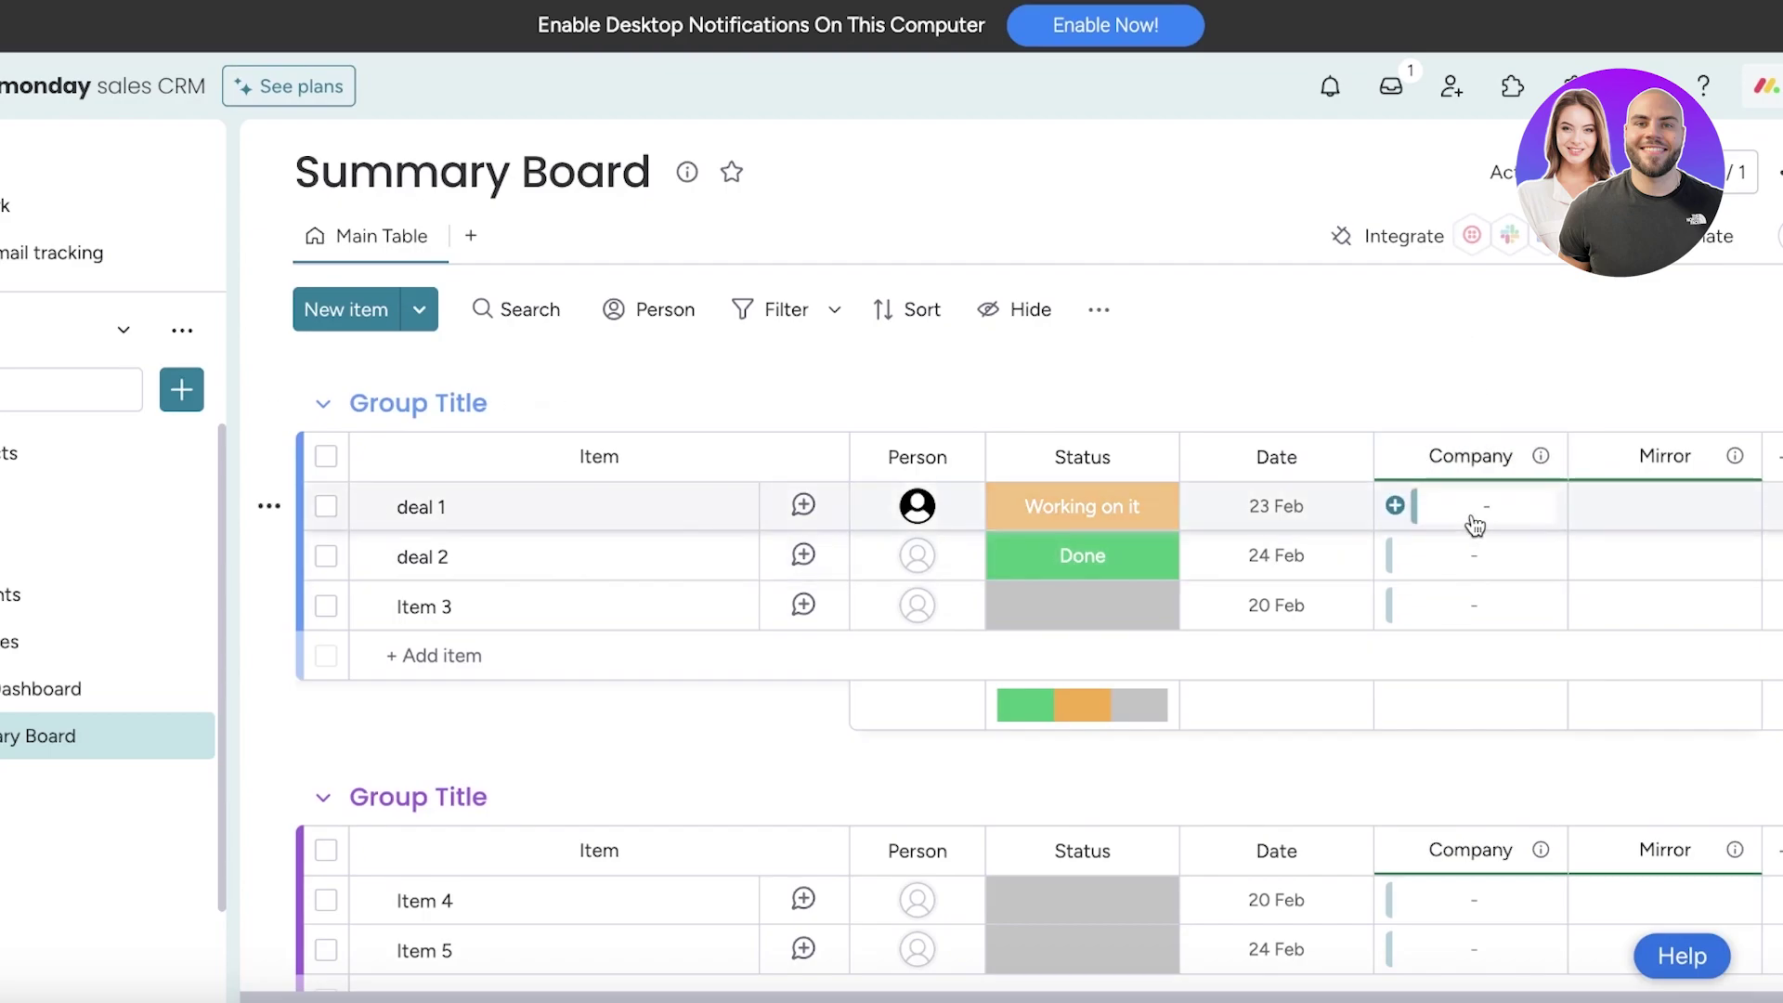
Link deal 1 to Bindeer Inc. and deal 2 to HSBF, then open Bindeer Inc.'s item card
left_click(1477, 520)
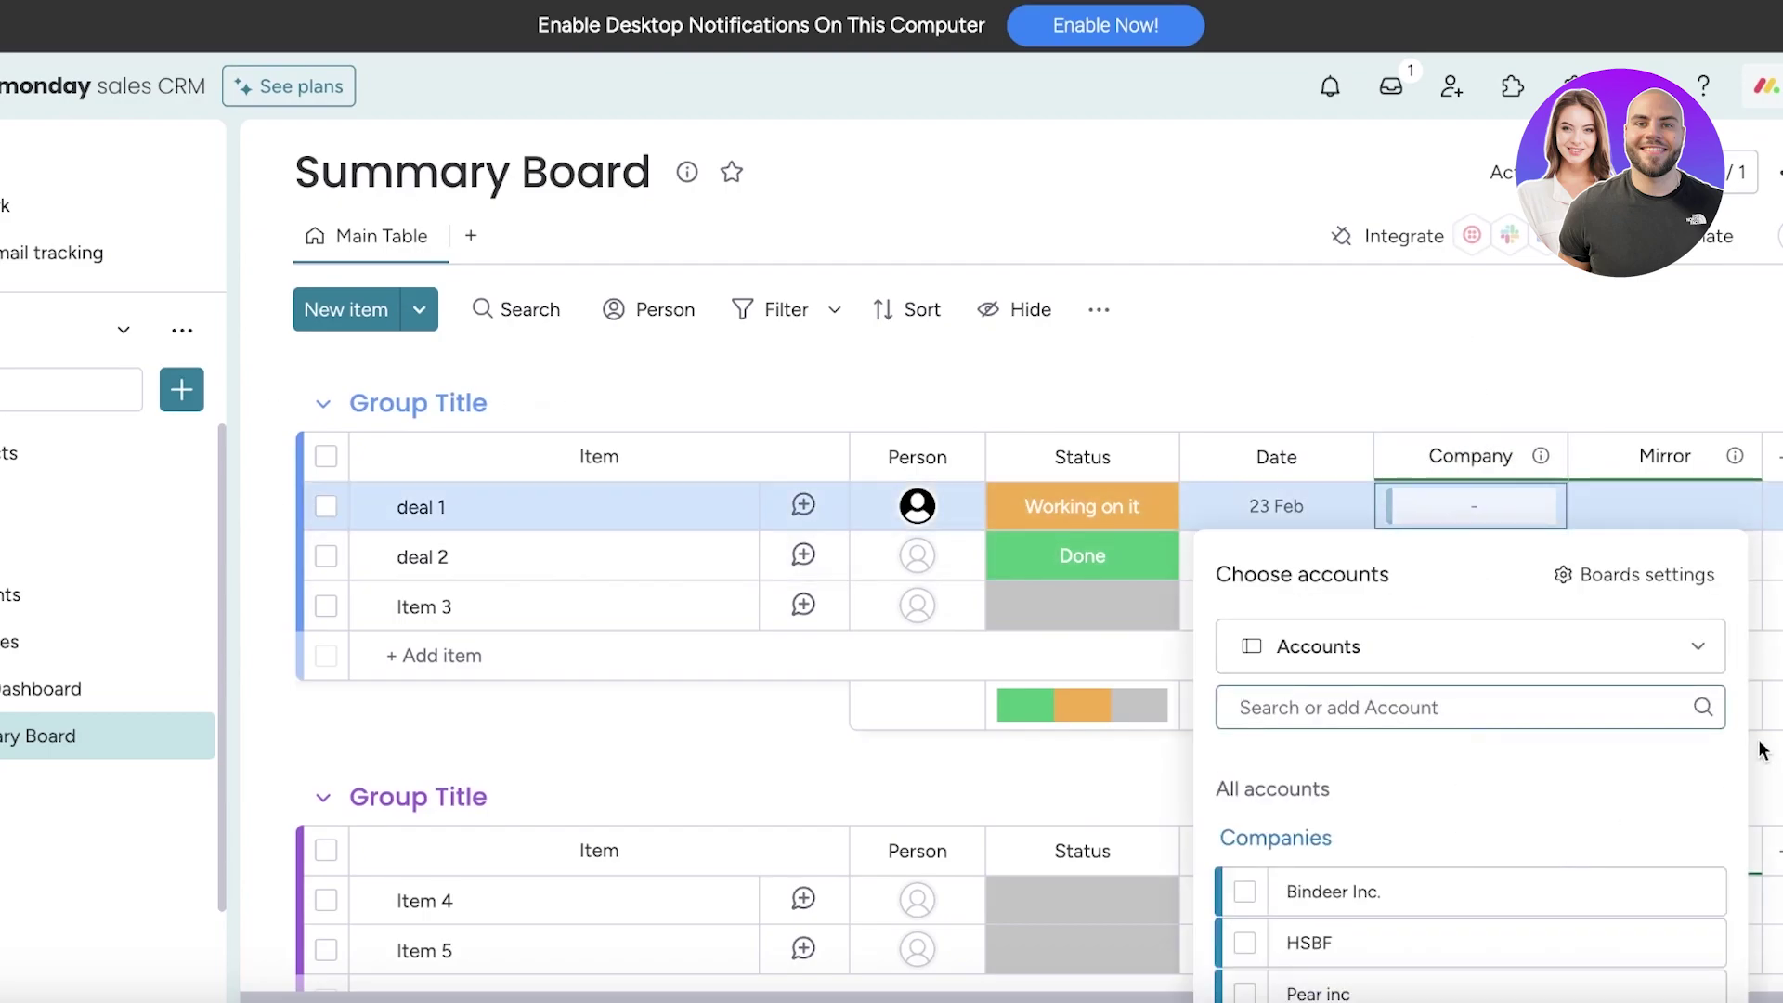
scroll(1346, 597, "down", 3)
scroll(1486, 464, "up", 3)
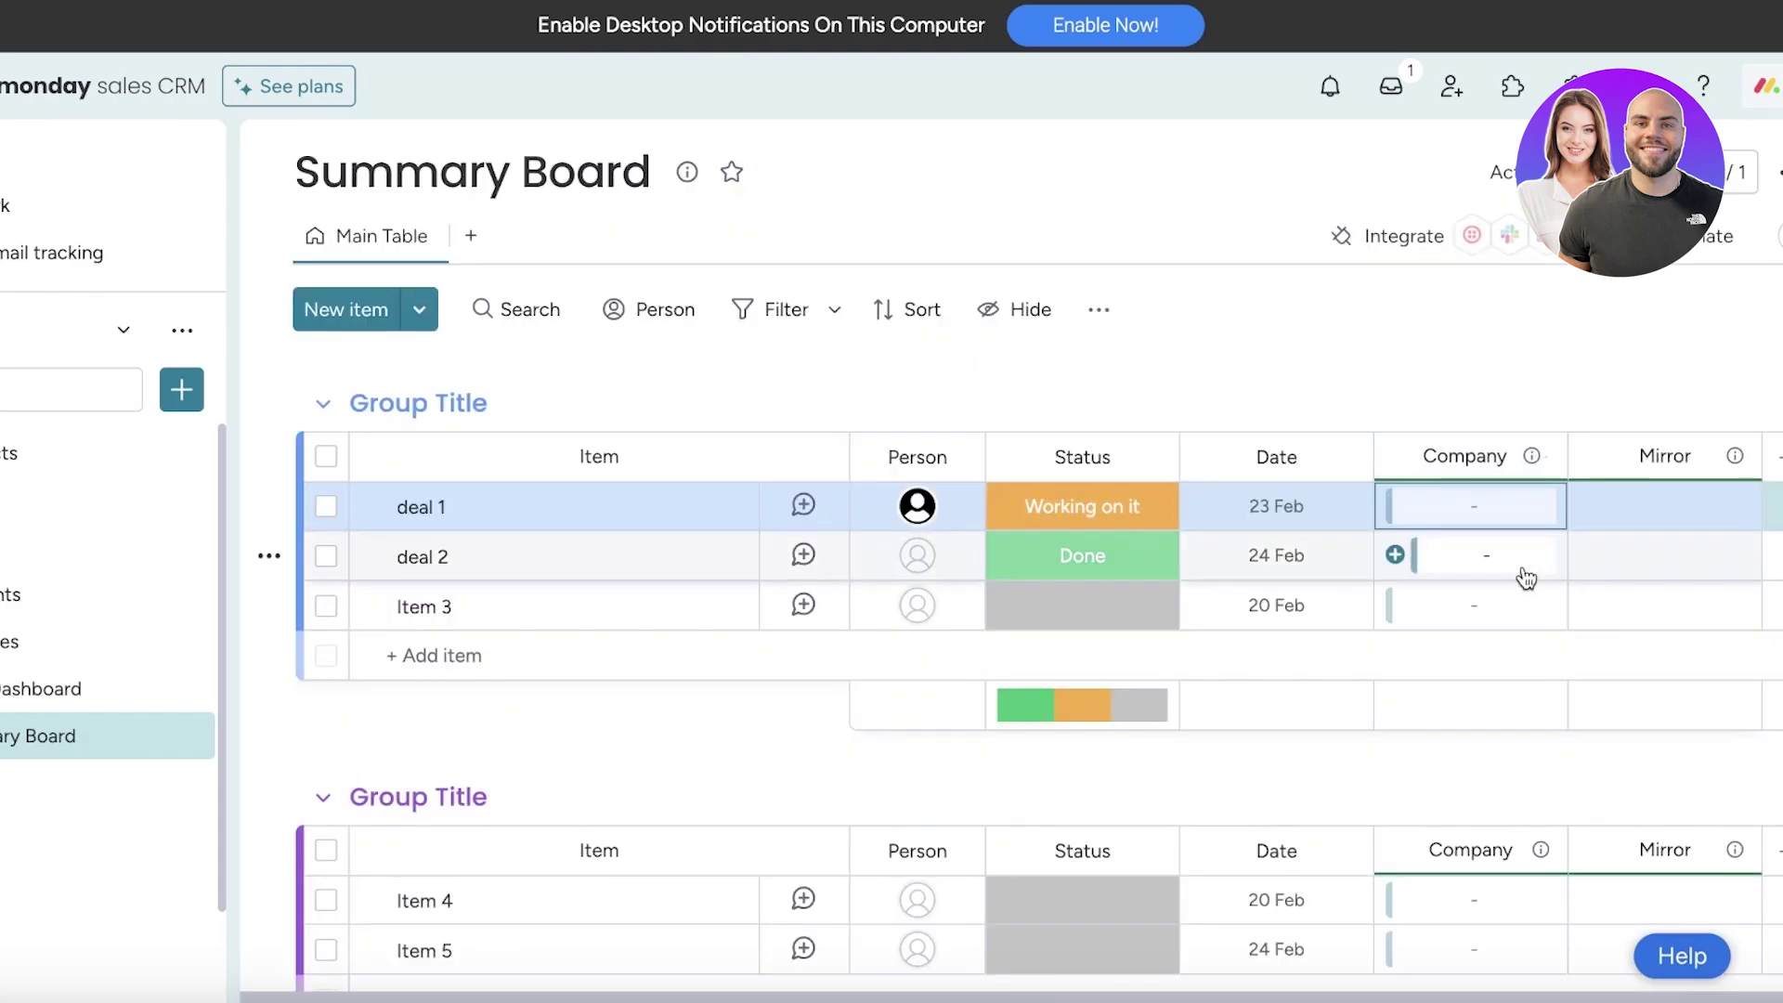
left_click(1481, 529)
left_click(1244, 892)
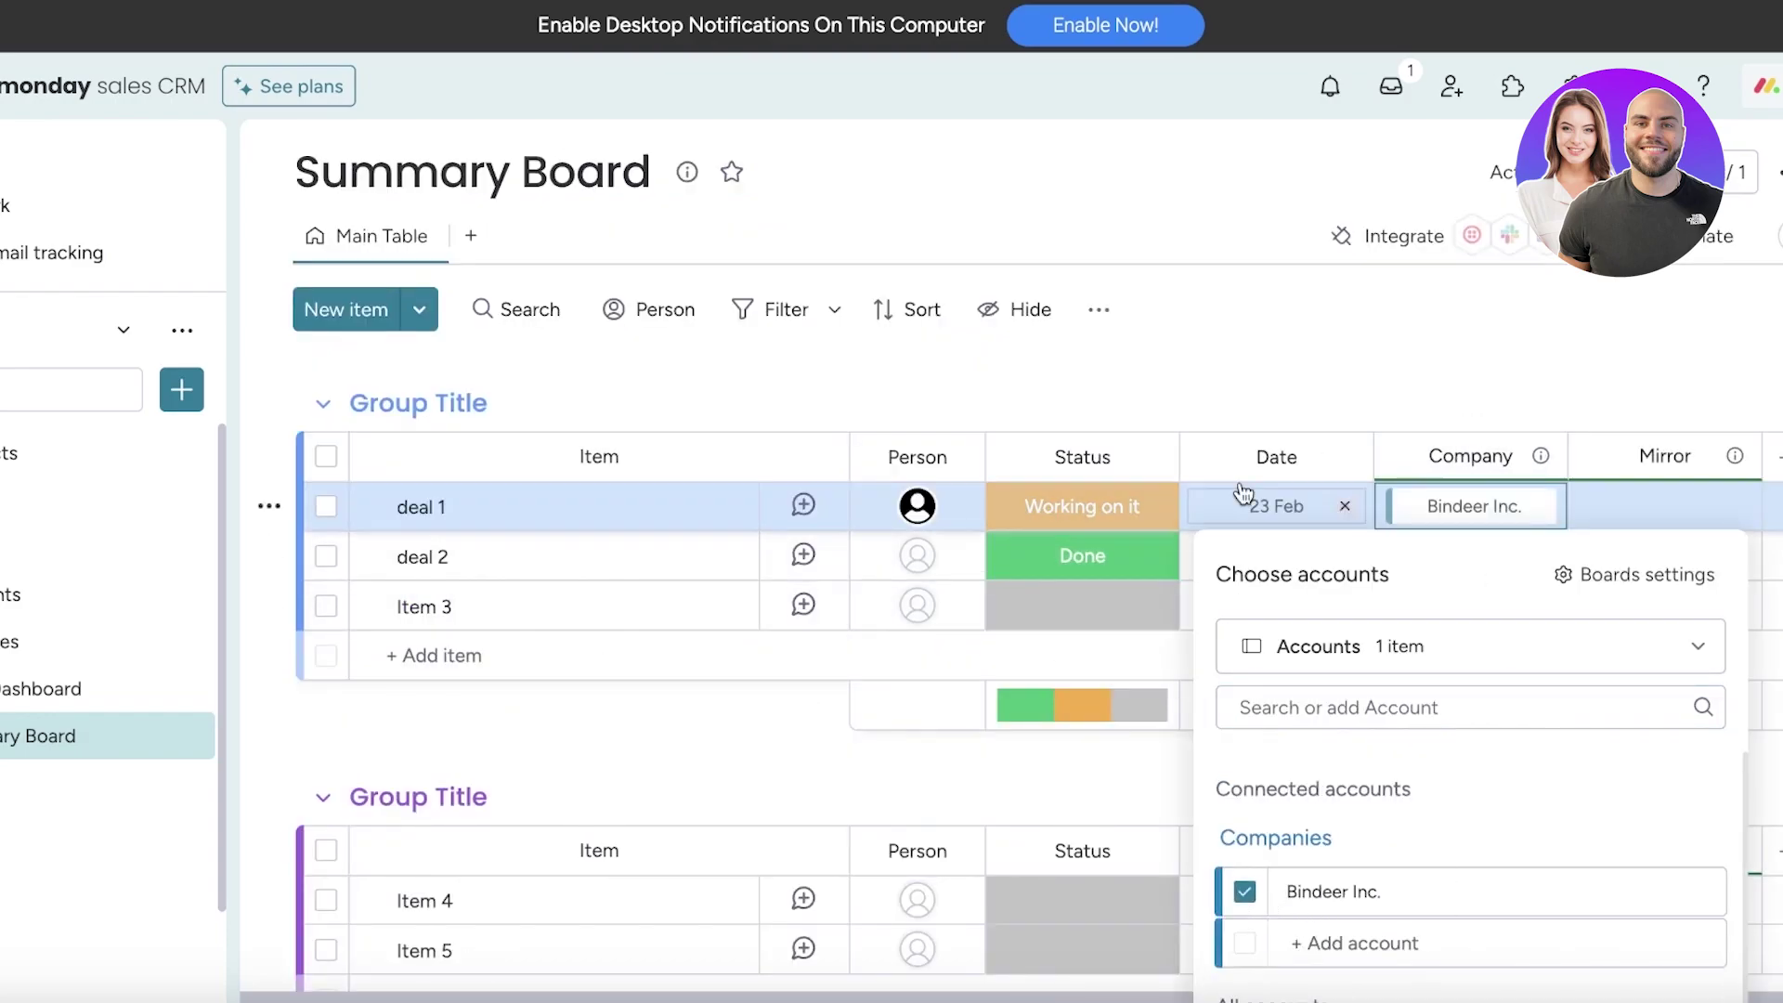
key("Escape")
left_click(1460, 557)
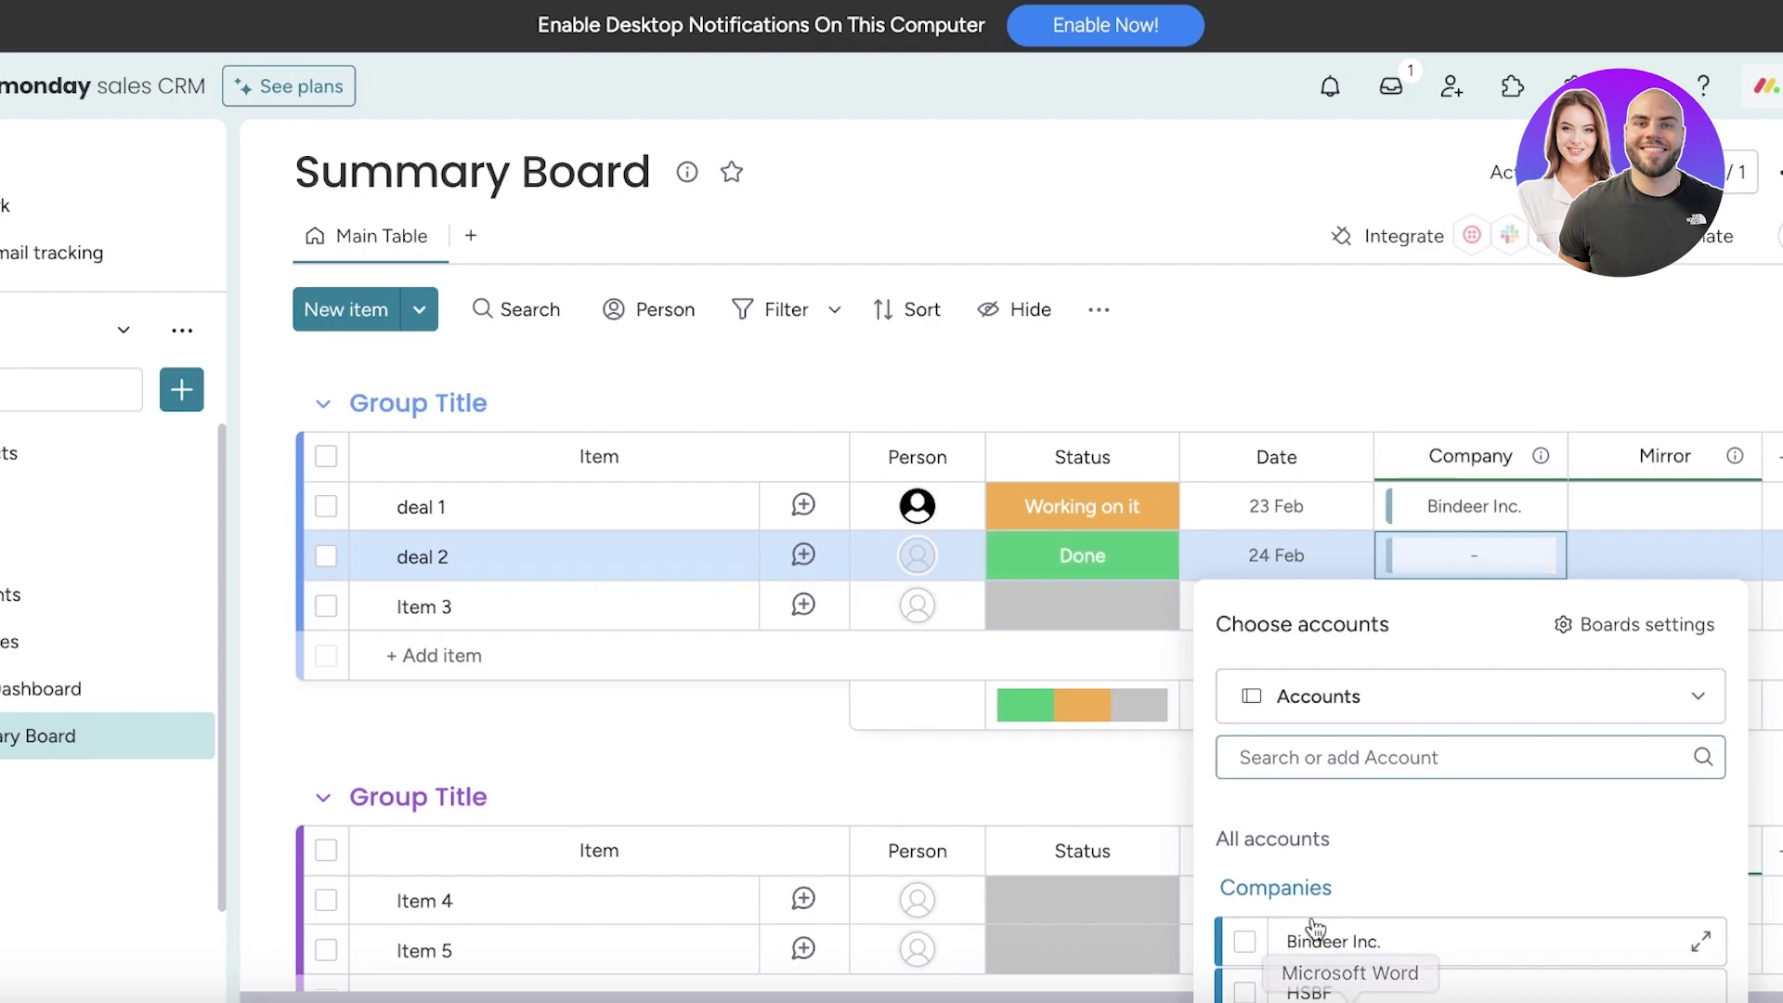
left_click(1244, 992)
left_click(1422, 379)
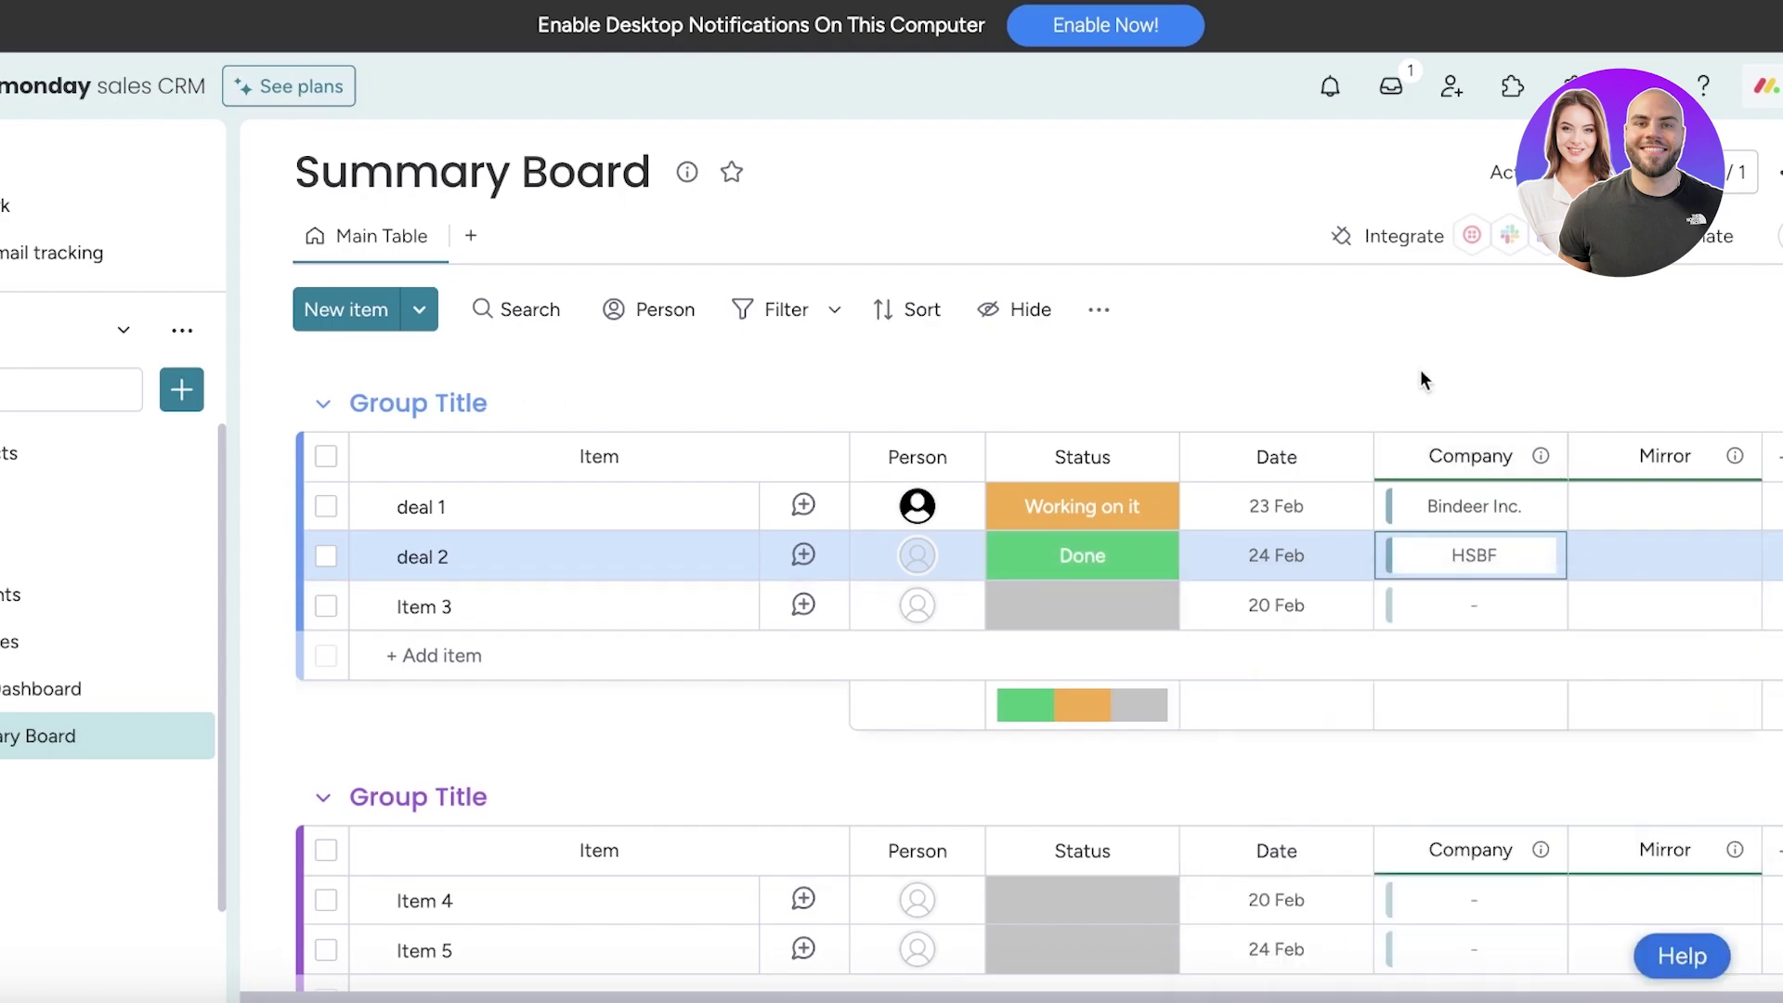
left_click(1632, 509)
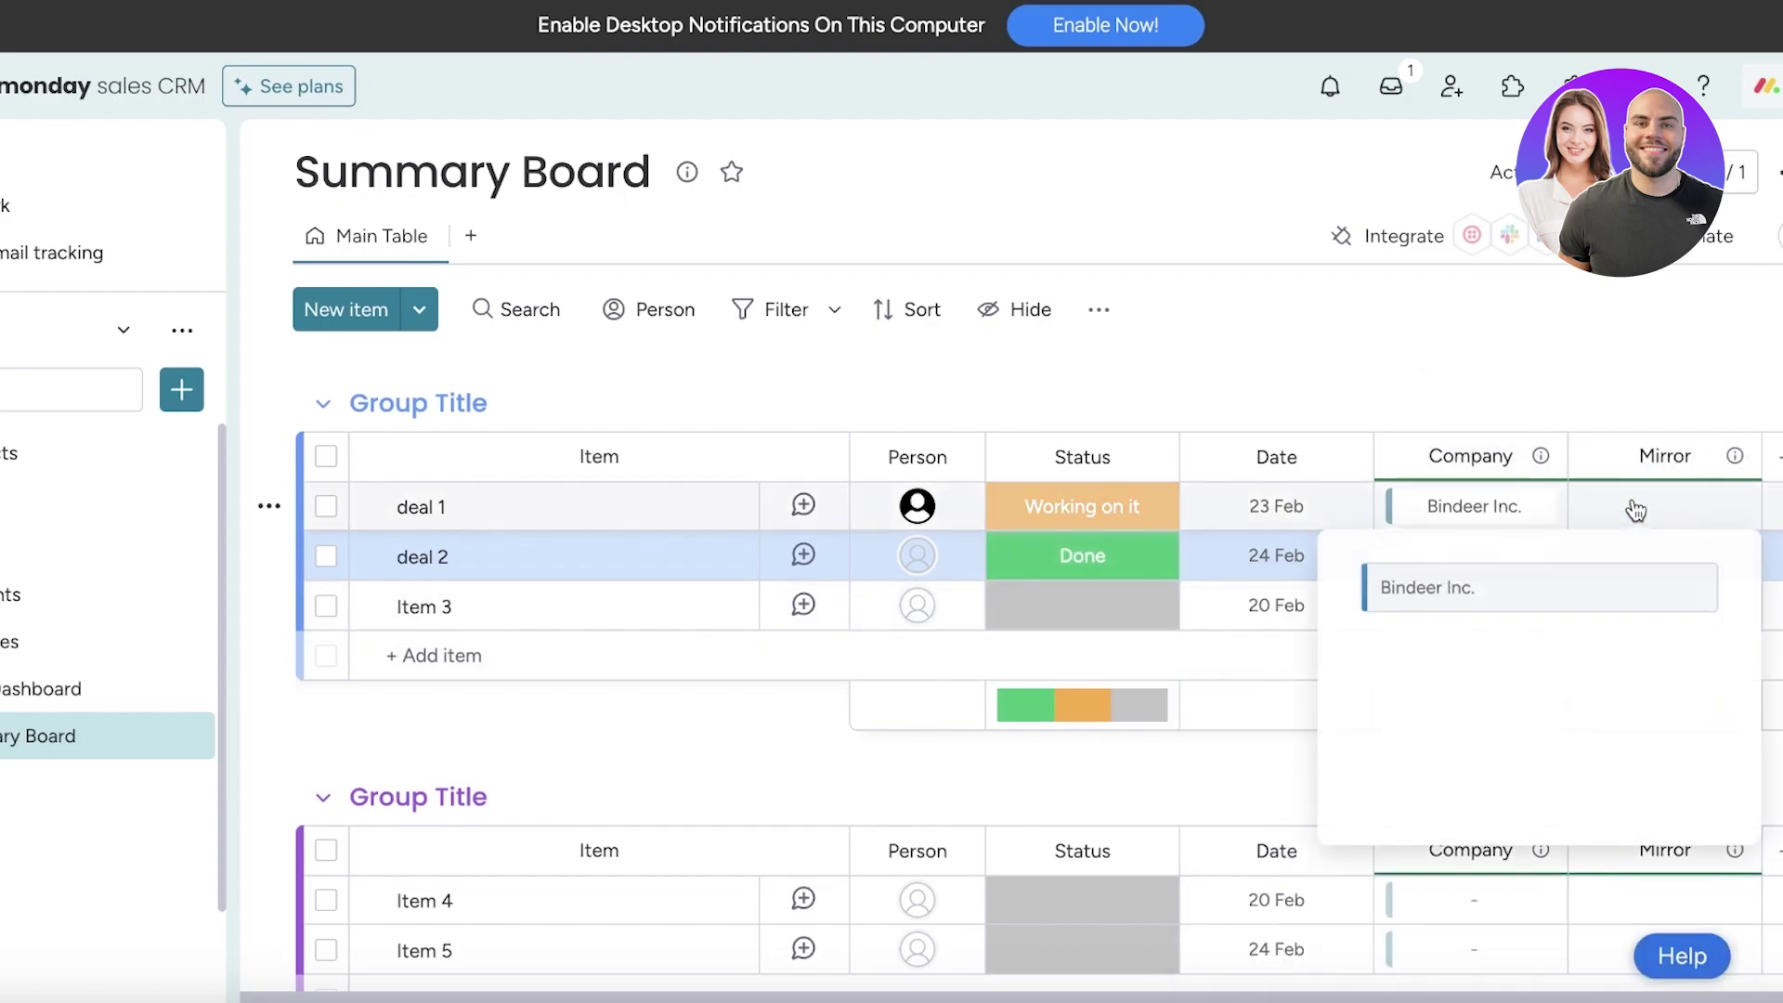
left_click(1587, 576)
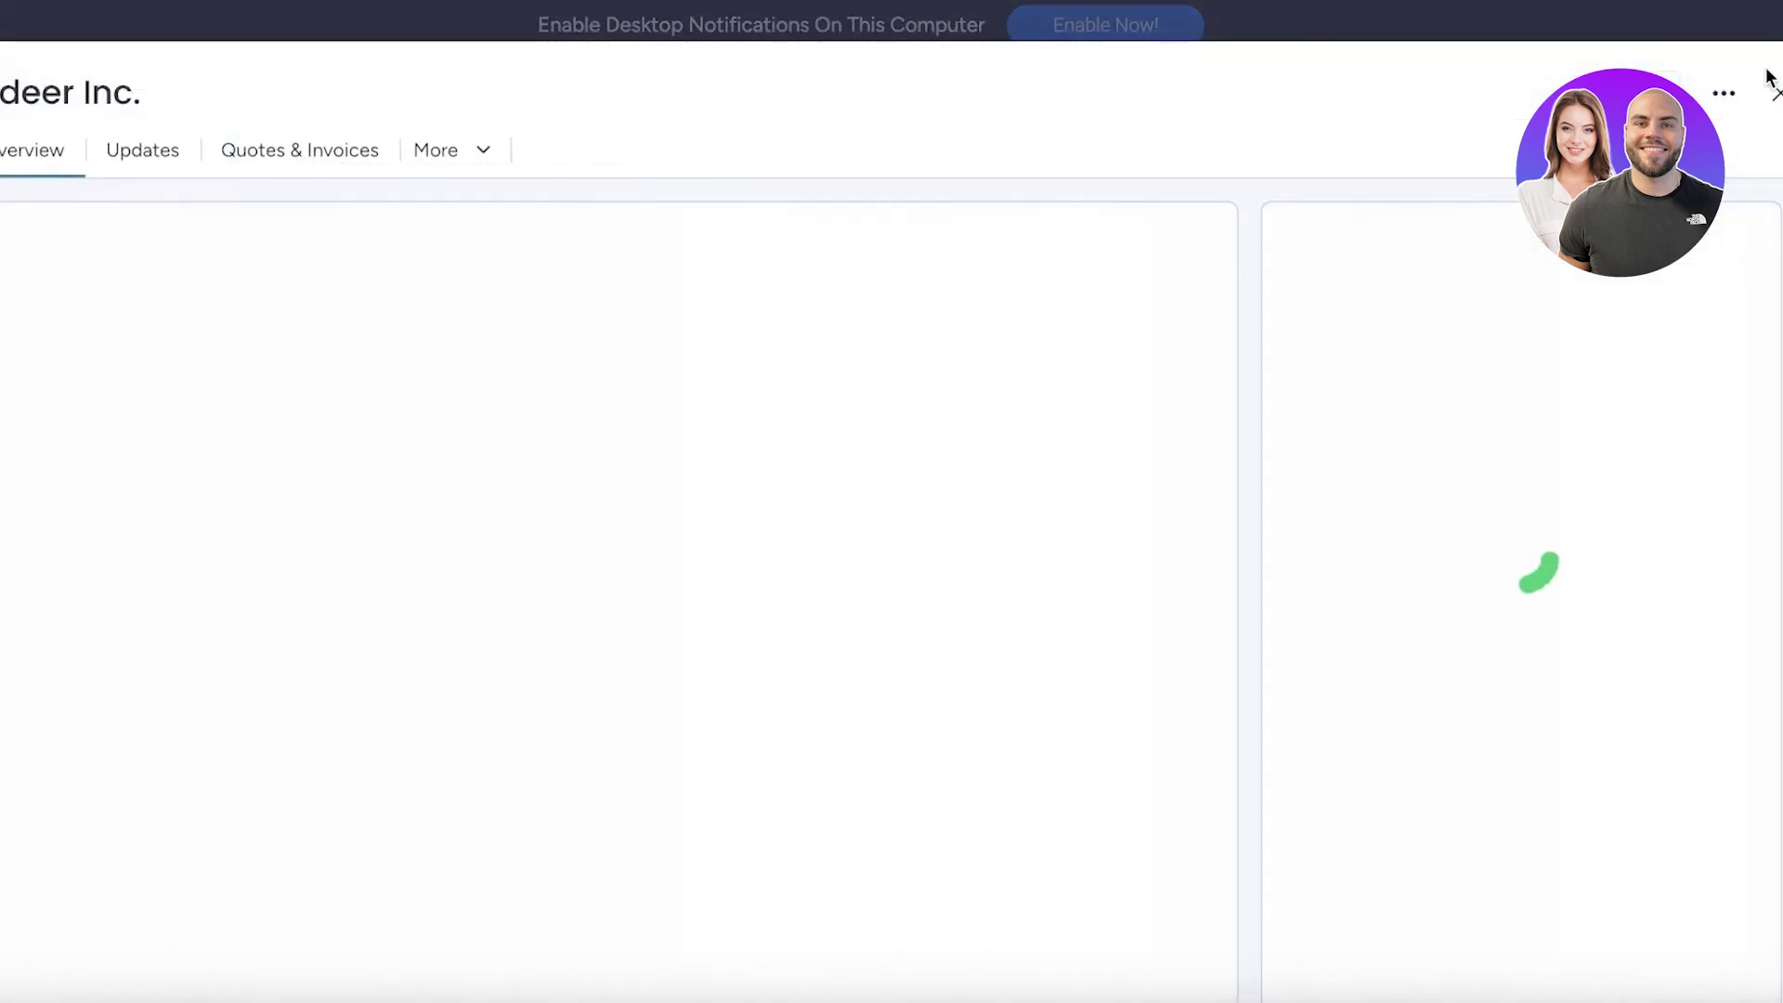
Close the Bindeer Inc. card and switch to the Contacts board
left_click(1771, 86)
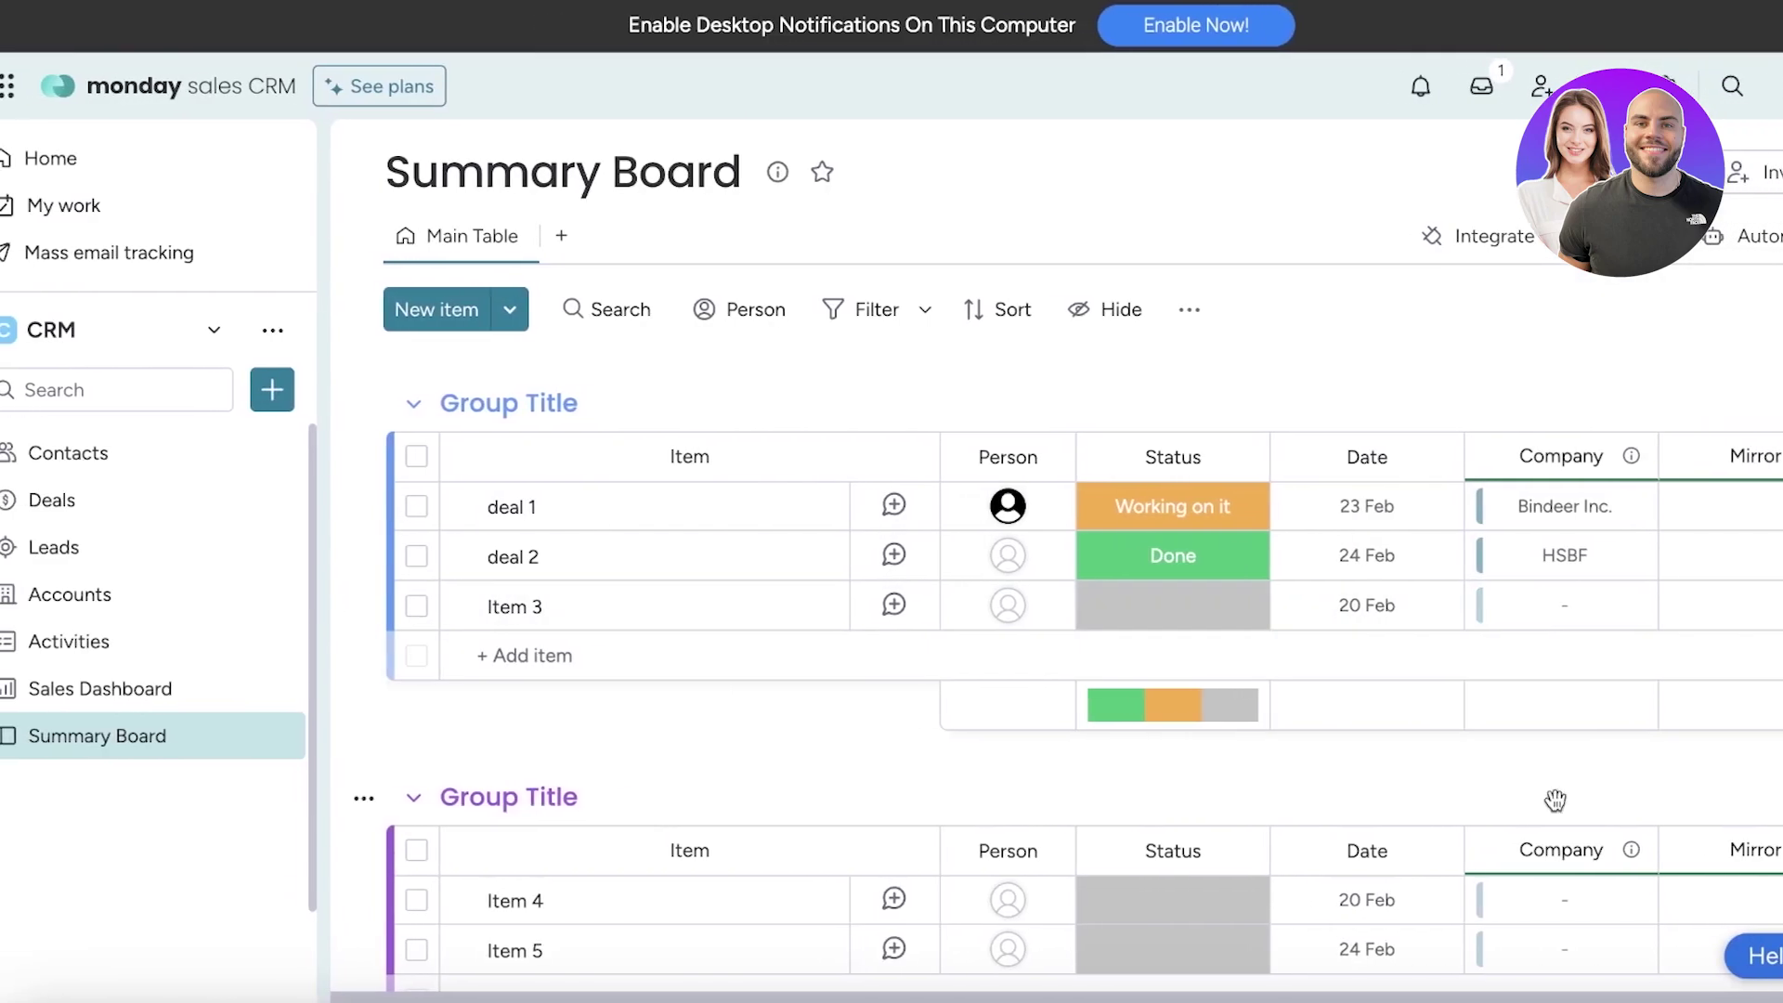
scroll(919, 406, "right", 2)
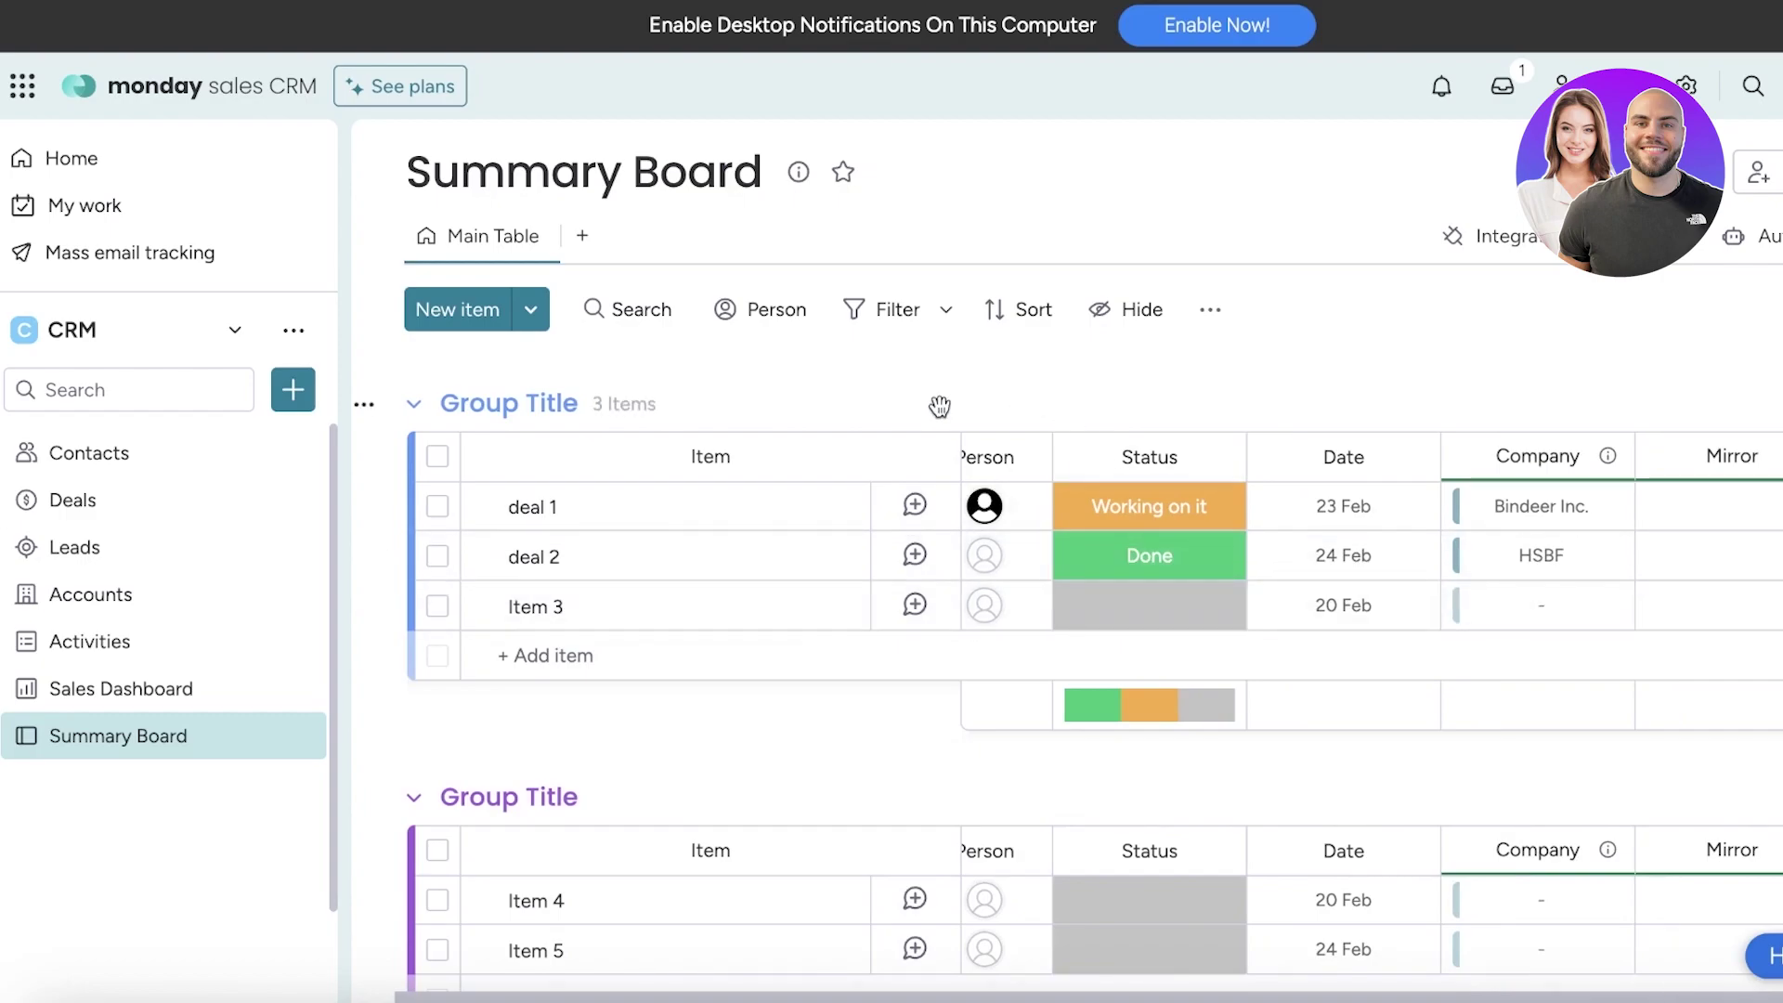
left_click(124, 459)
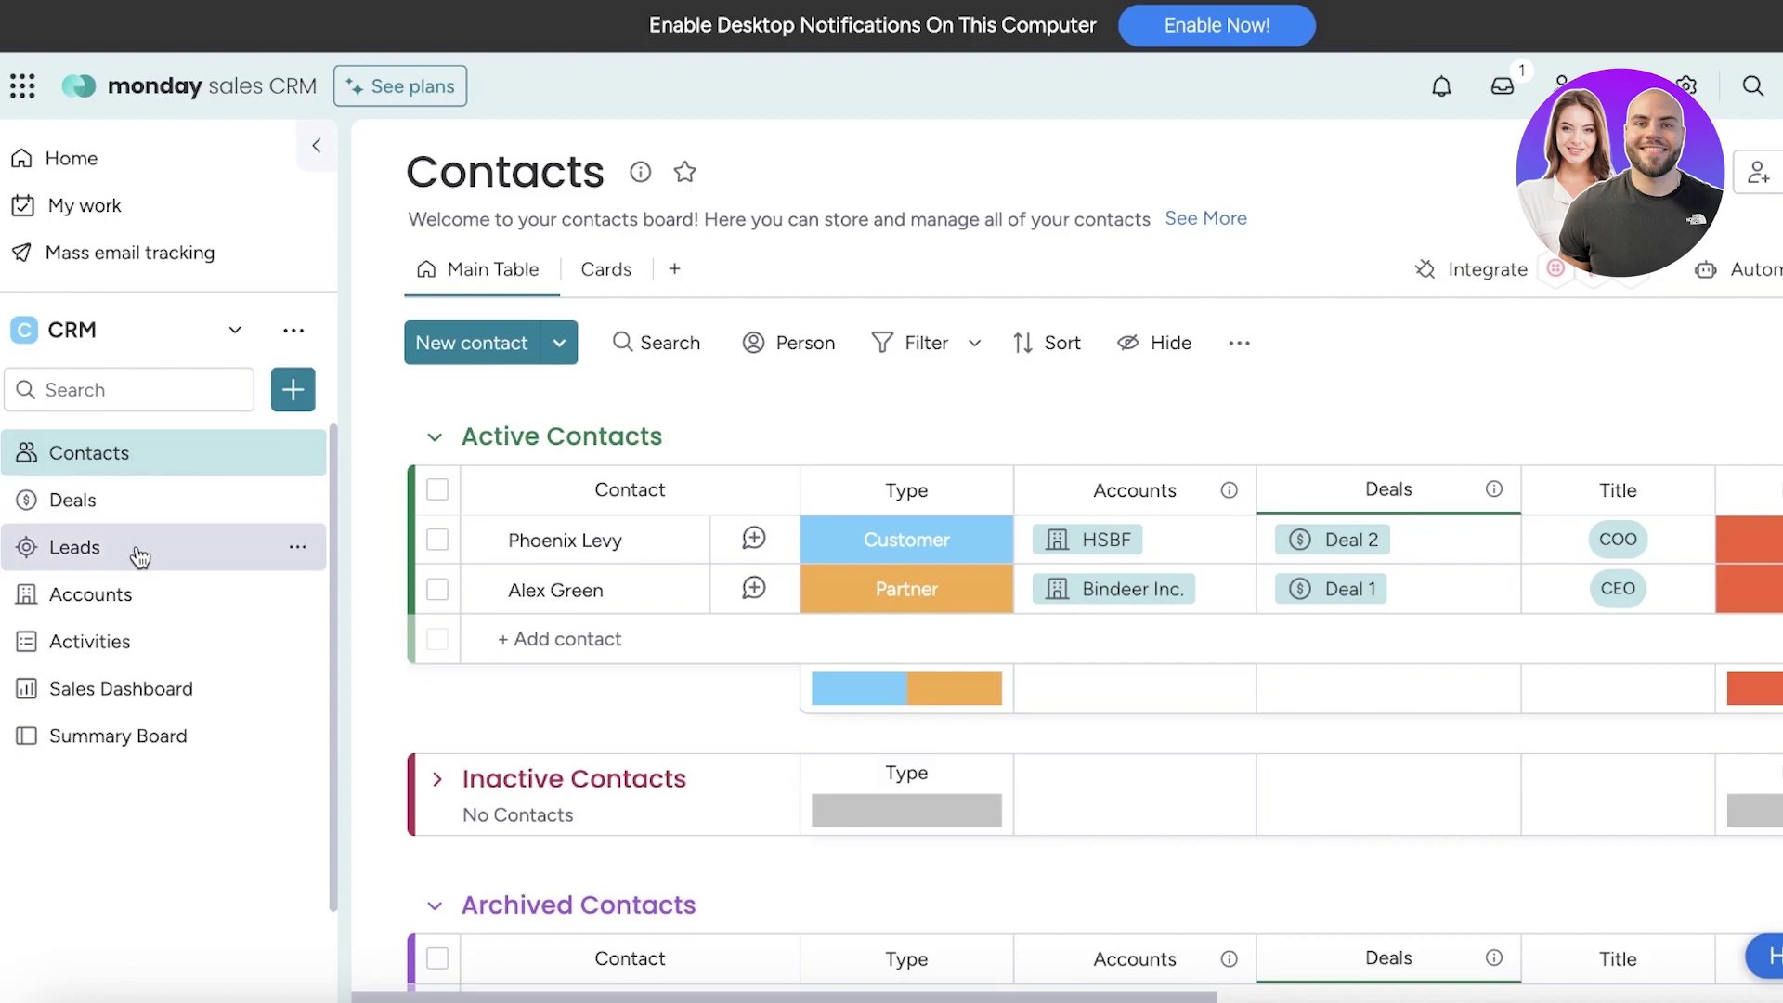
Show 5-seat plan prices with monthly billing: Basic $15, Standard $20, Pro $33 per seat
left_click(398, 85)
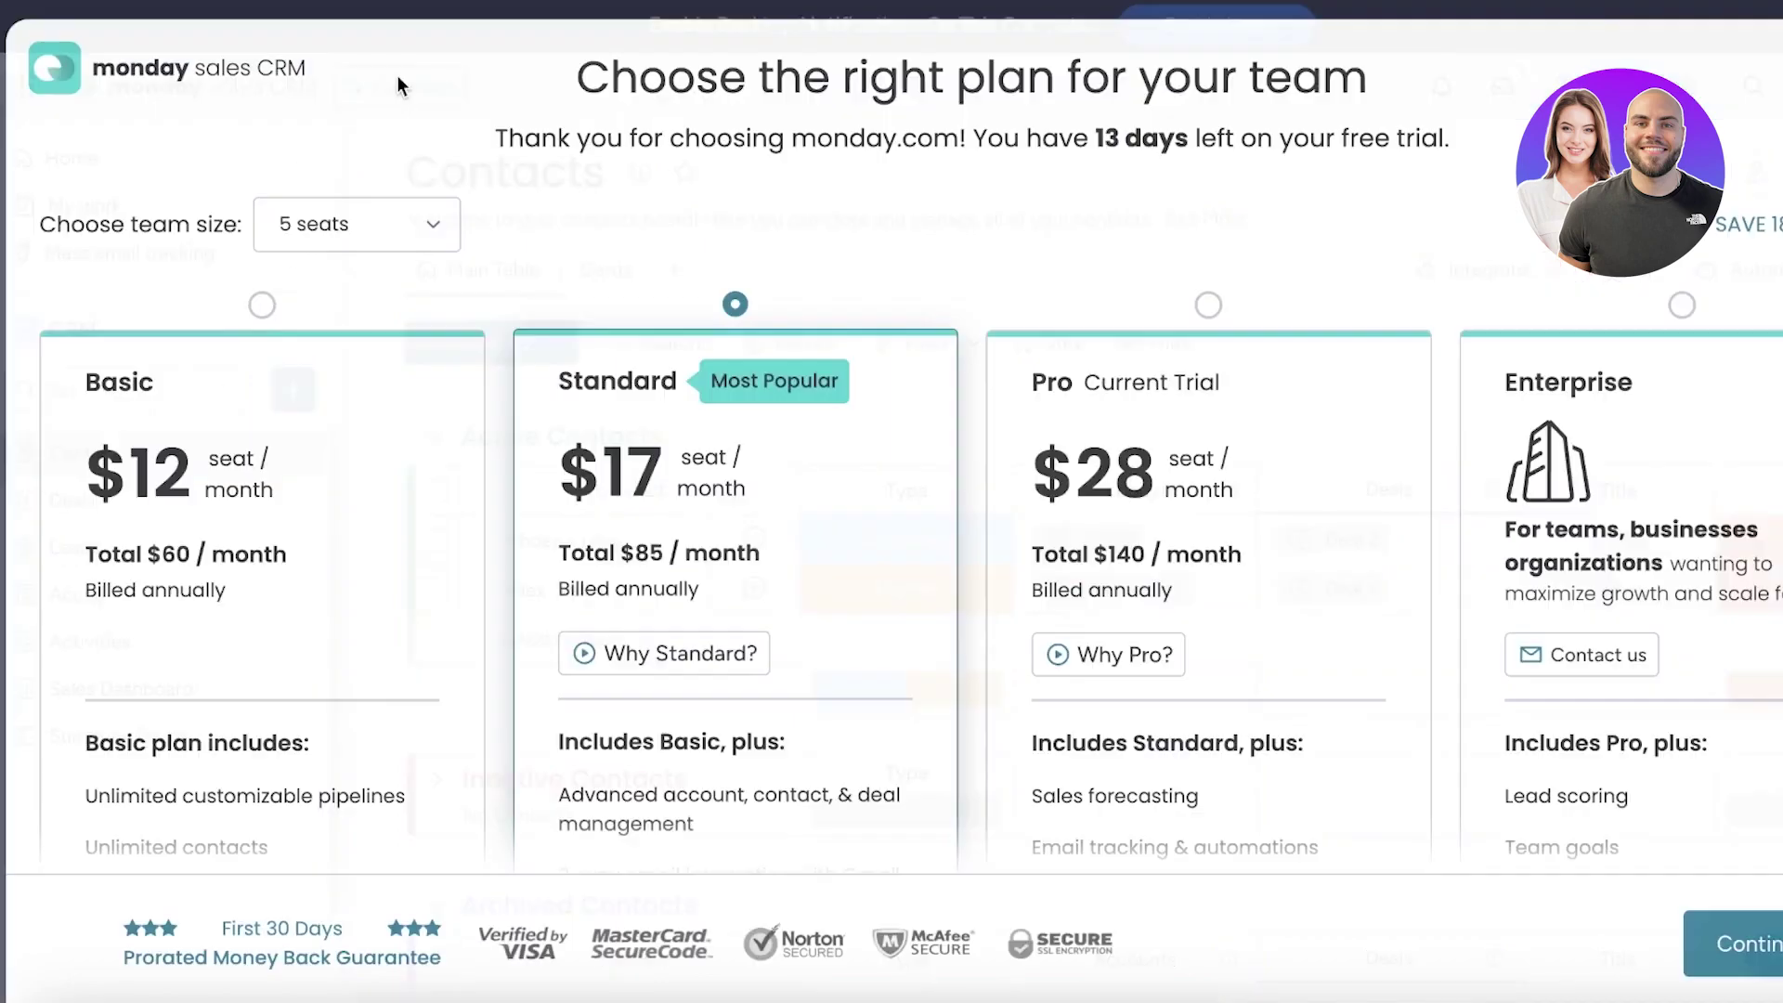
left_click(341, 241)
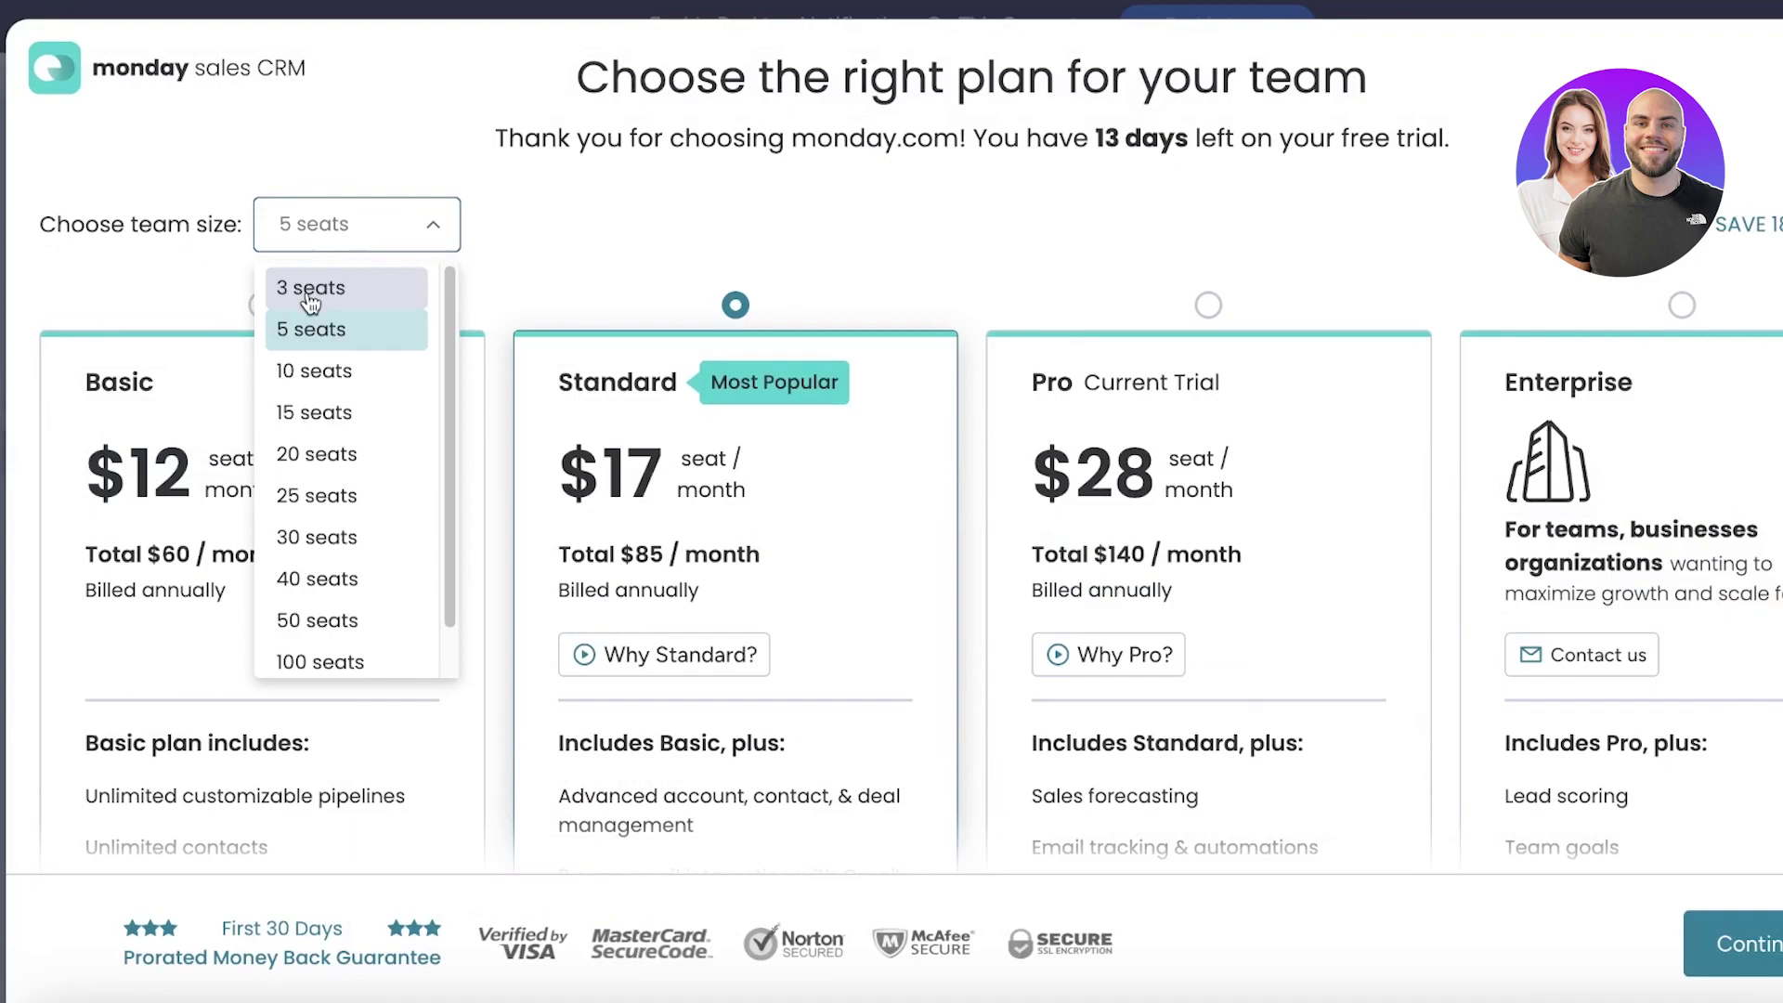
left_click(298, 326)
scroll(298, 348, "down", 3)
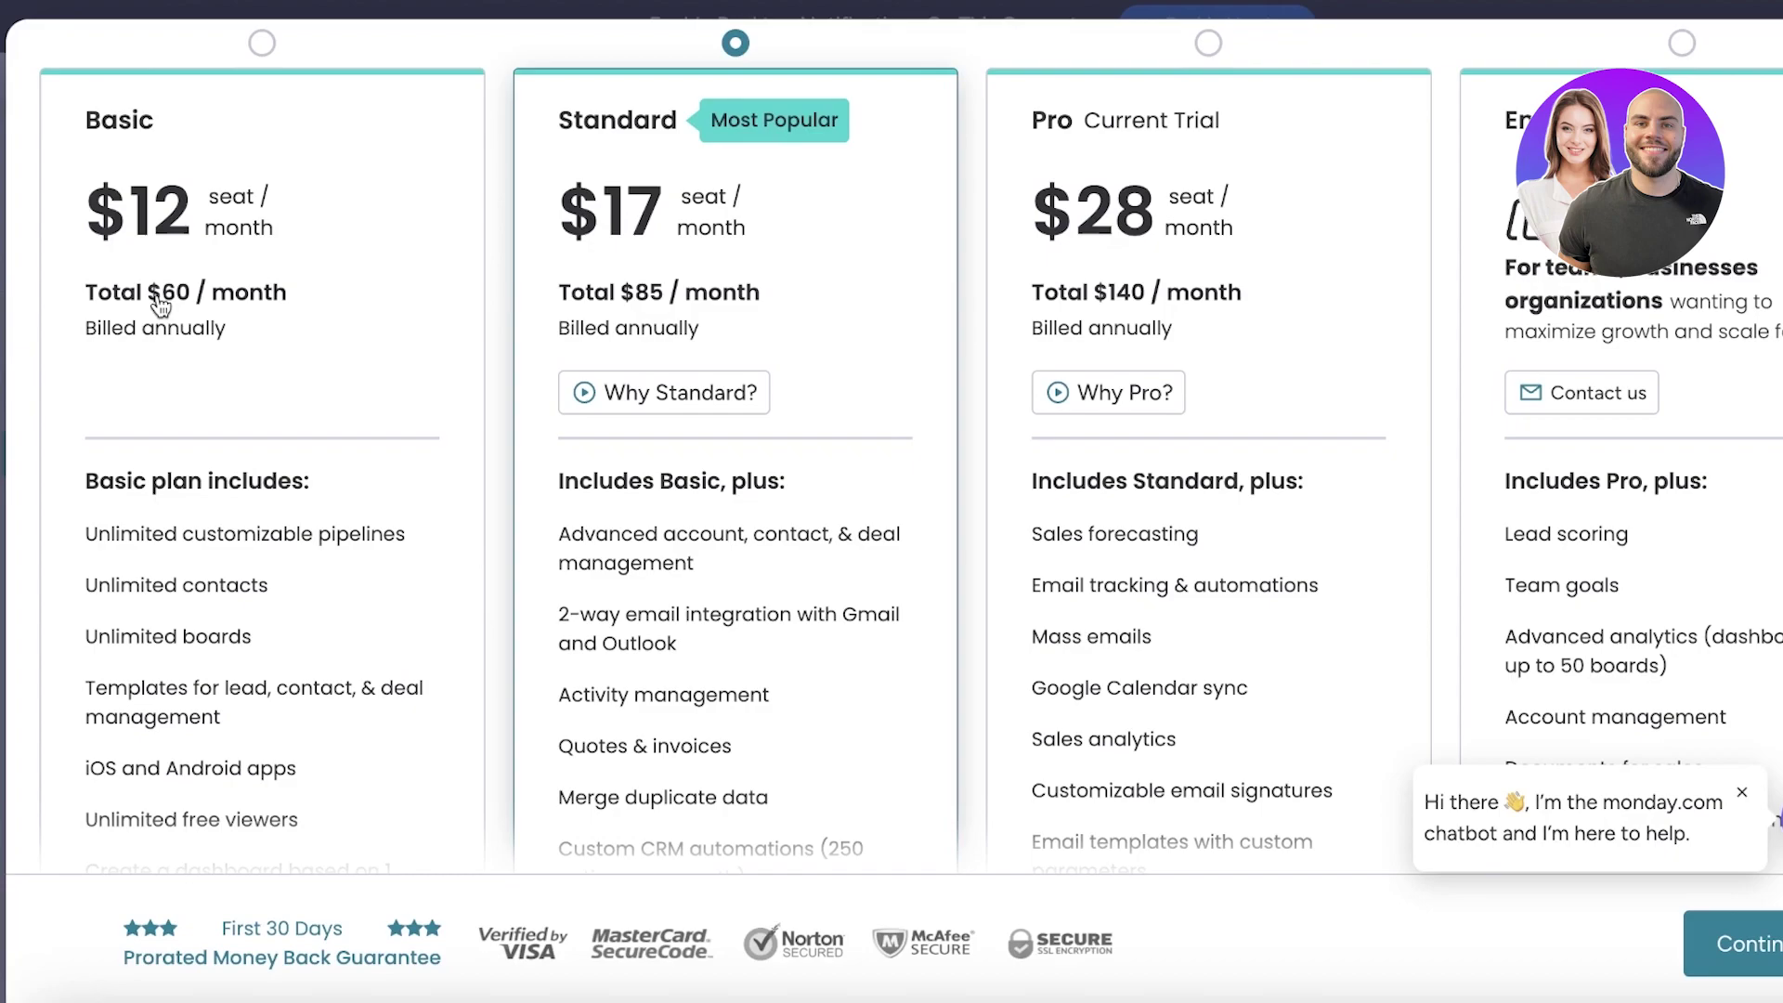
scroll(310, 349, "down", 3)
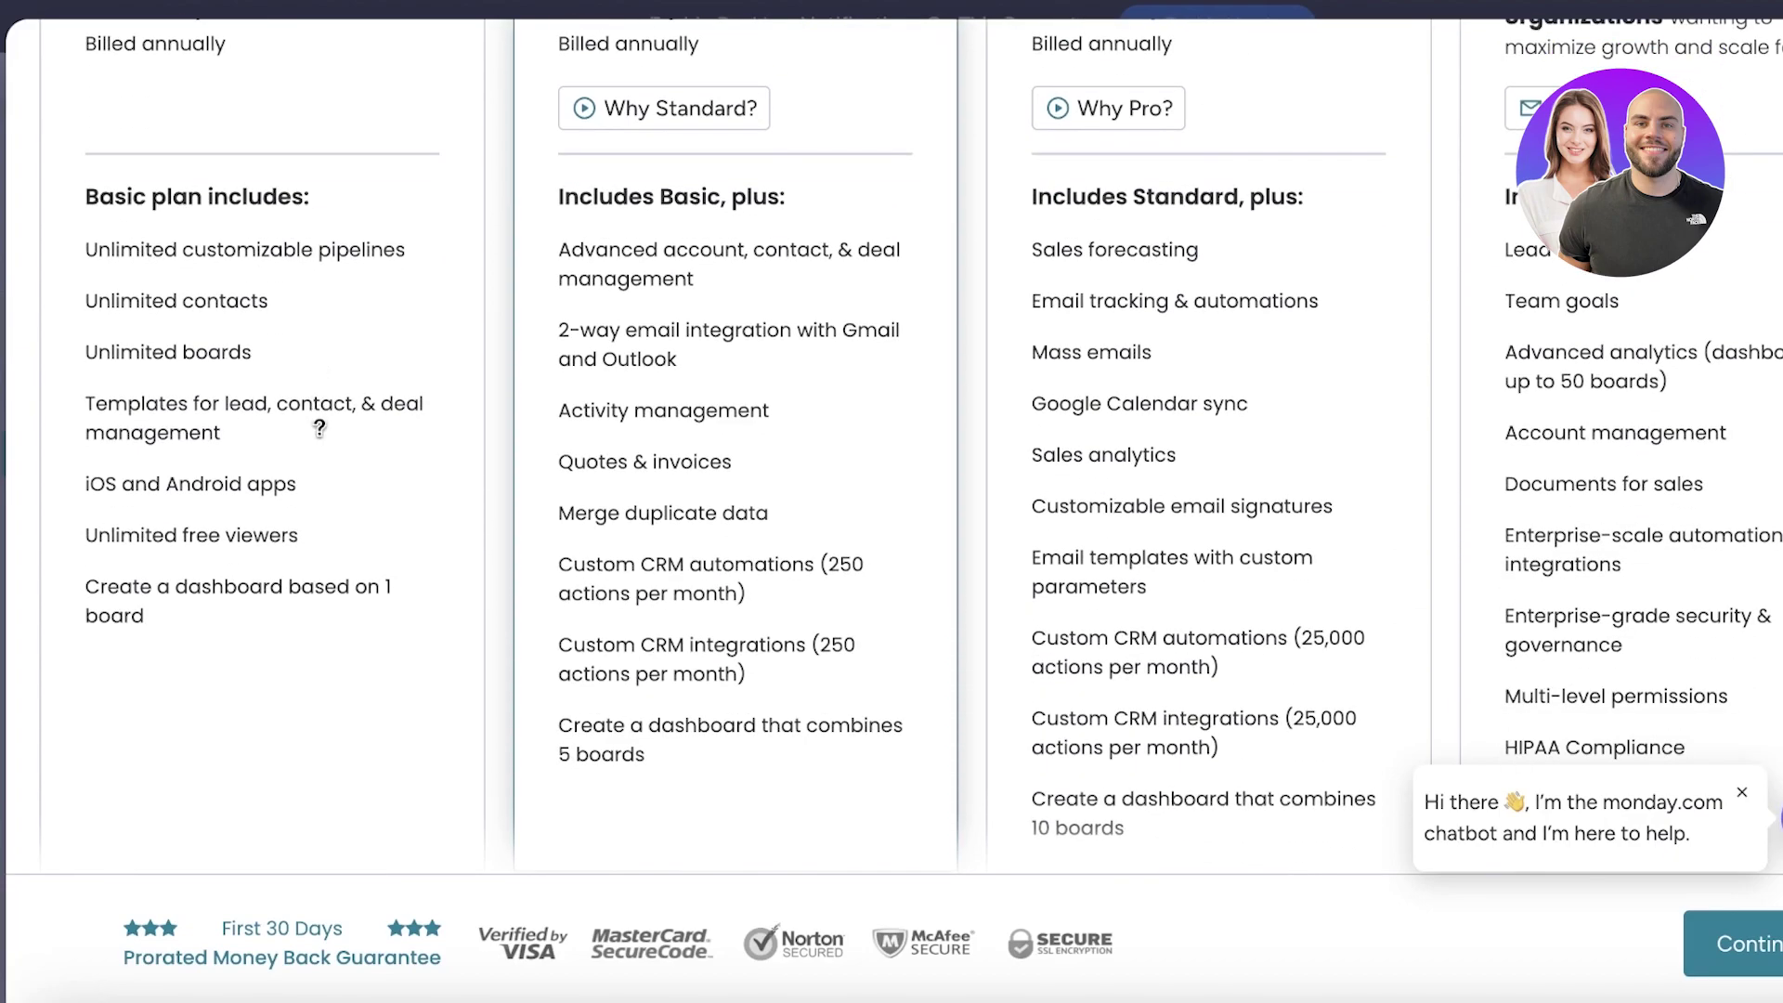
scroll(321, 427, "up", 6)
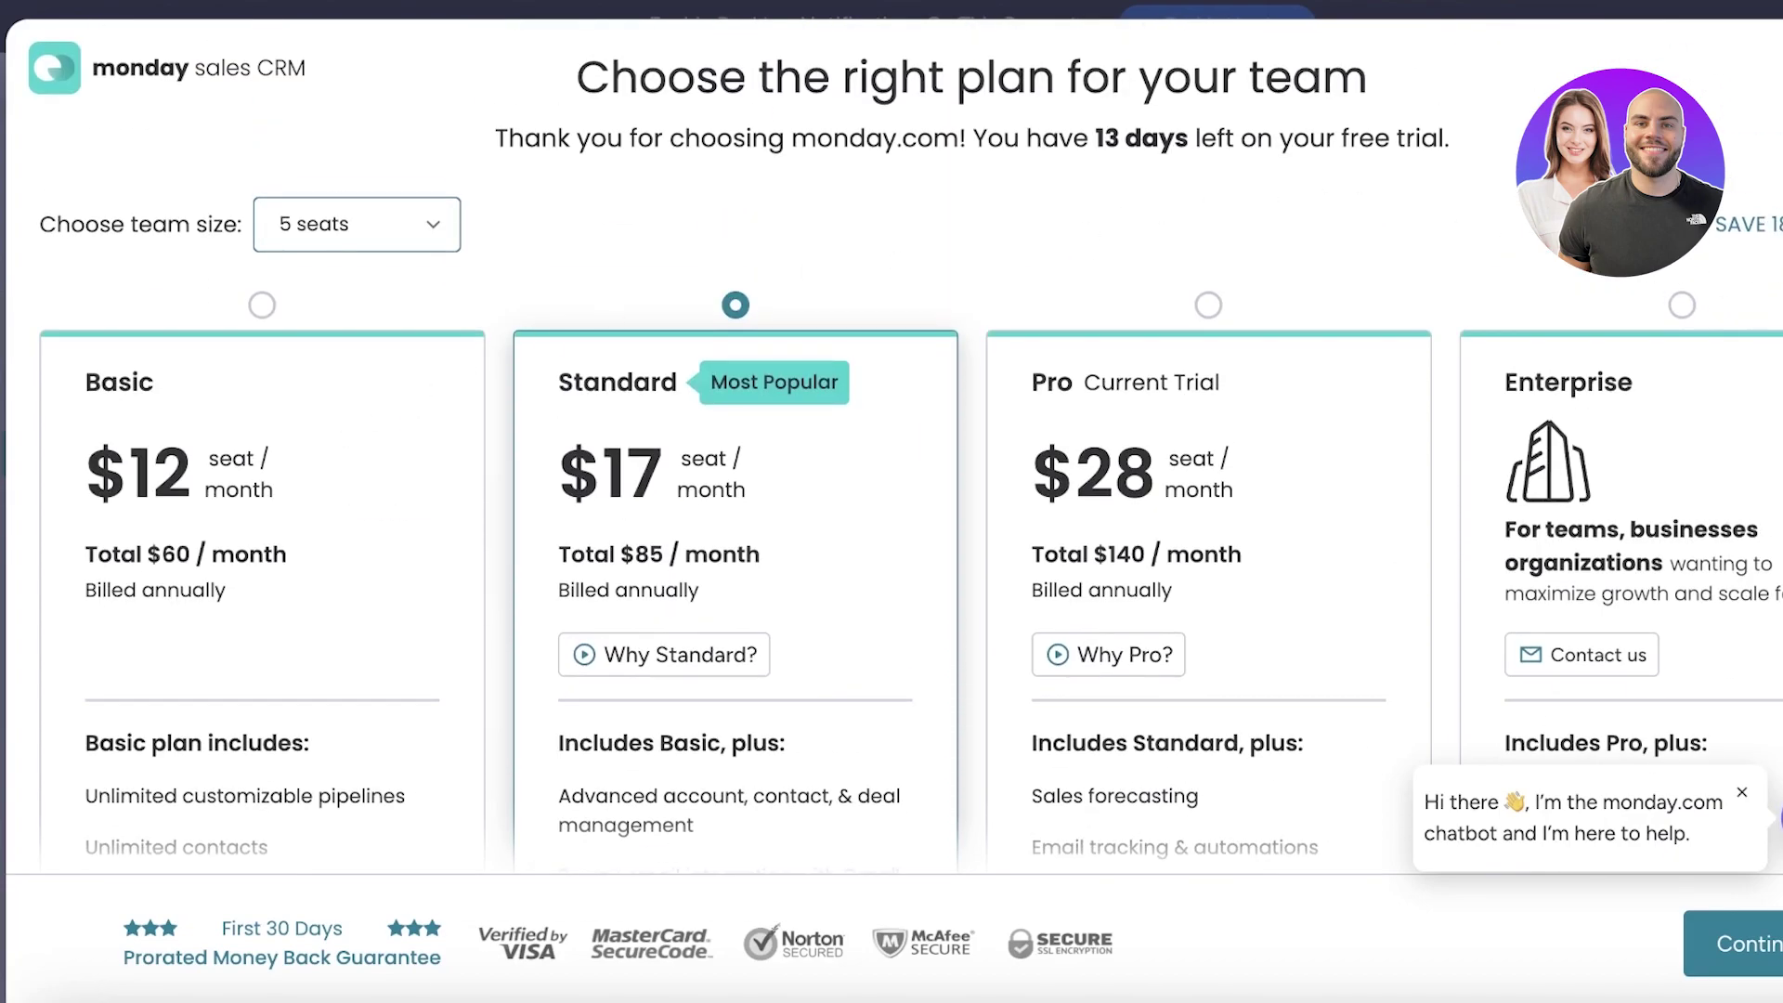
left_click(1773, 228)
left_click(1358, 288)
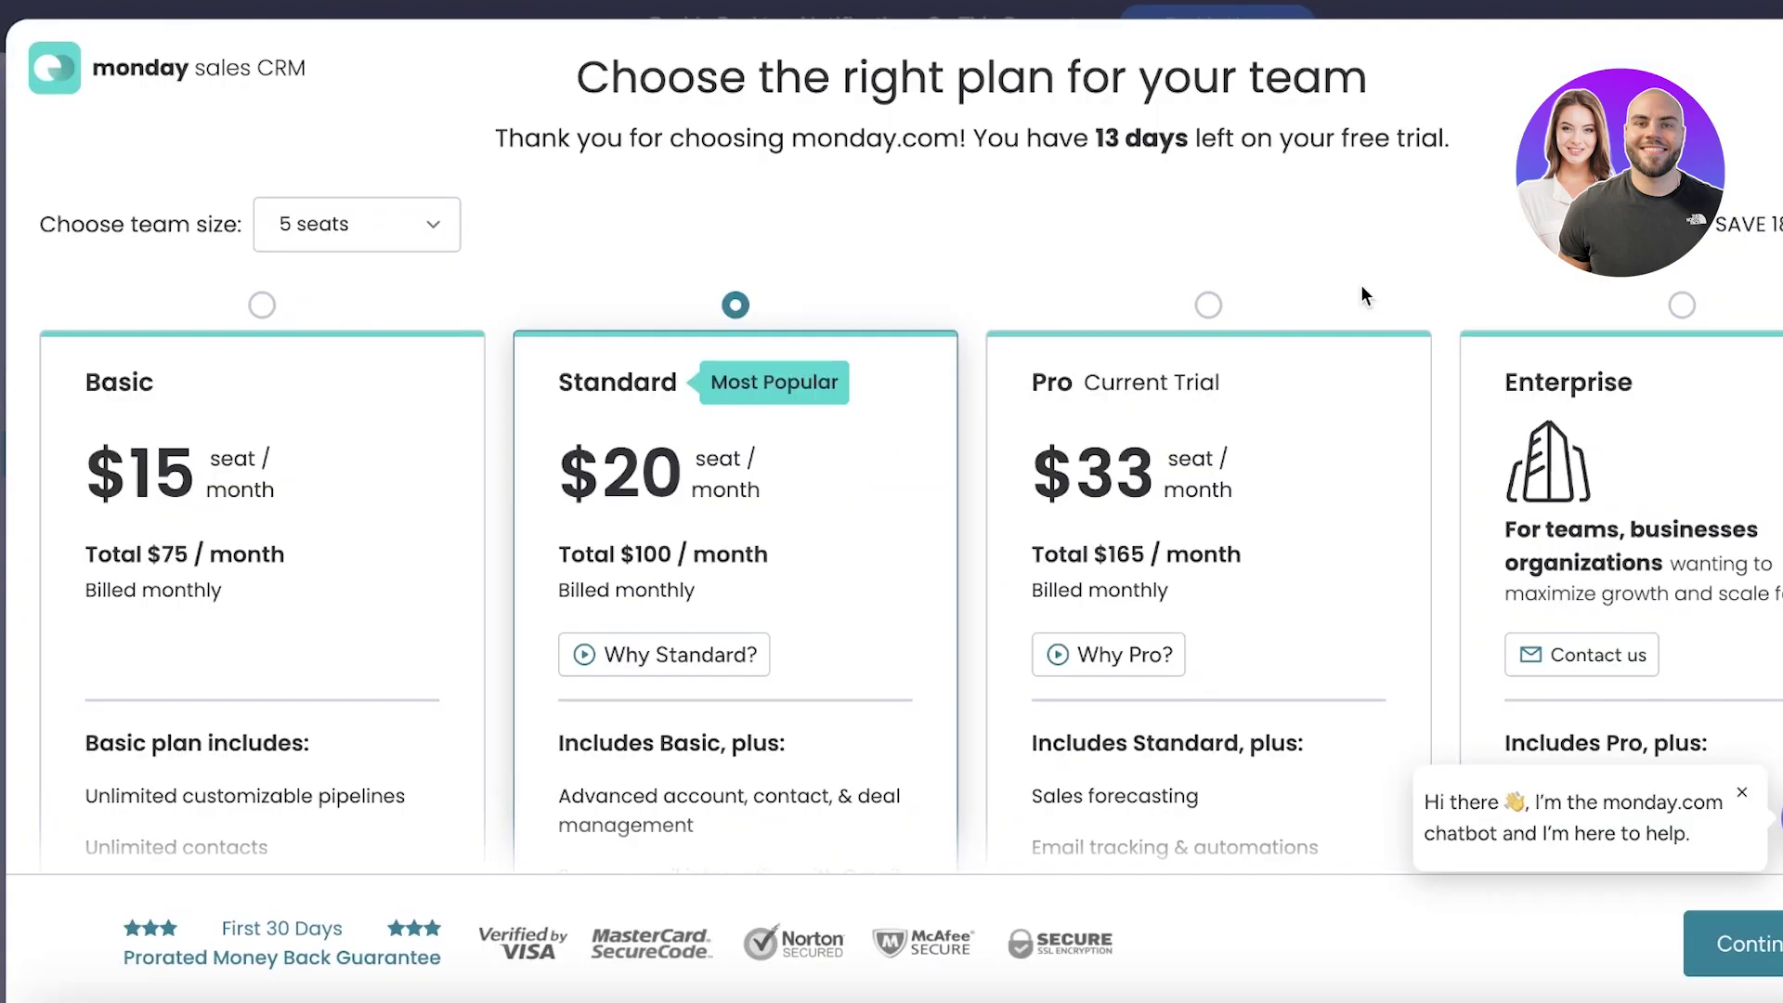